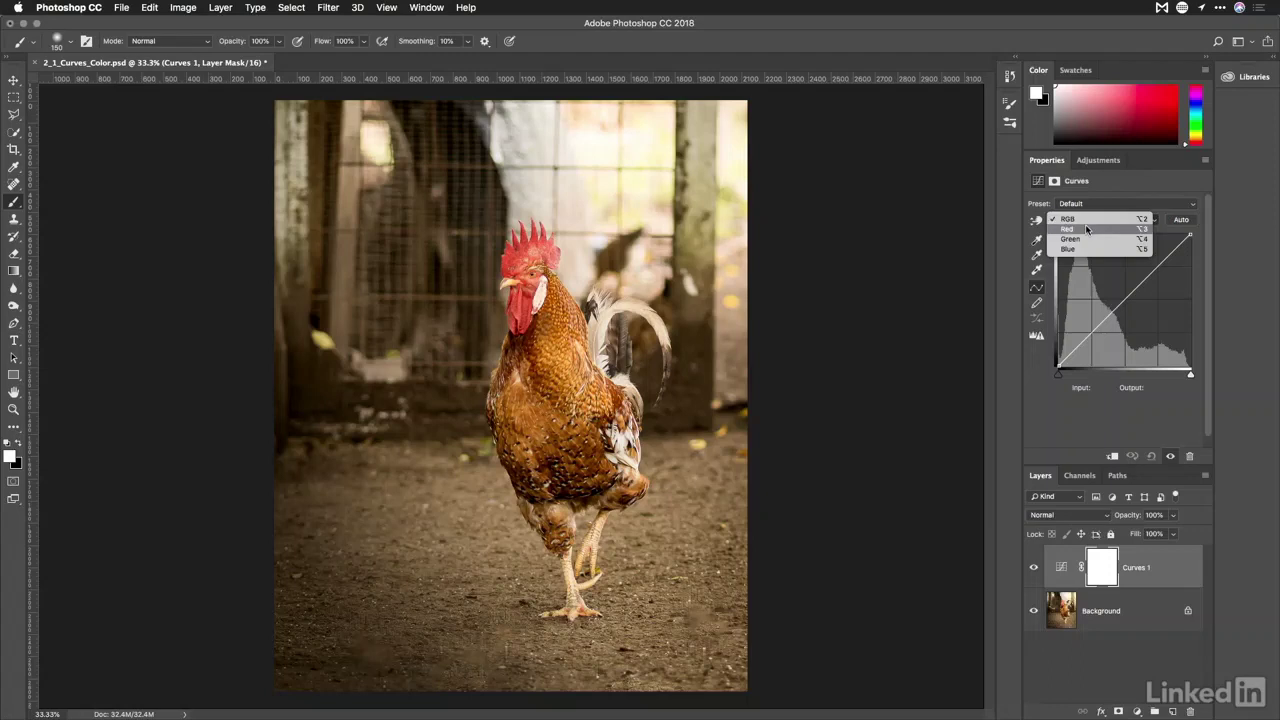
click(1087, 229)
drag(1123, 297, 1125, 305)
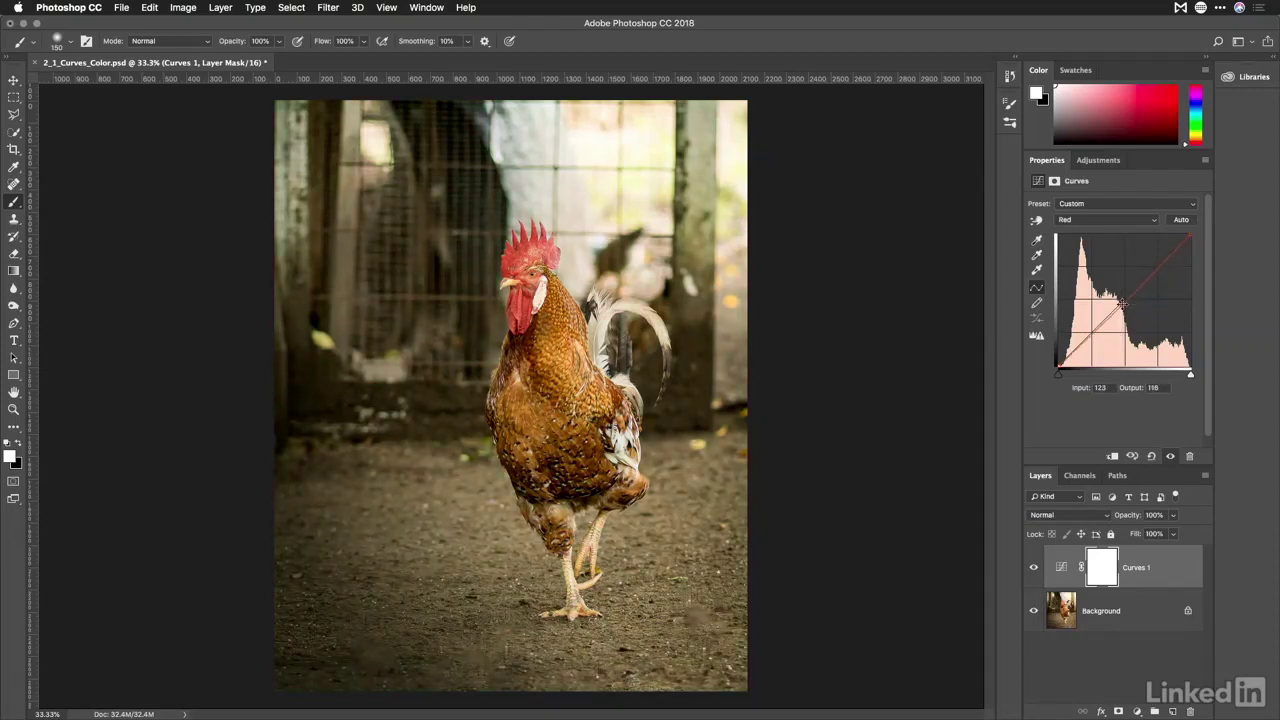
click(1153, 457)
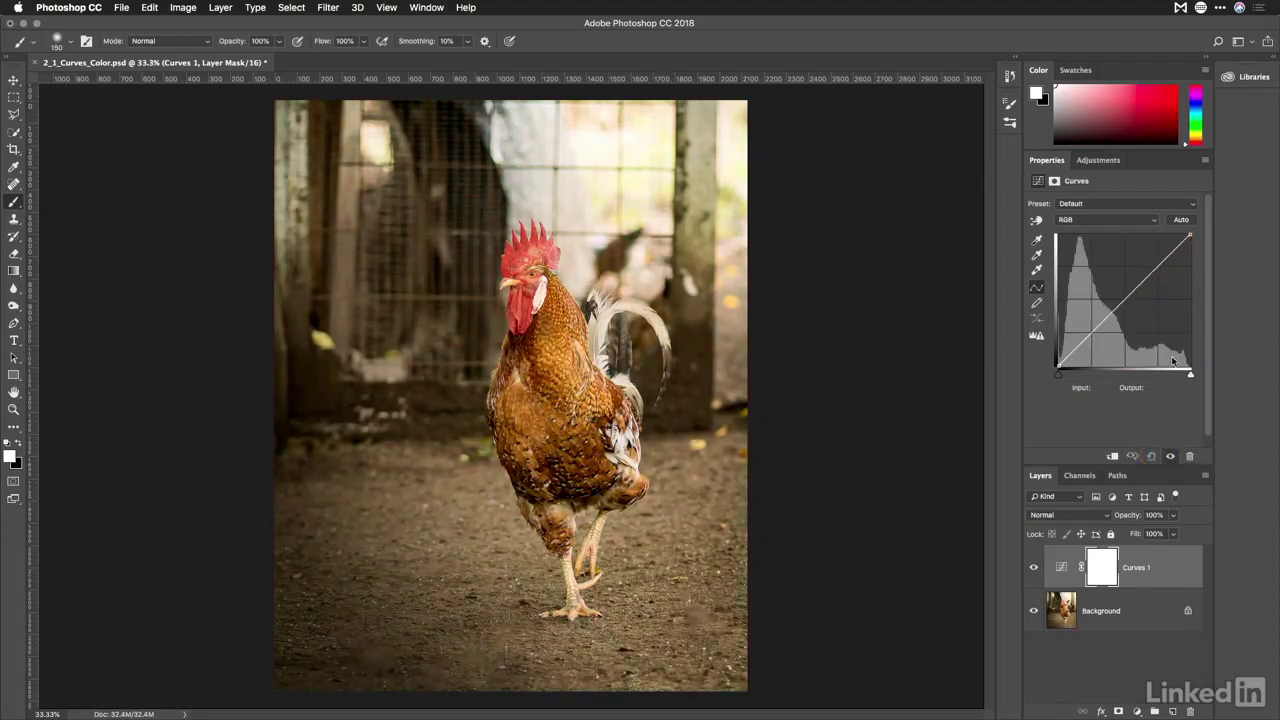
Apply auto color correction to the rooster photo's Curves layer using Enhance Monochromatic Contrast with Snap Neutral Midtones enabled.
alt+click(1186, 221)
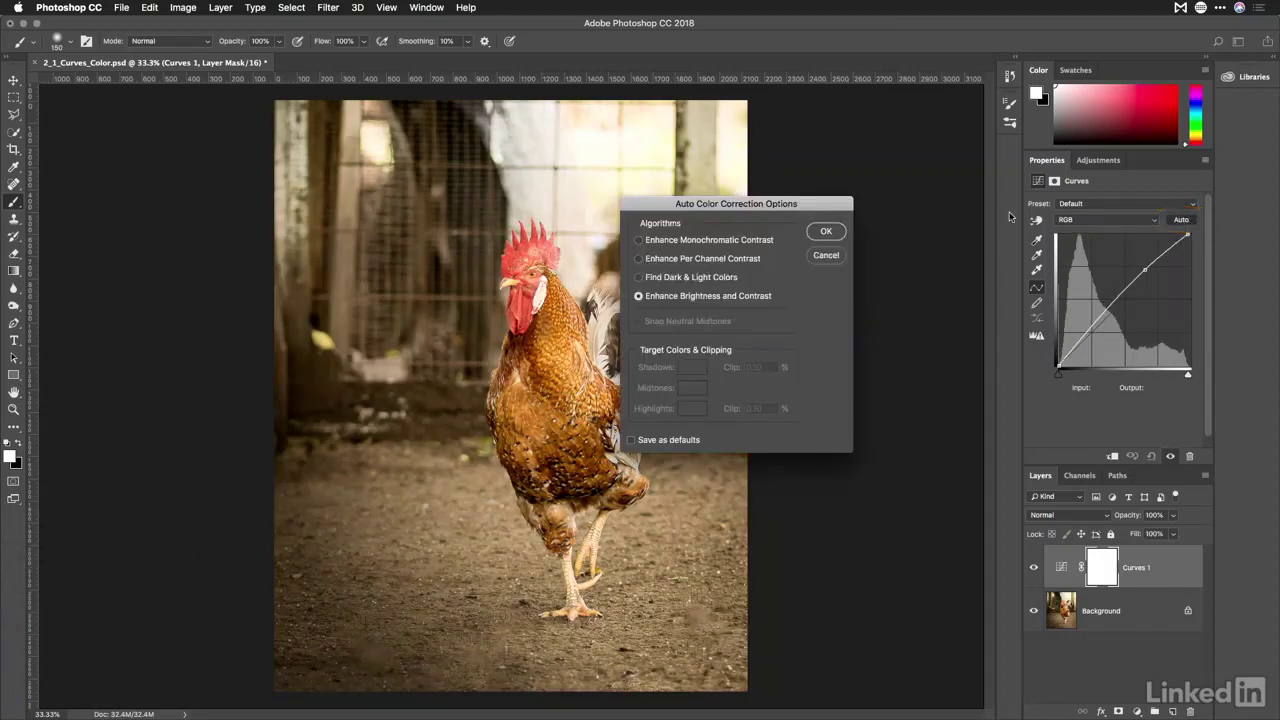
click(703, 246)
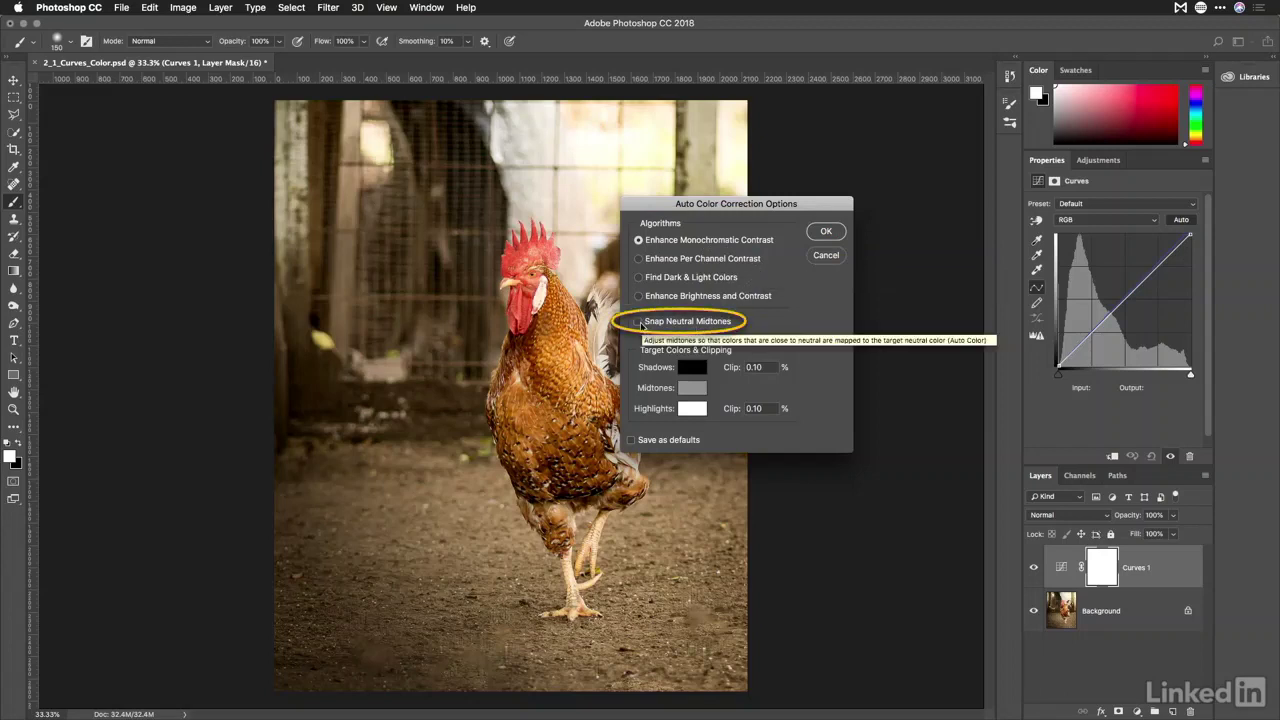
click(639, 323)
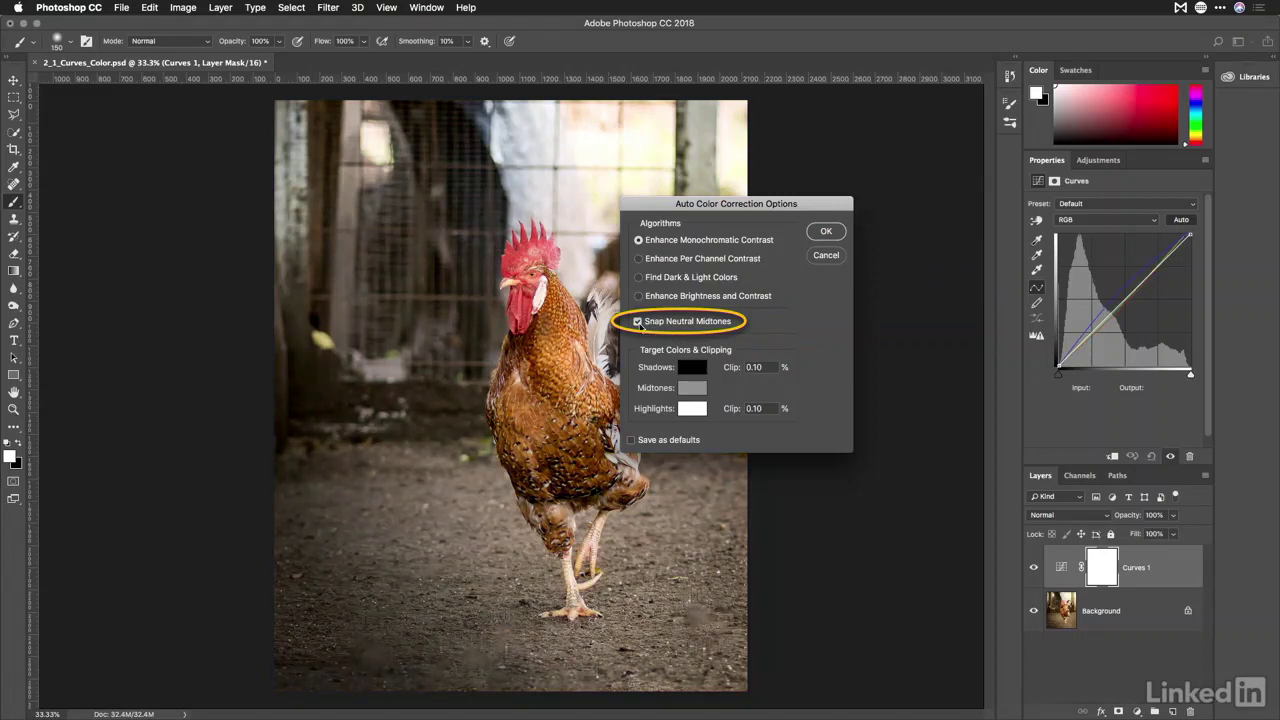
click(638, 323)
click(638, 322)
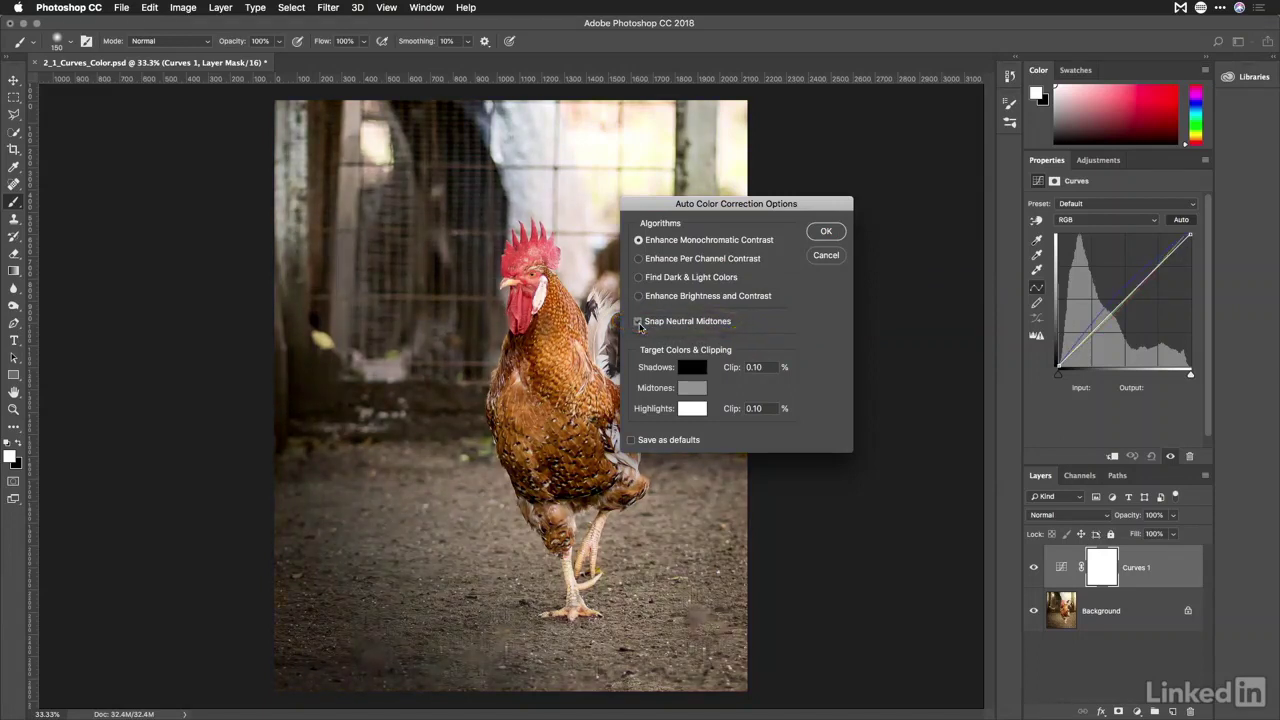
click(638, 322)
click(638, 322)
click(826, 231)
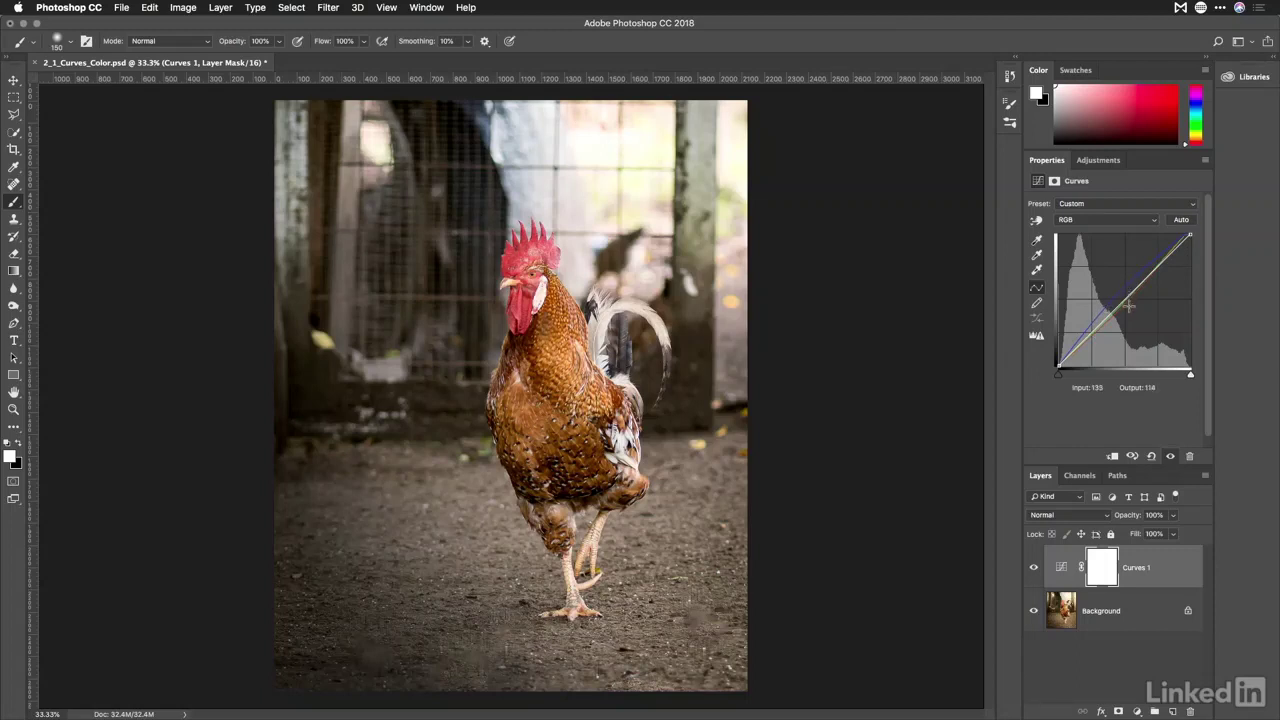
Compare the rooster photo with and without the Curves 1 adjustment layer.
click(1034, 568)
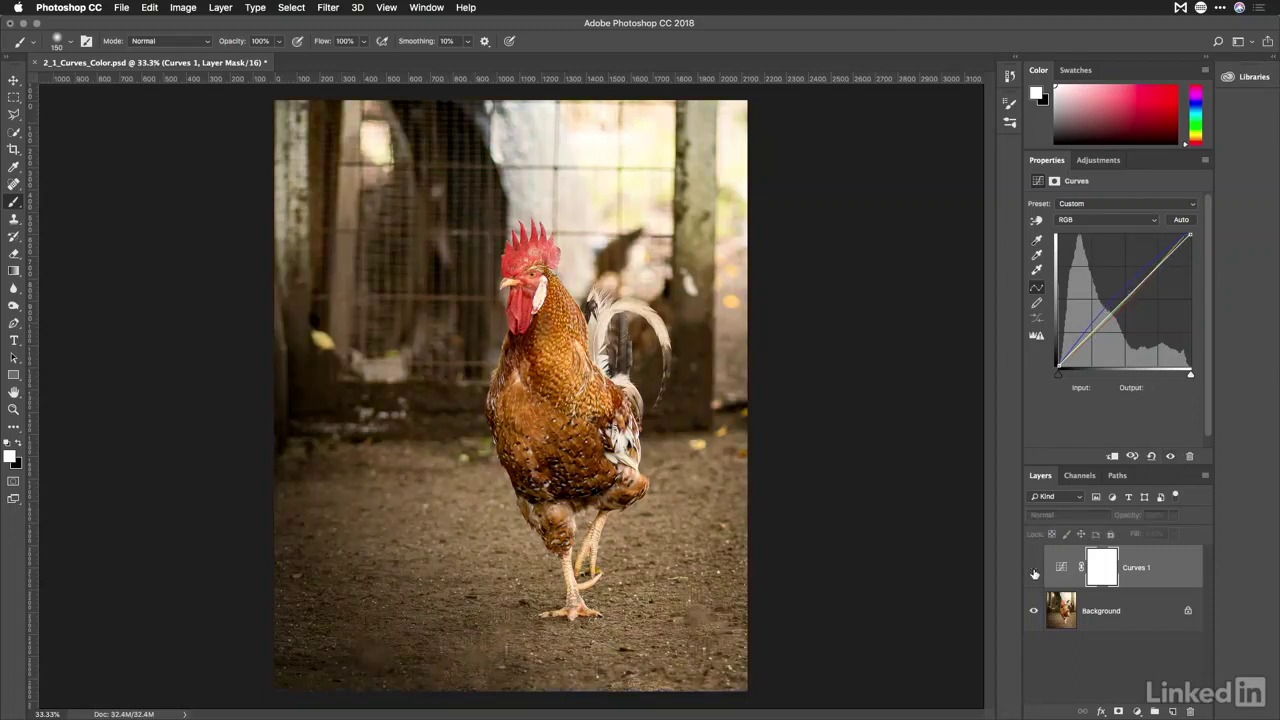
click(1034, 568)
click(1034, 568)
click(1034, 568)
click(1034, 568)
click(1034, 568)
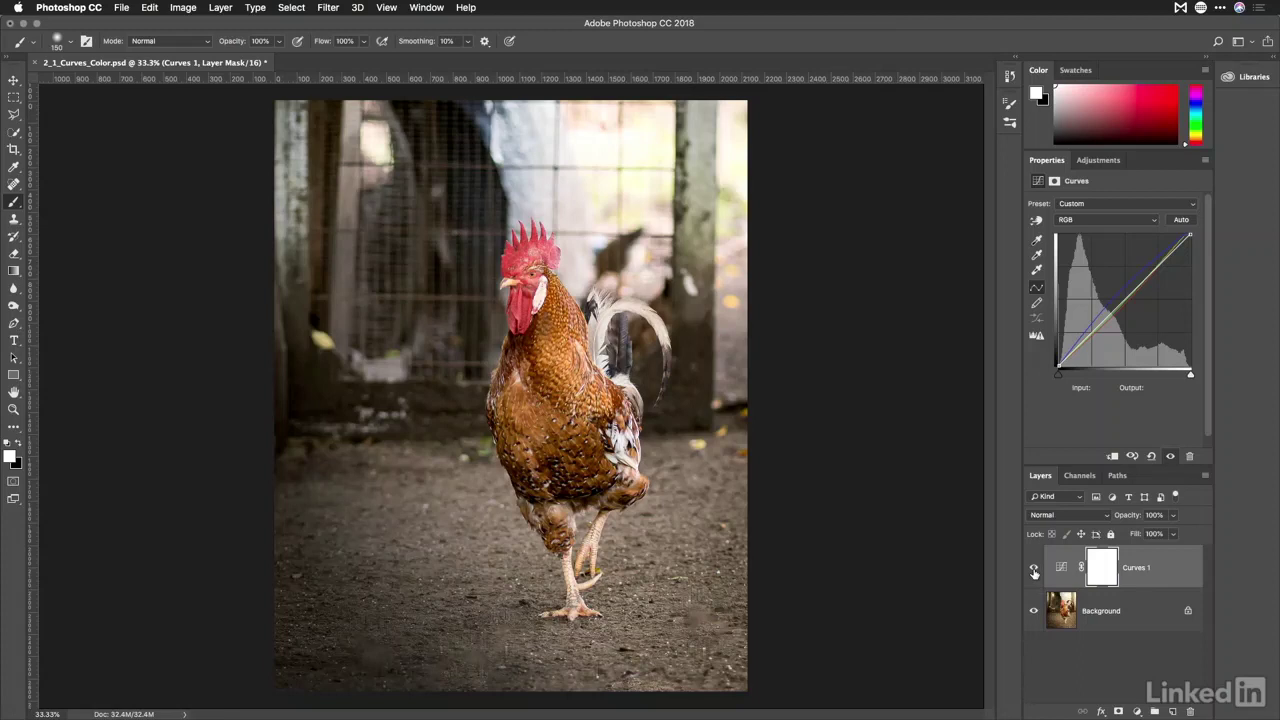
click(1034, 569)
click(1034, 569)
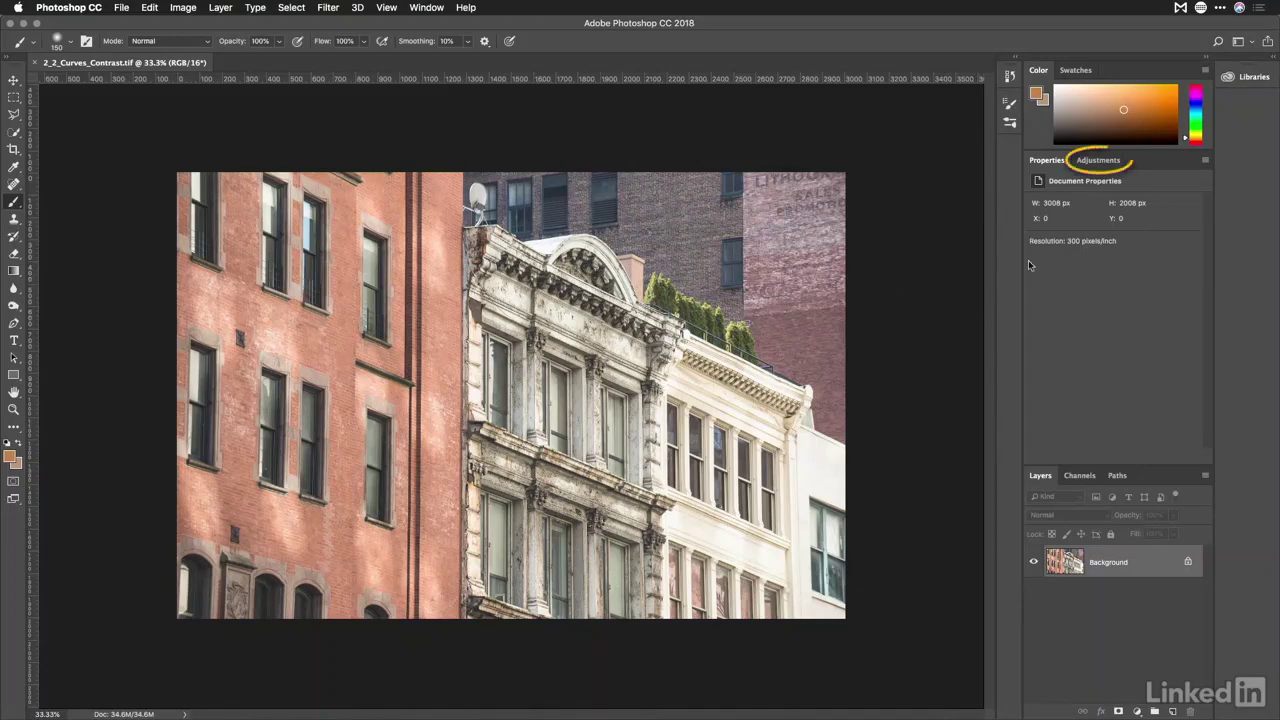
Add a Curves adjustment layer to the building photo and auto-correct it with the Find Dark & Light Colors algorithm.
click(1086, 163)
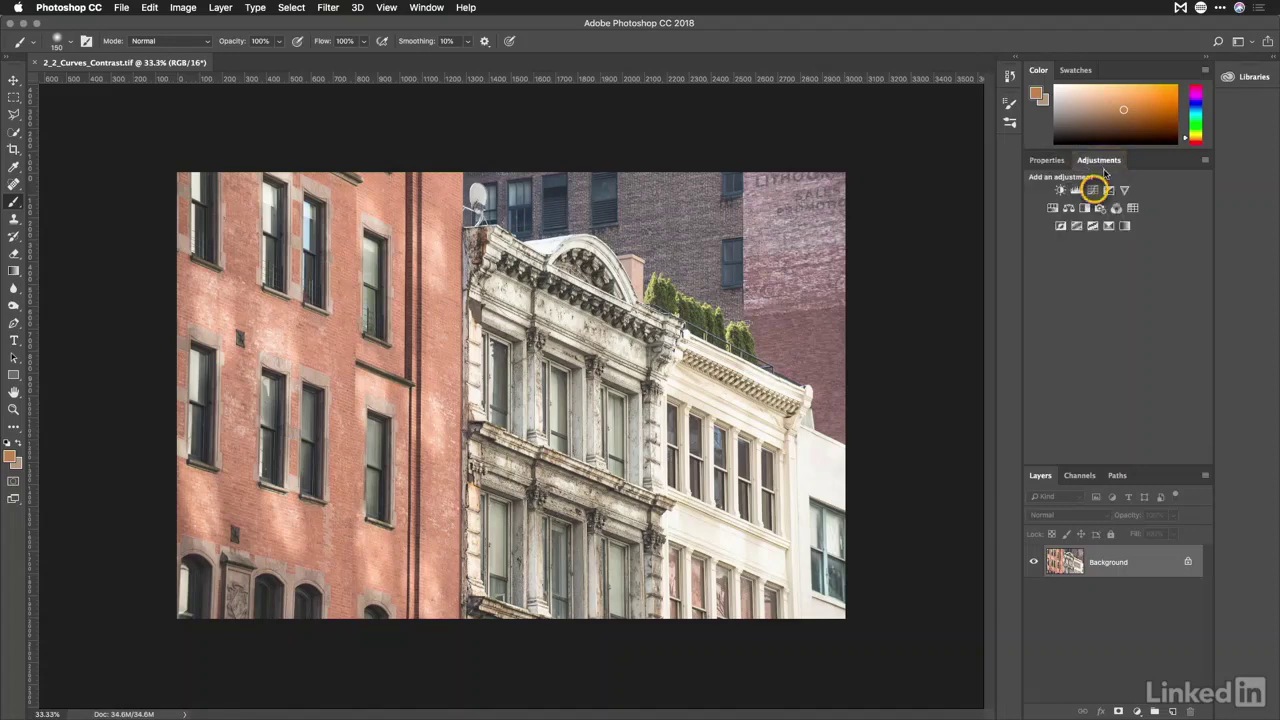
click(1091, 191)
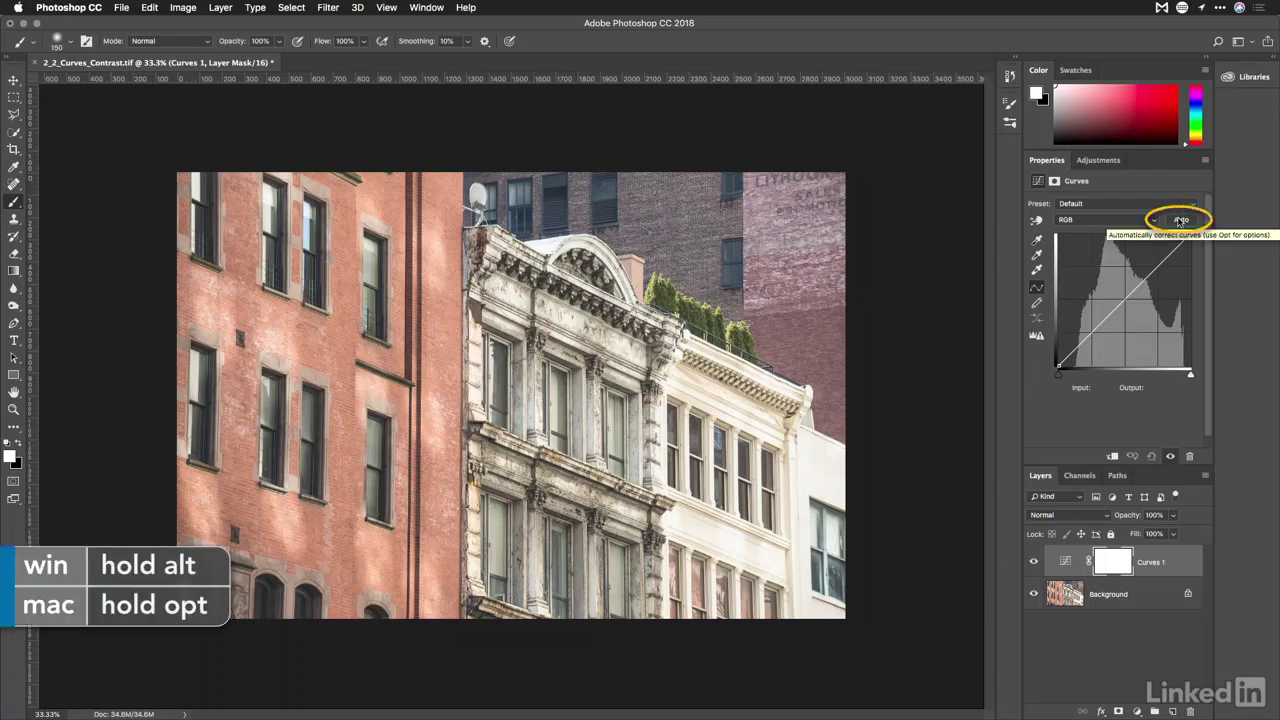
alt+click(1181, 220)
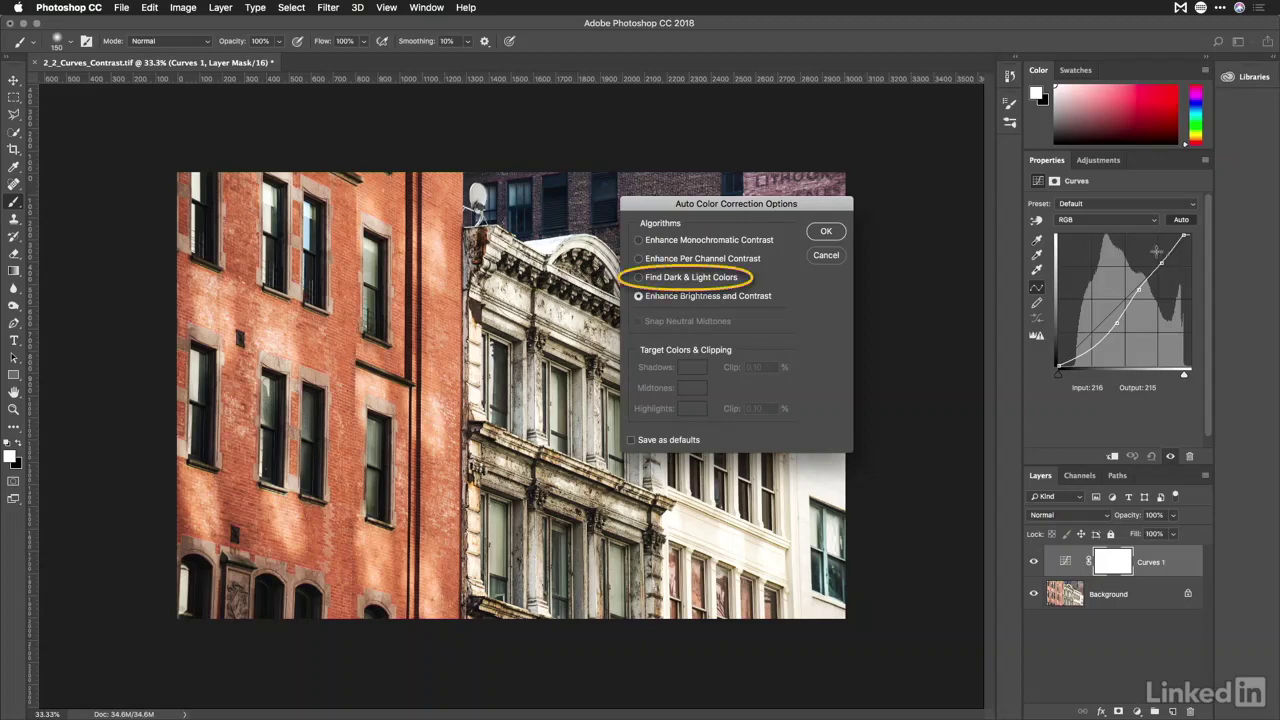
click(716, 279)
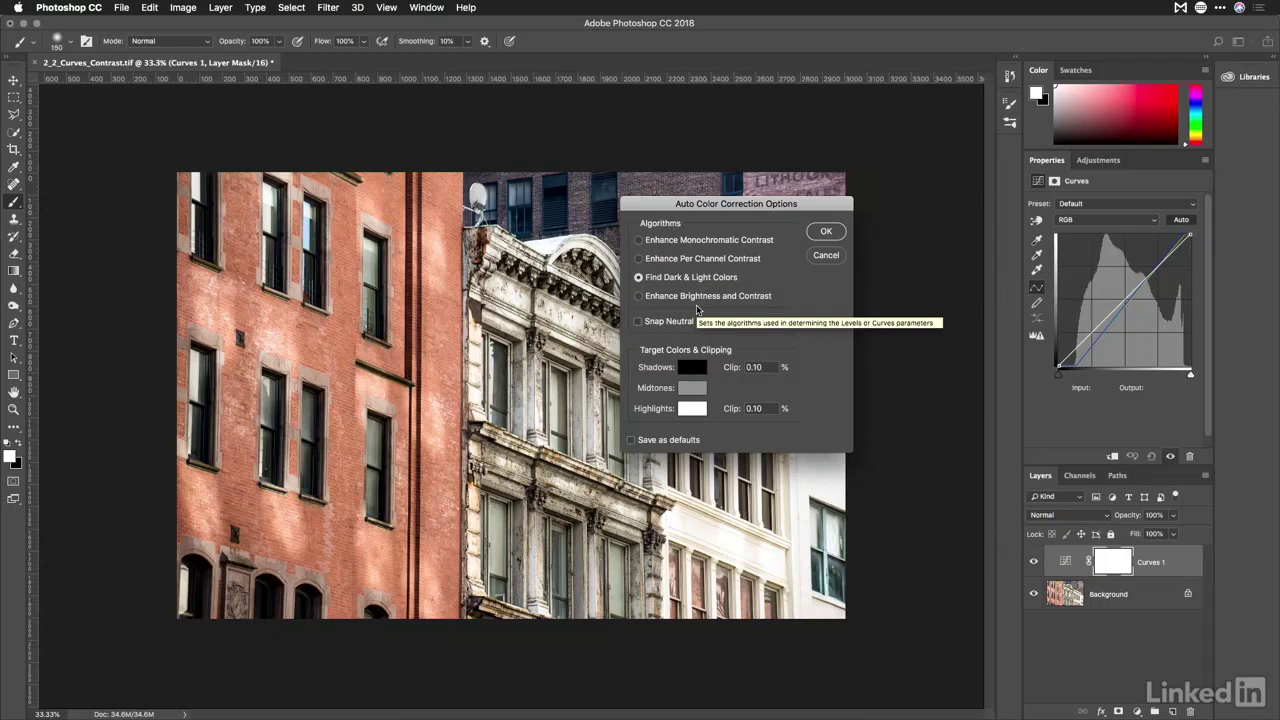
click(826, 233)
Compare the building photo with and without the Curves 1 adjustment by toggling the layer's visibility.
click(1034, 562)
click(1034, 562)
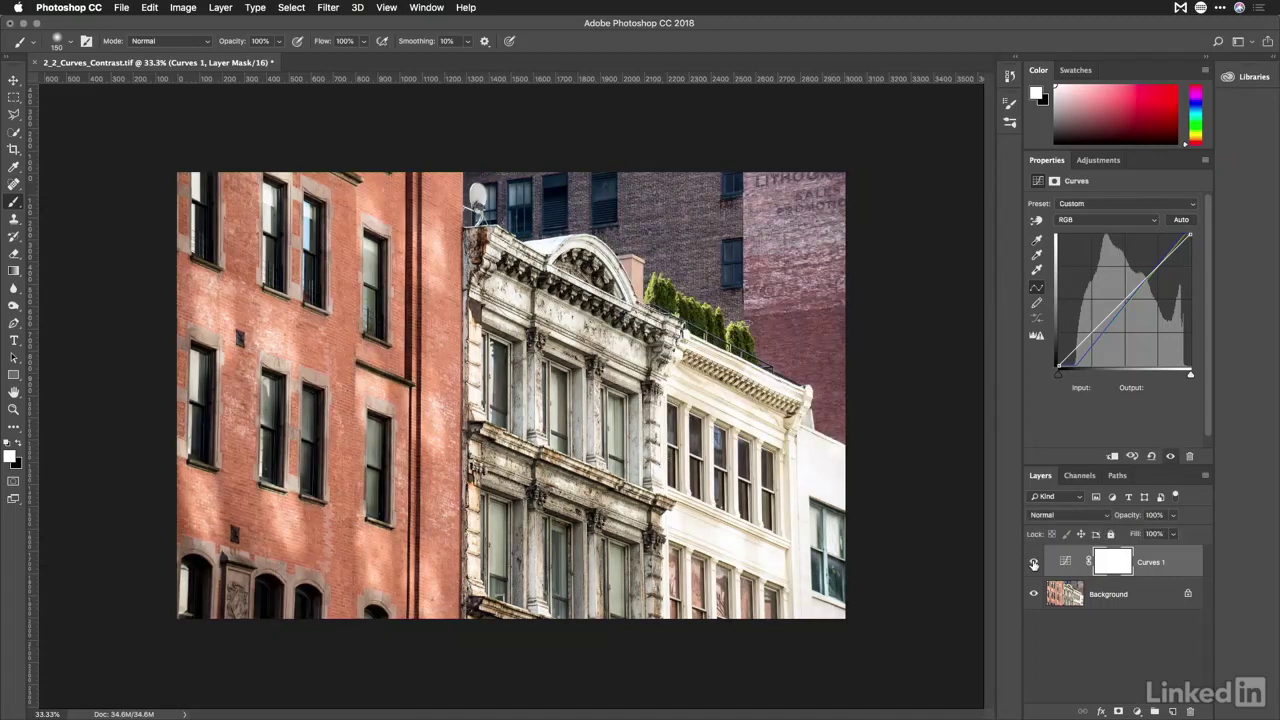
click(1034, 562)
click(1034, 563)
click(1034, 563)
click(1034, 562)
click(1034, 562)
click(1034, 563)
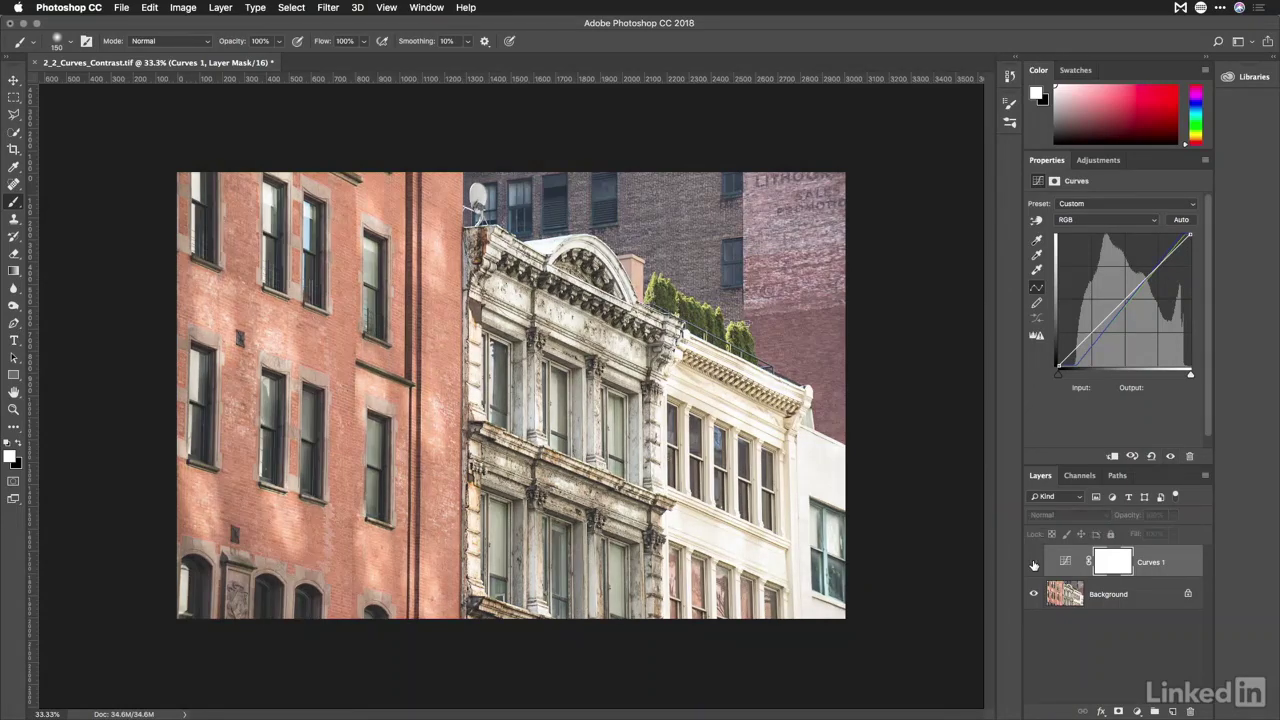
click(1034, 564)
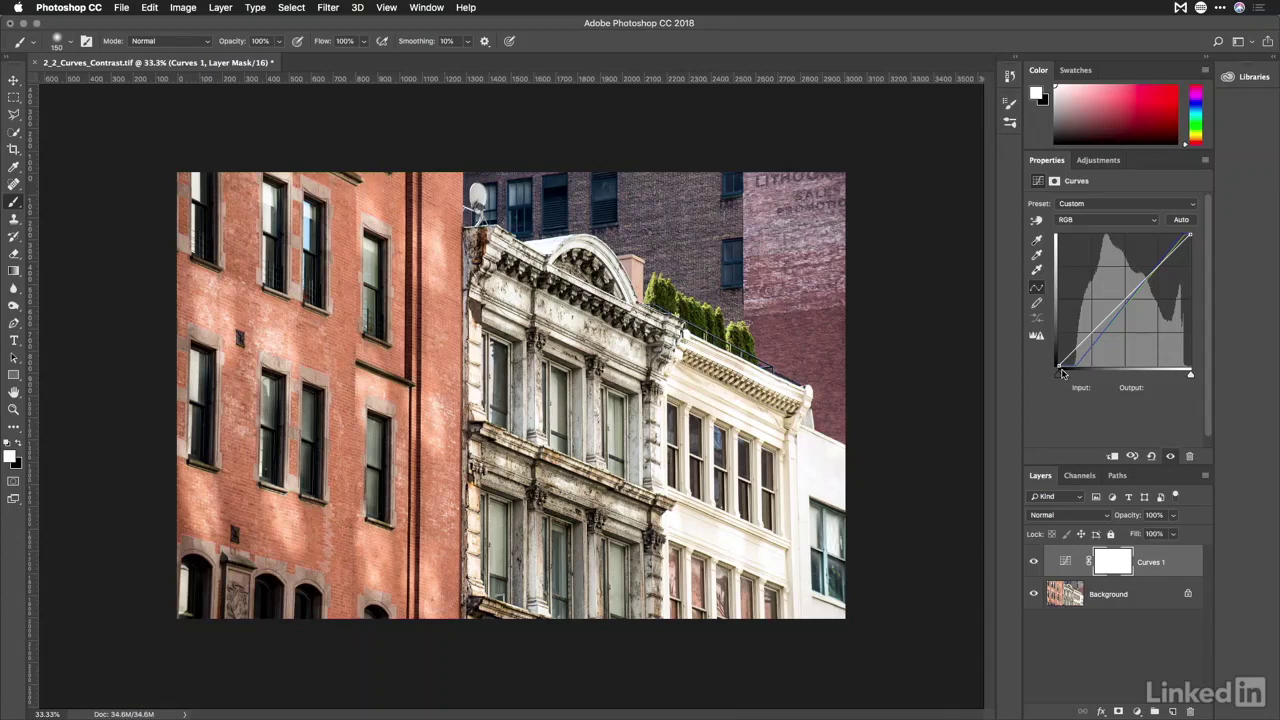
Preview each auto color correction algorithm on the building photo's Curves layer and settle on Find Dark & Light Colors.
alt+click(1181, 219)
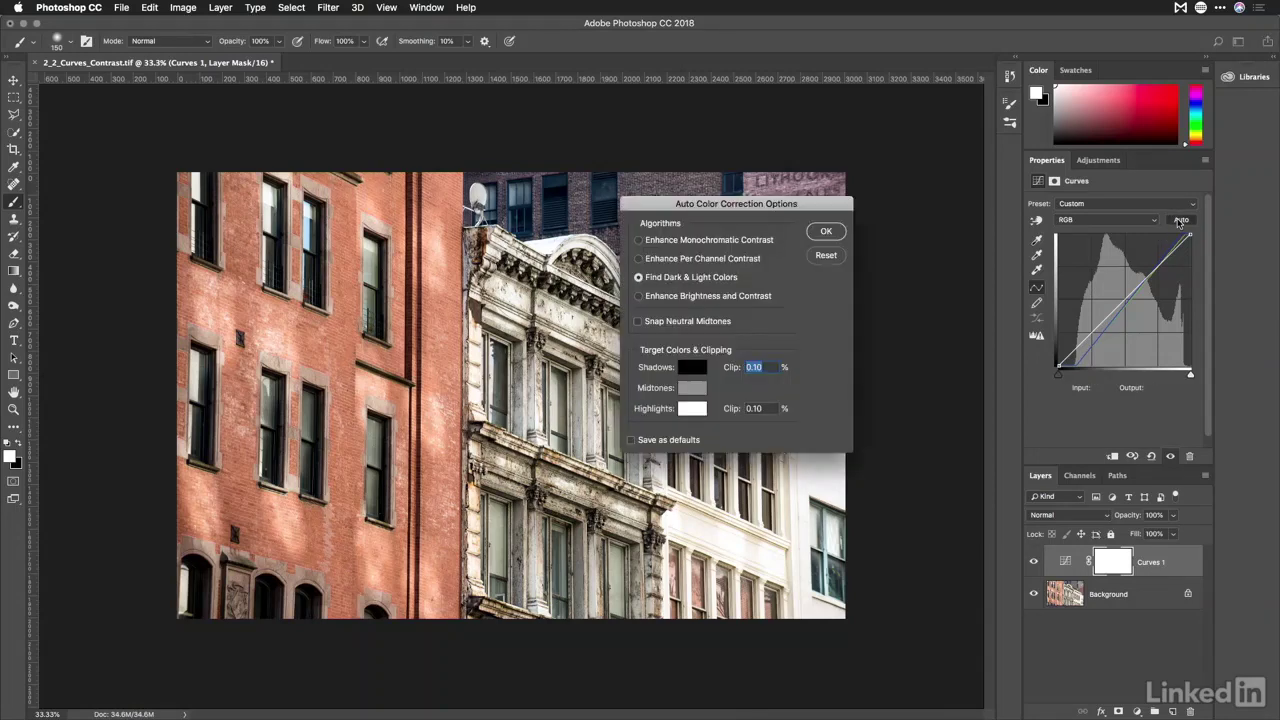
click(741, 297)
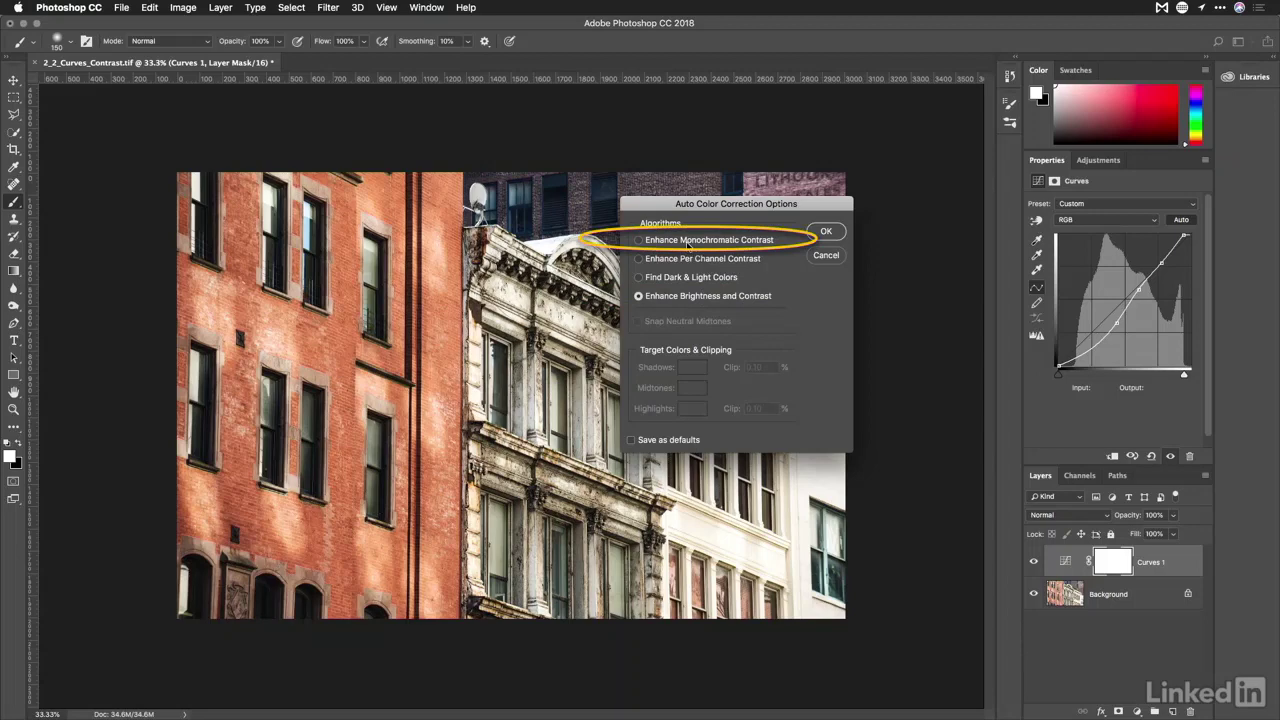
click(688, 242)
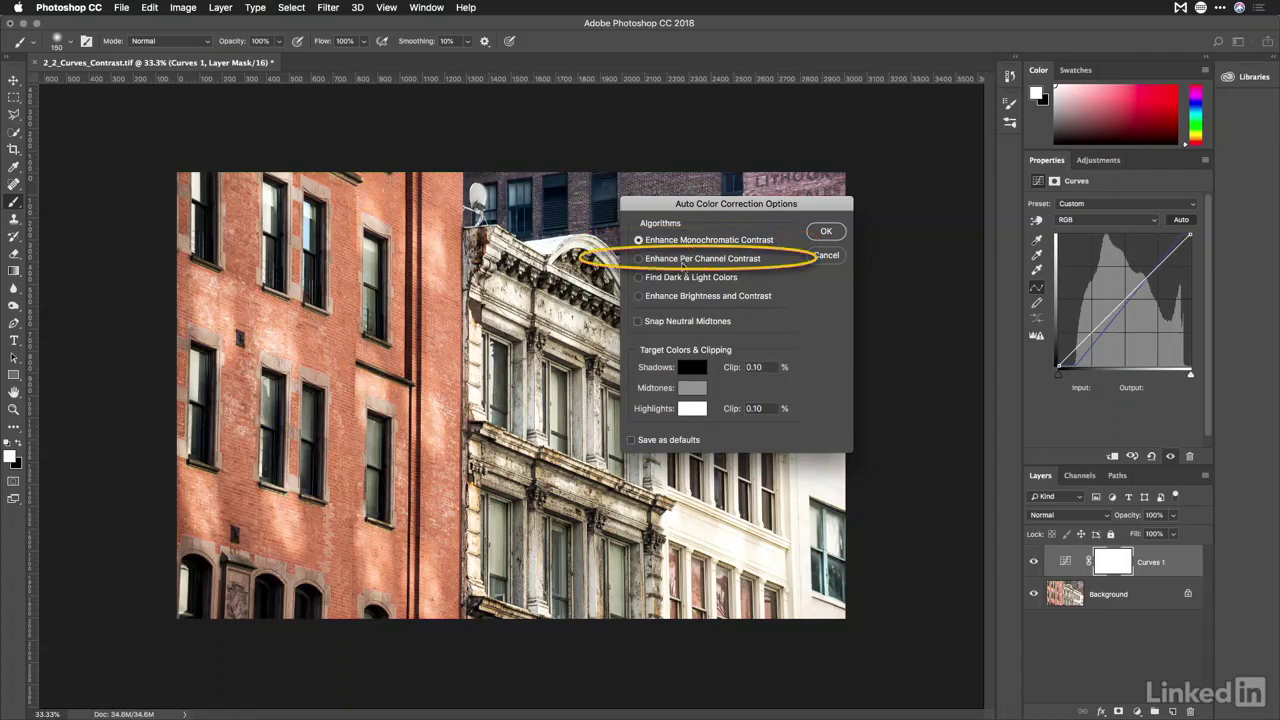
click(683, 261)
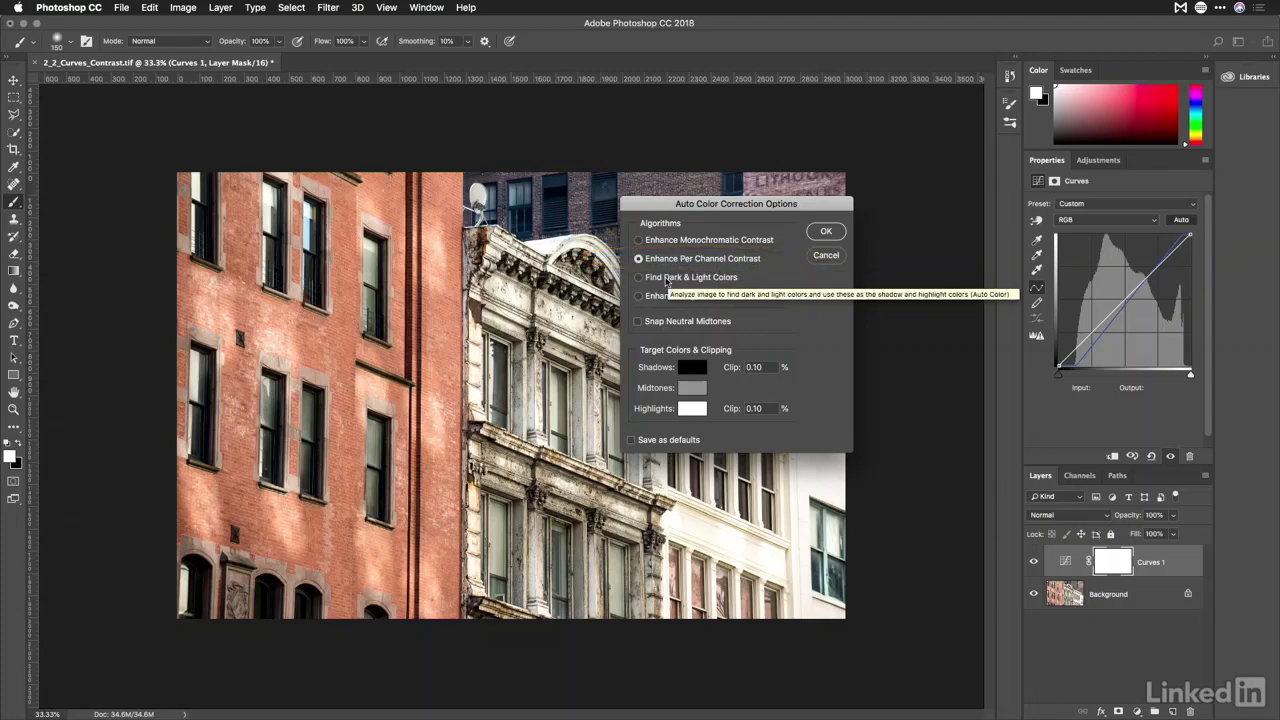
click(666, 283)
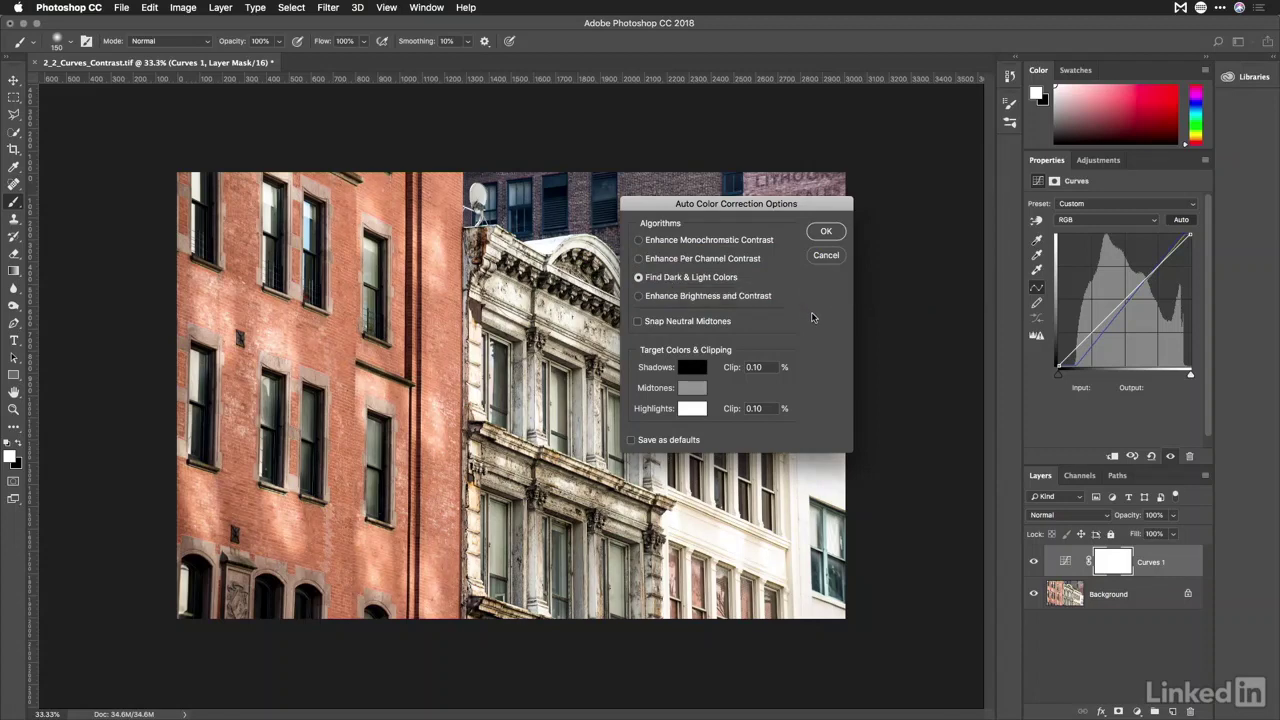
click(746, 298)
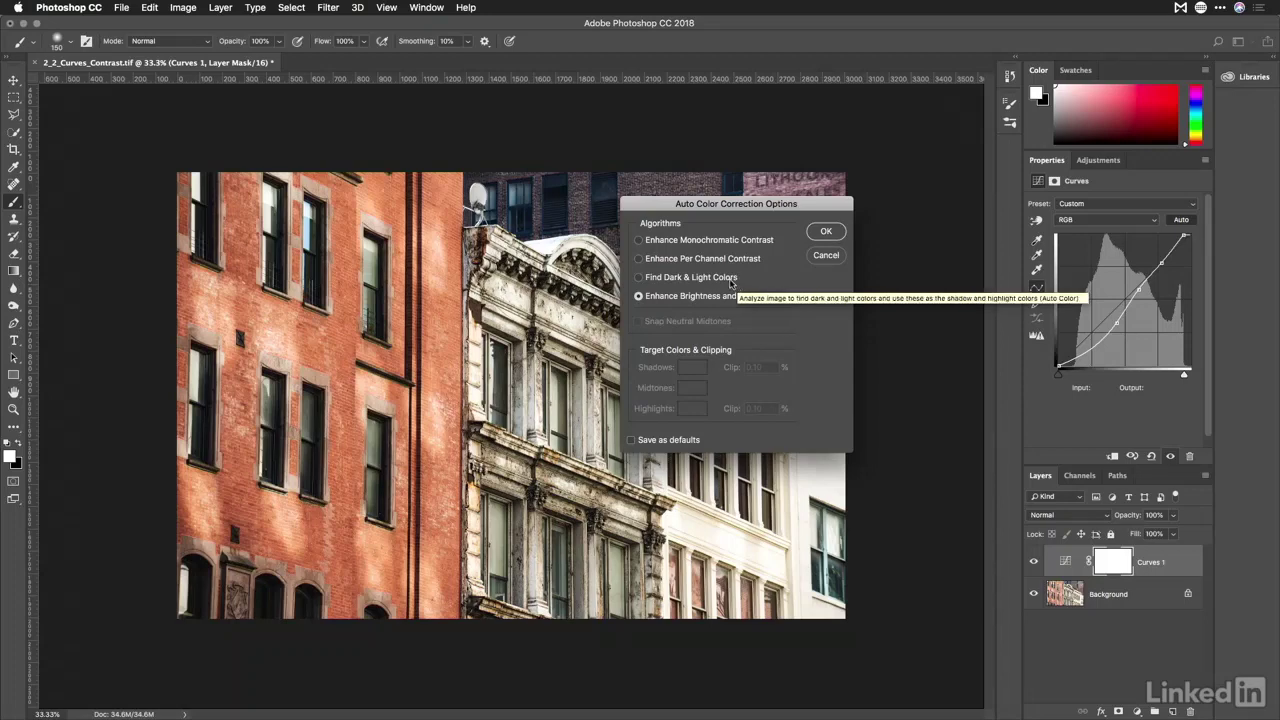
click(730, 283)
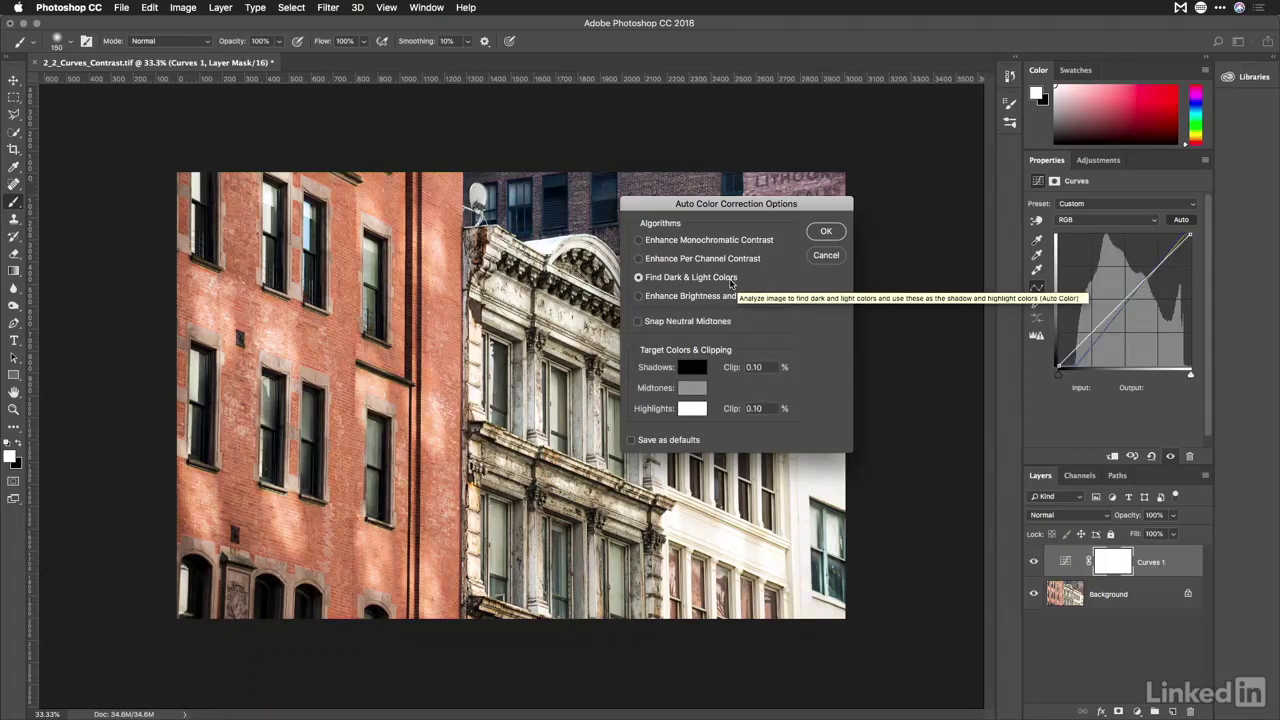
click(826, 231)
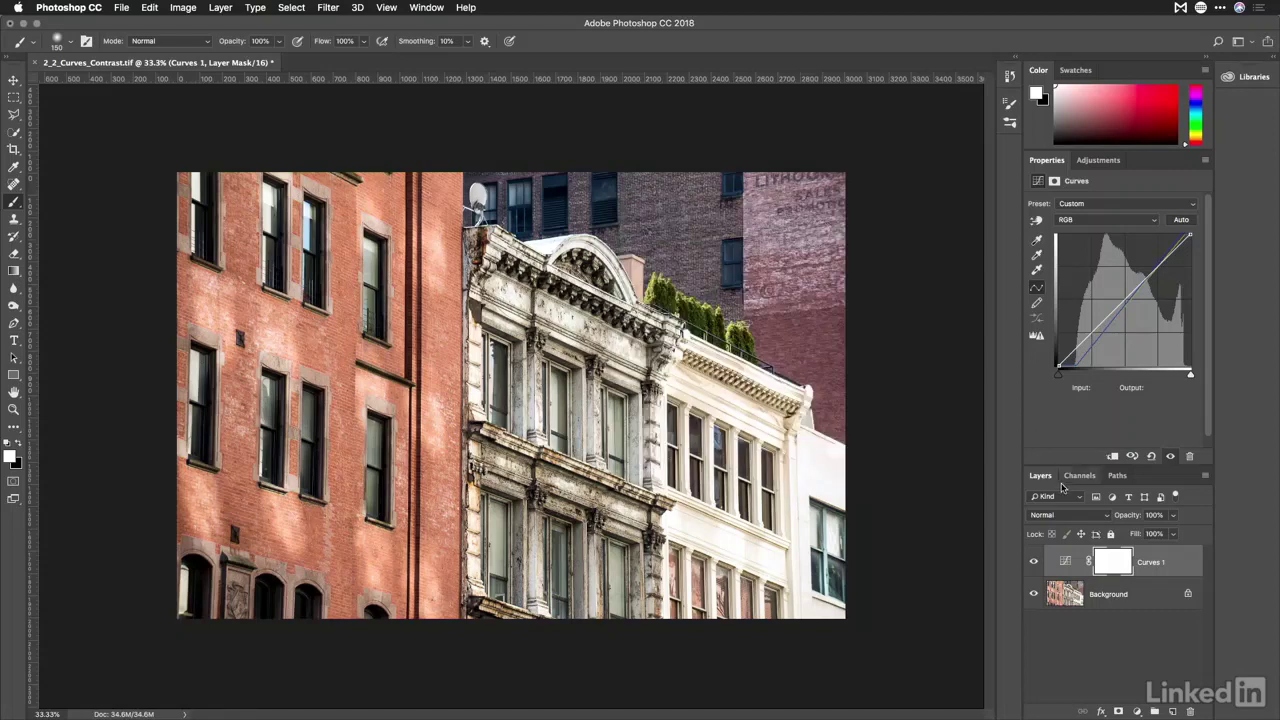
Check the chosen auto correction on the building photo by hiding and showing the Curves 1 layer.
click(1035, 562)
click(1035, 563)
click(1035, 563)
click(1035, 563)
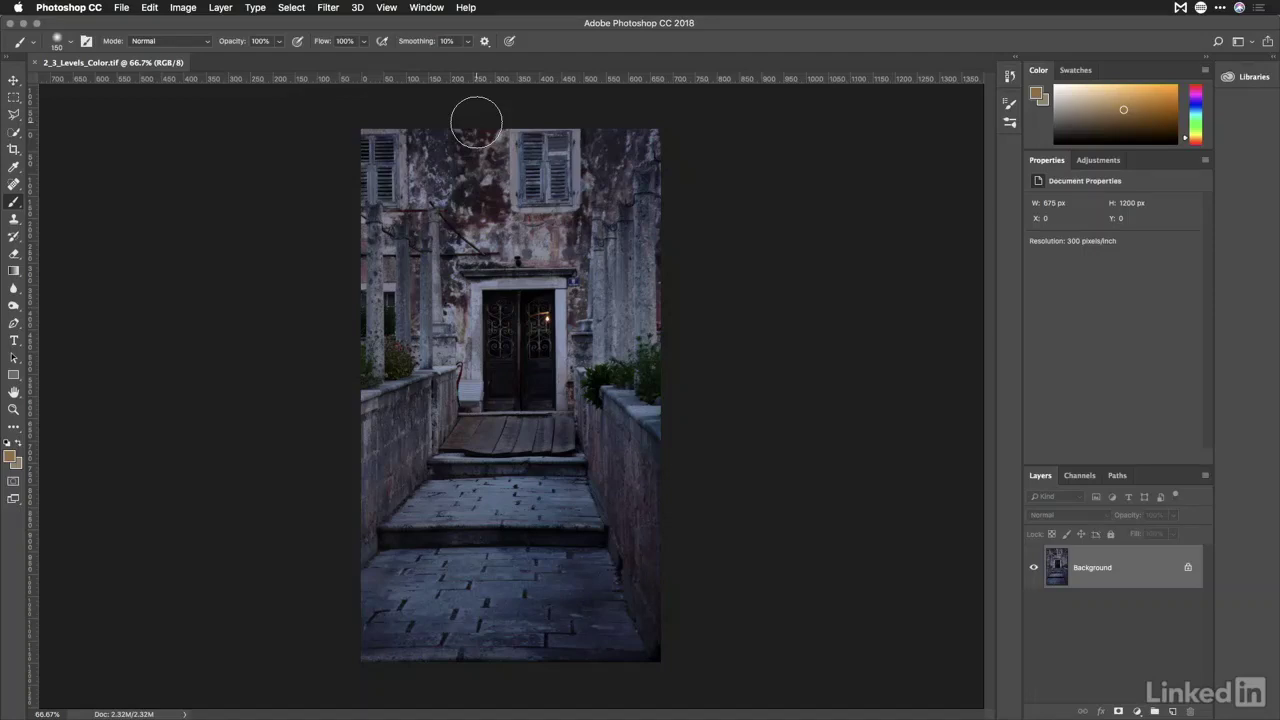
Add a Levels adjustment layer above the Background of the doorway photo.
click(1100, 162)
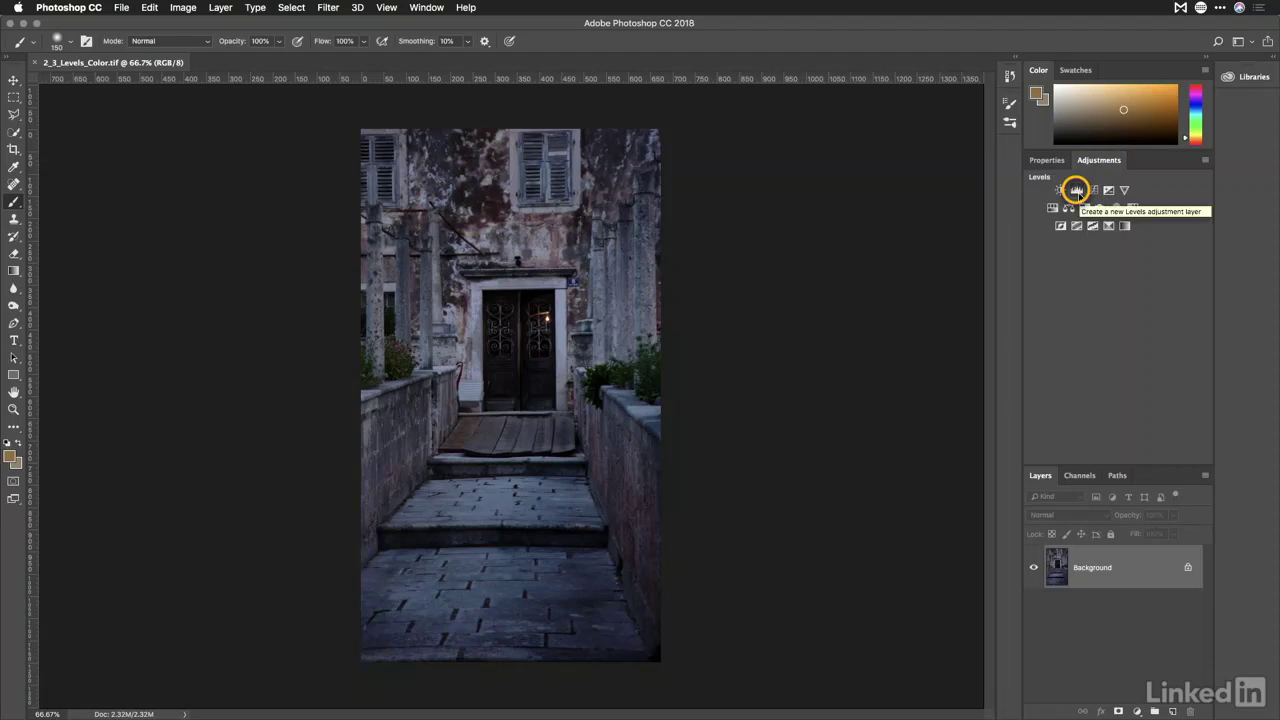
click(1076, 190)
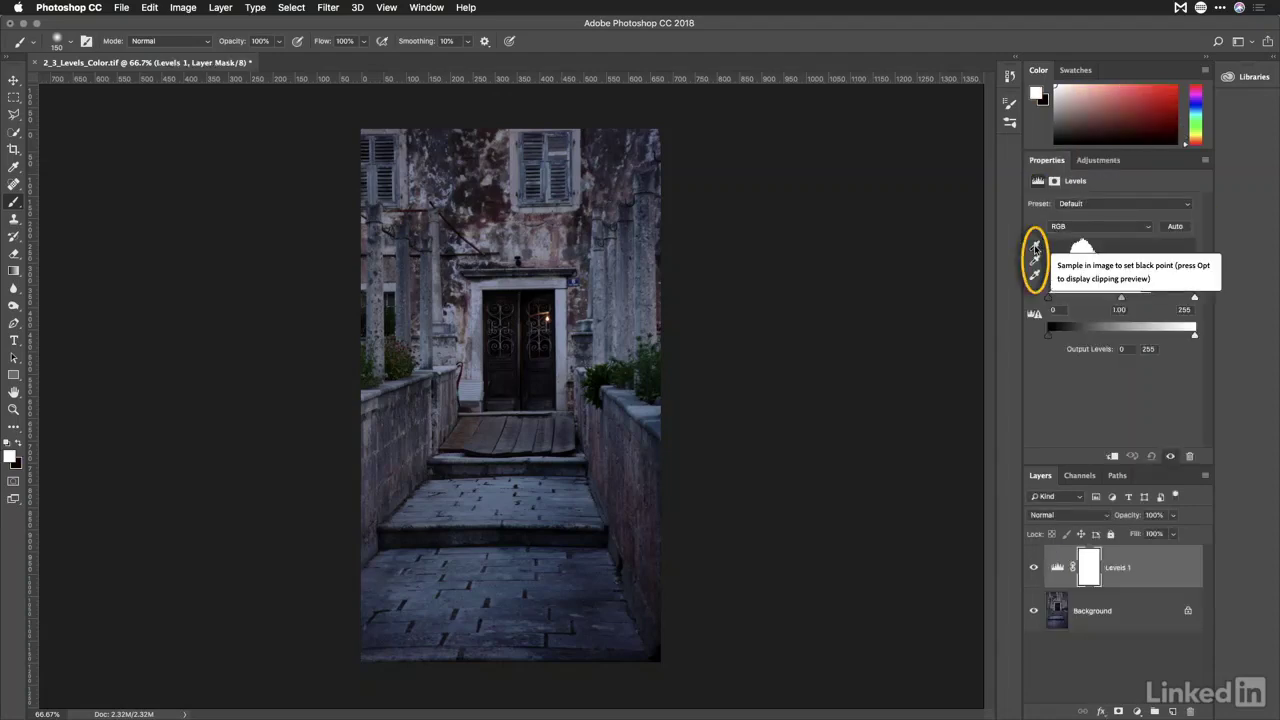
Sample the Levels black point in the shadow under the lower step and the white point on the light door frame.
click(1035, 248)
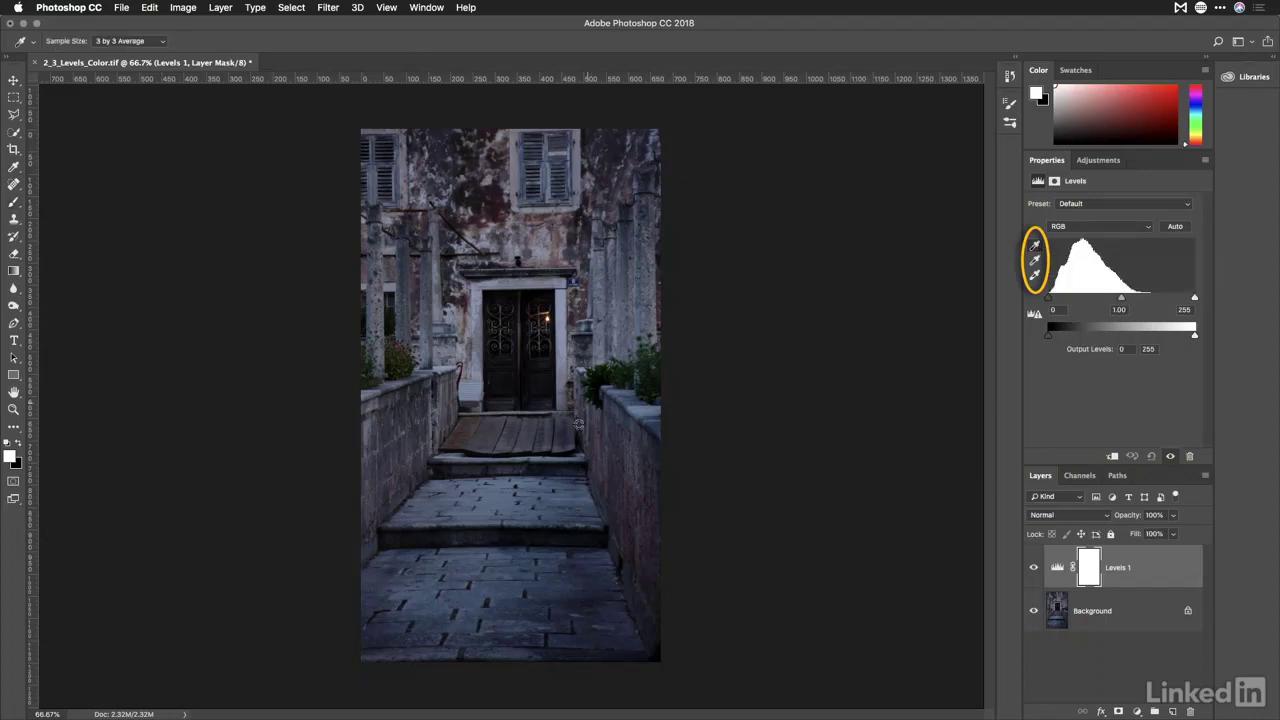
click(552, 540)
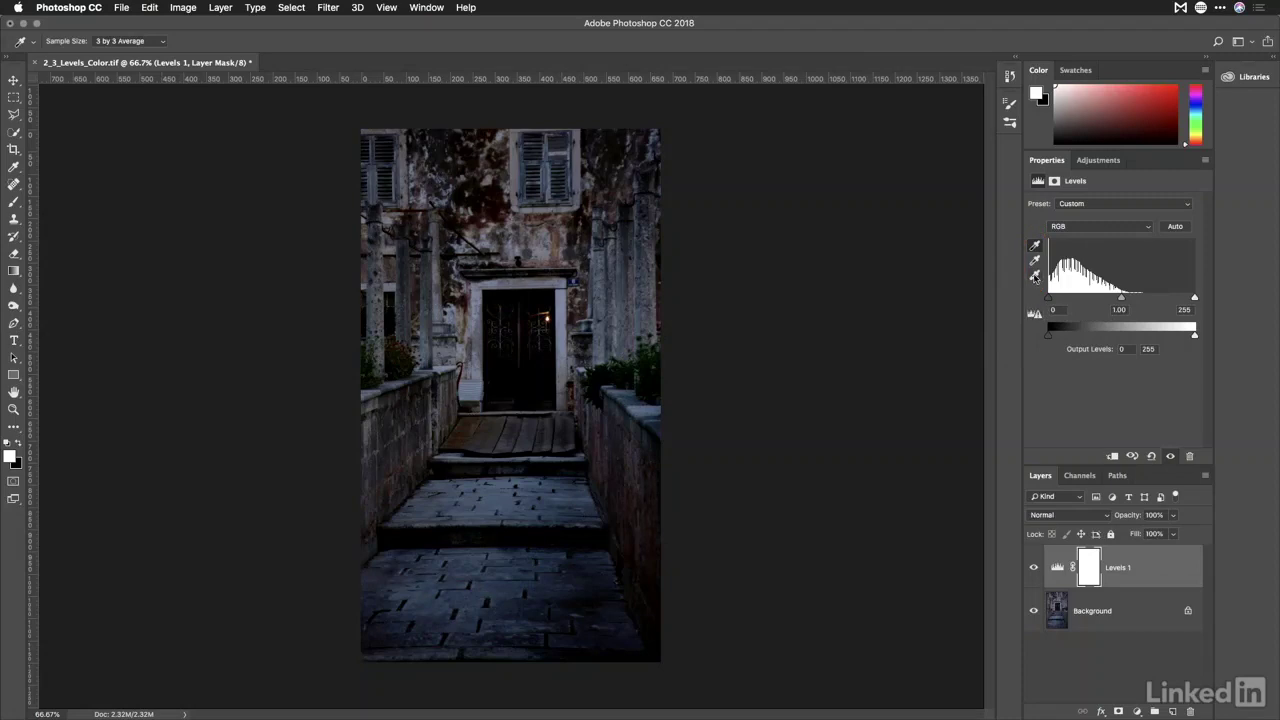
click(1035, 278)
click(562, 321)
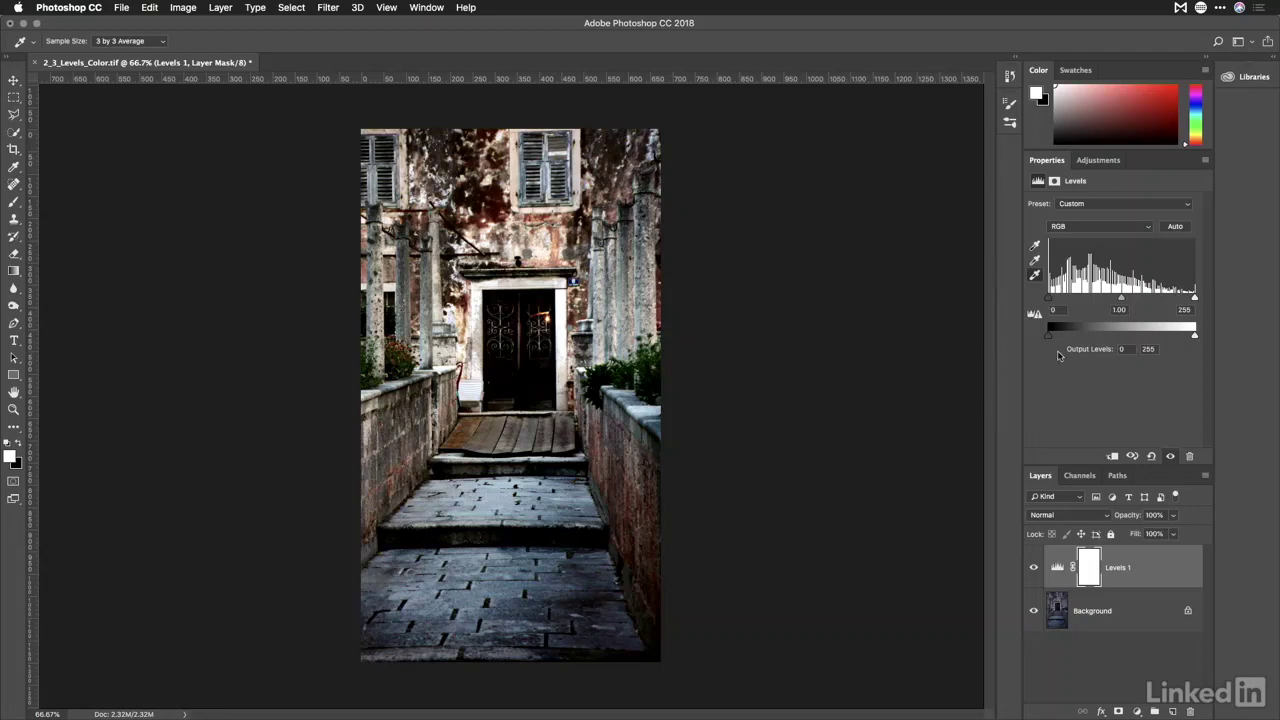
Compare the doorway photo with and without the Levels 1 adjustment layer.
click(1032, 569)
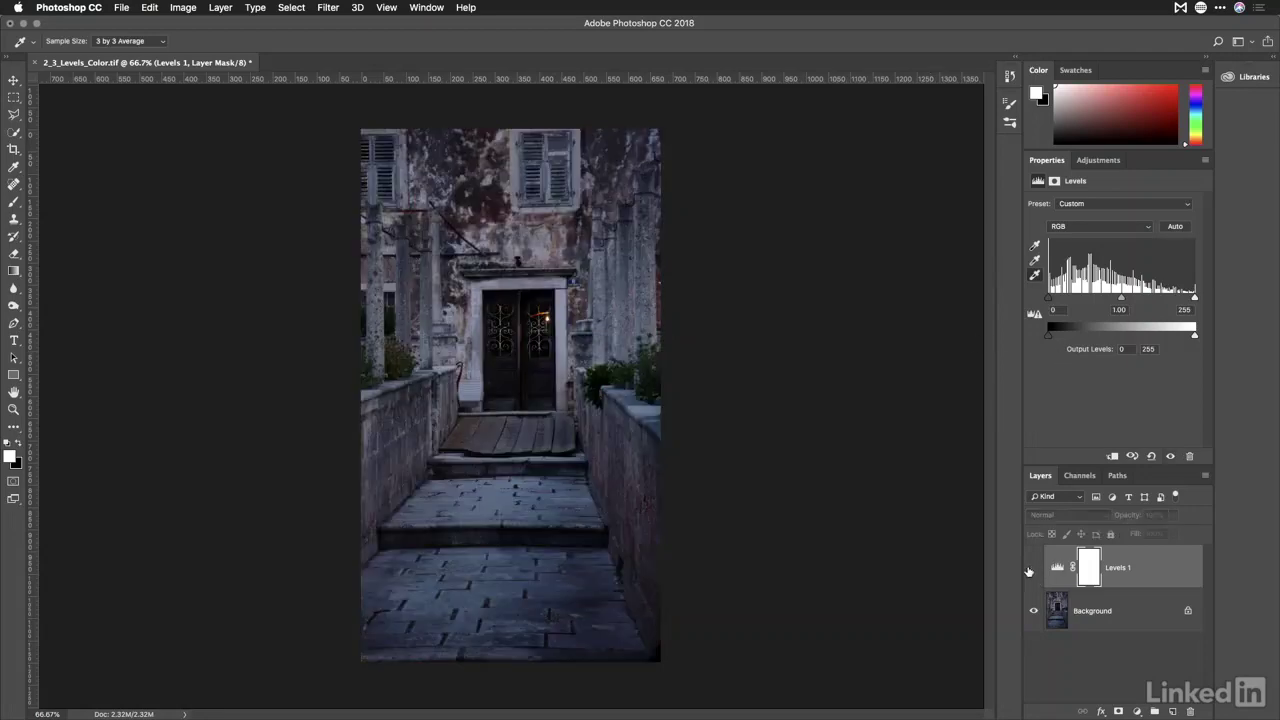
click(1032, 569)
click(1032, 569)
click(1029, 568)
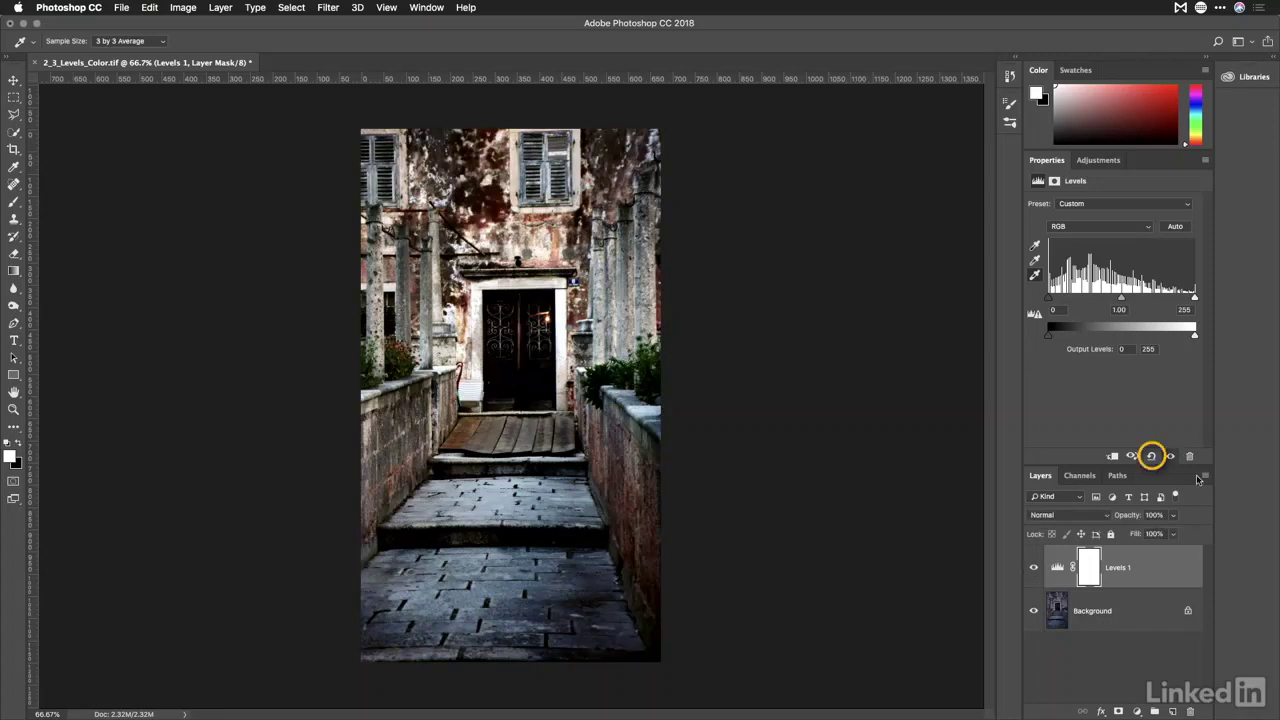
Reset the Levels 1 adjustment and apply the Enhance Per Channel Contrast auto correction with Snap Neutral Midtones enabled.
click(1150, 457)
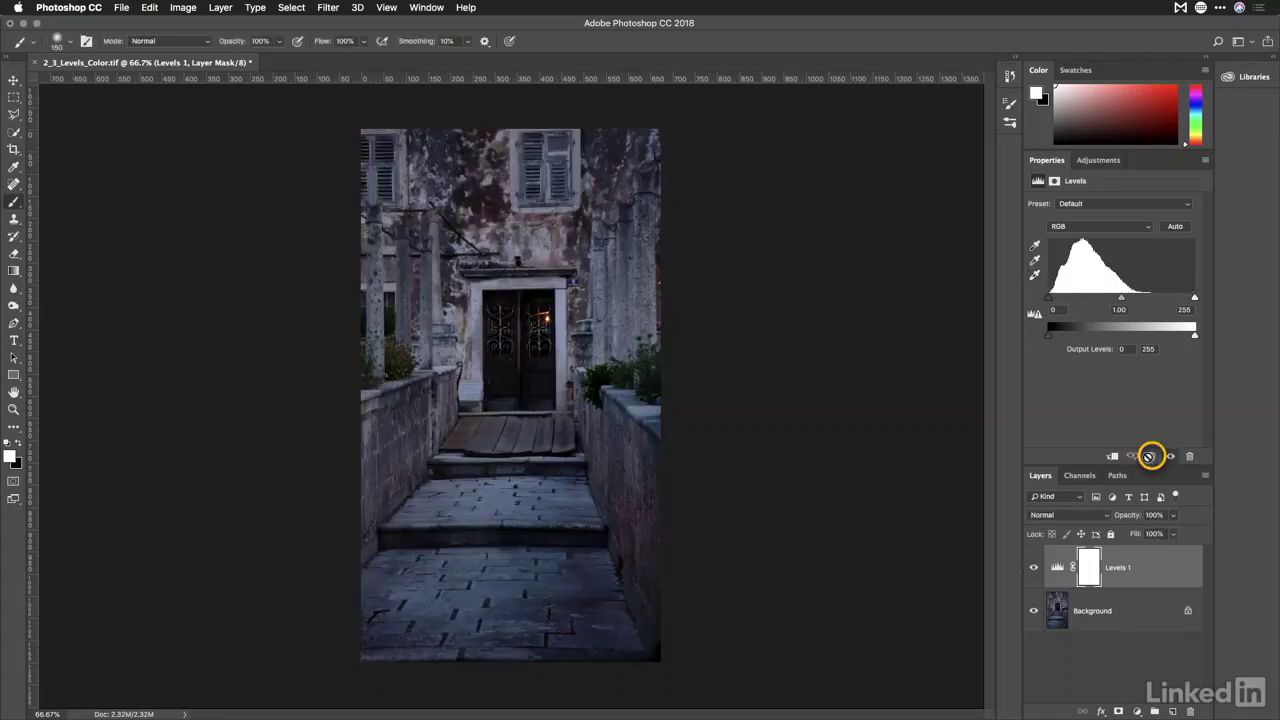
alt+click(1176, 229)
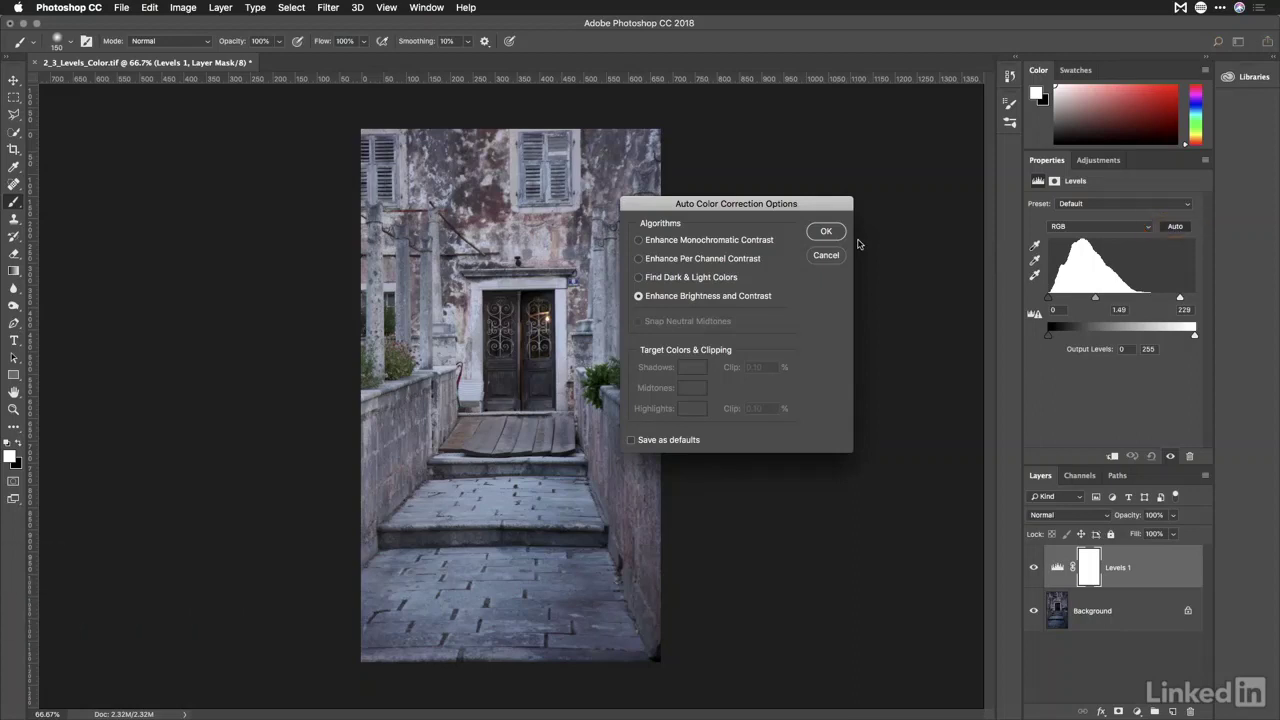
click(736, 260)
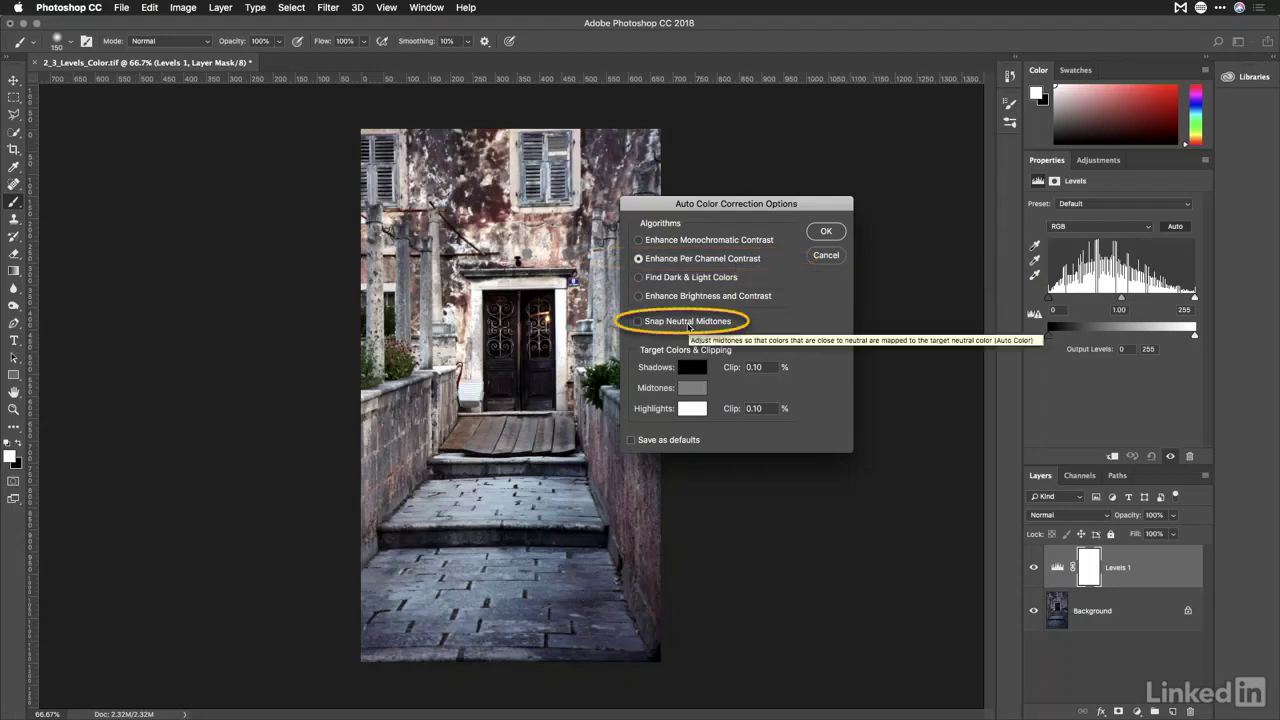
click(688, 323)
click(686, 323)
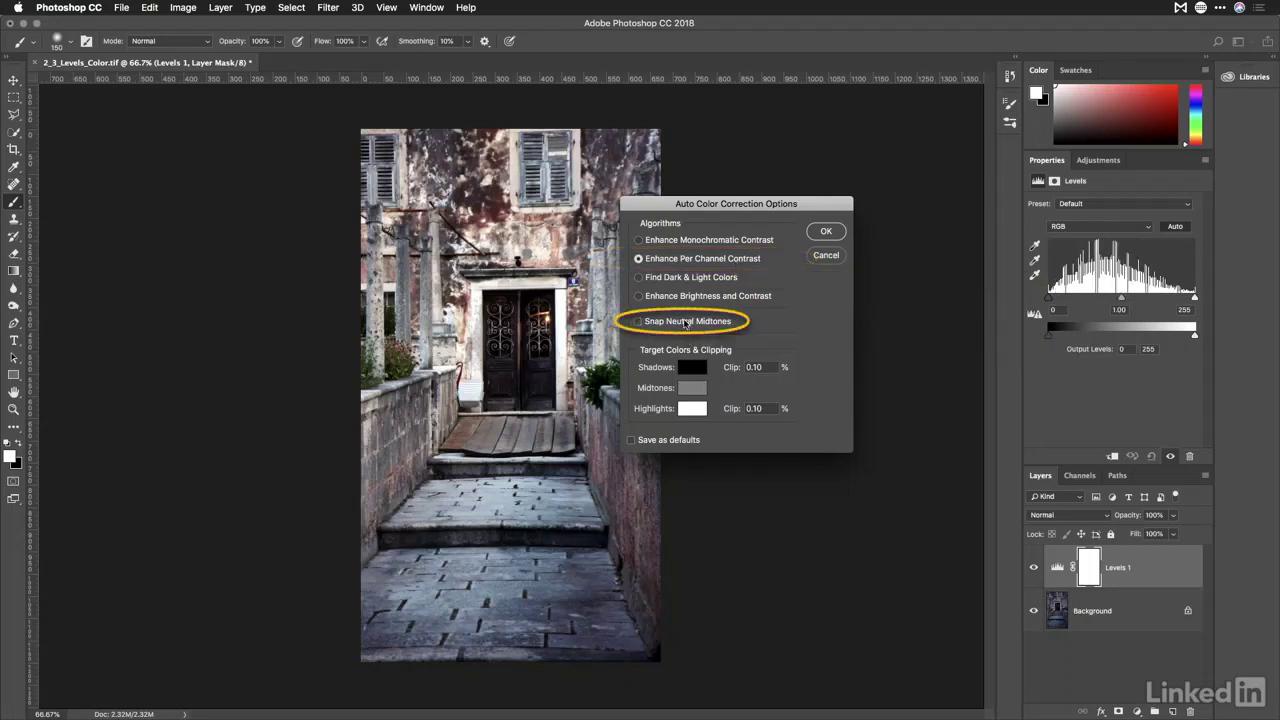
click(685, 323)
click(685, 323)
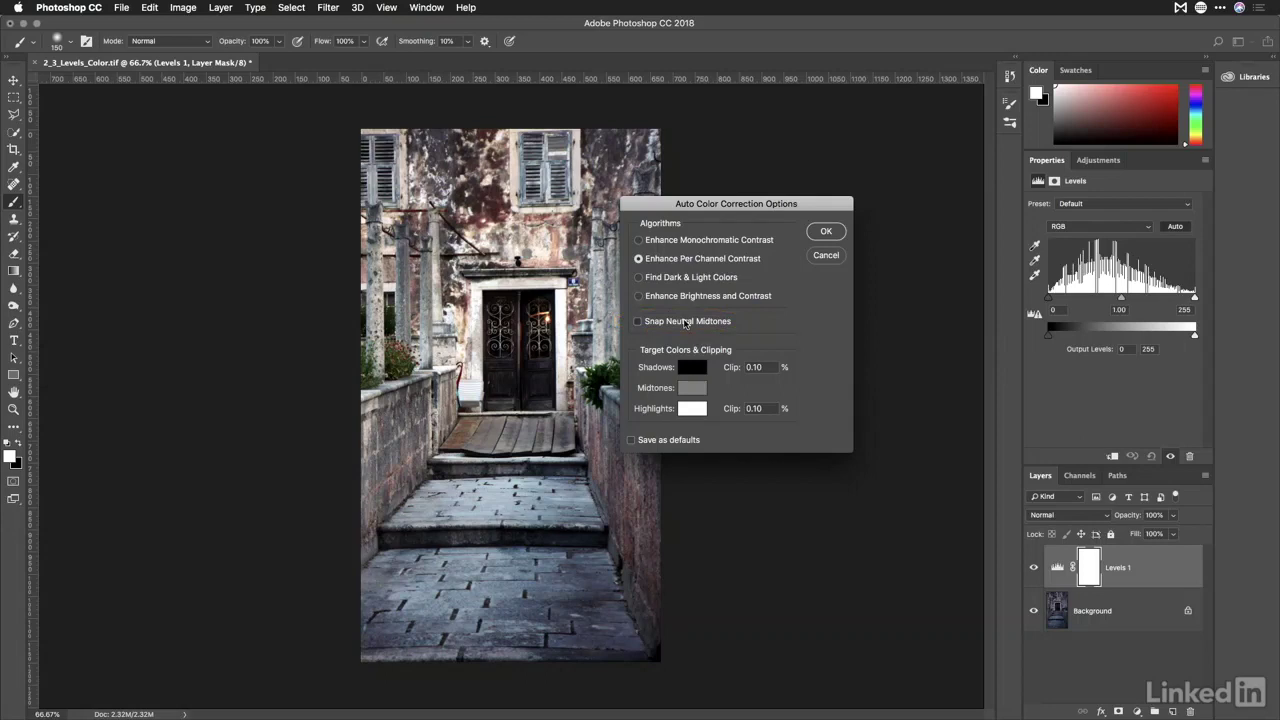
click(685, 323)
click(825, 232)
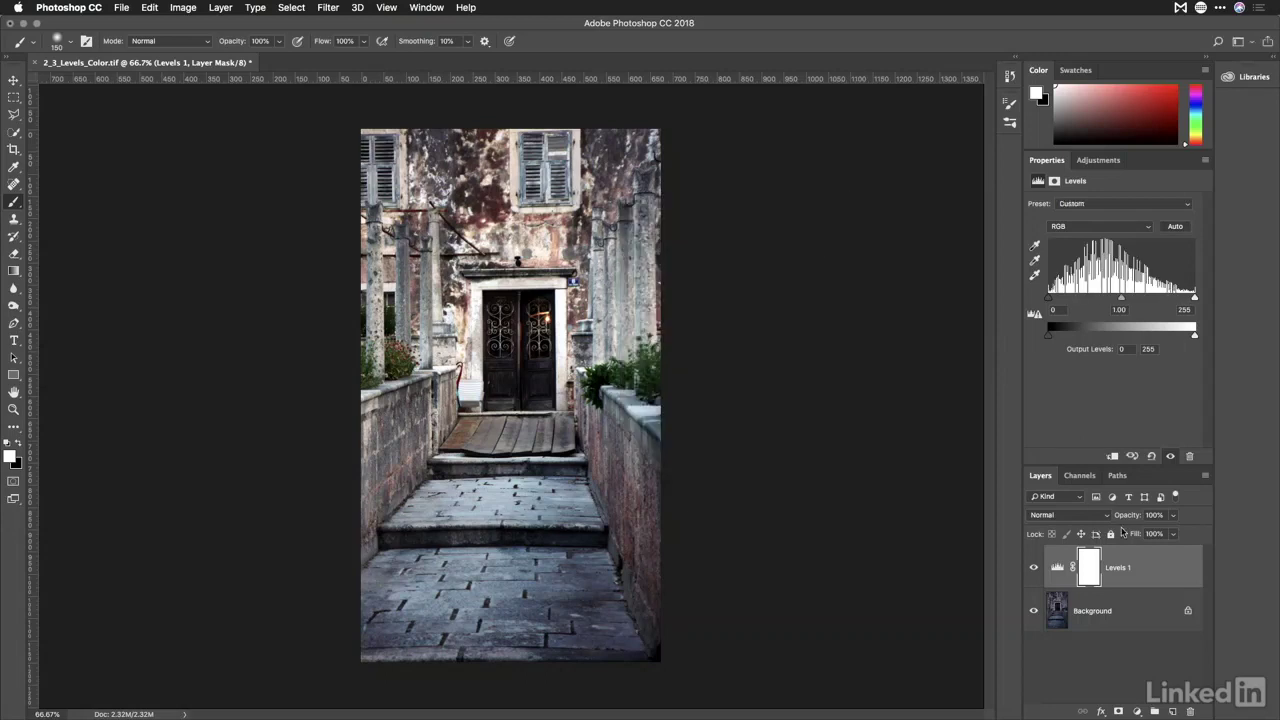
Compare the doorway photo before and after the auto correction by hiding and showing the Levels 1 layer.
click(1034, 568)
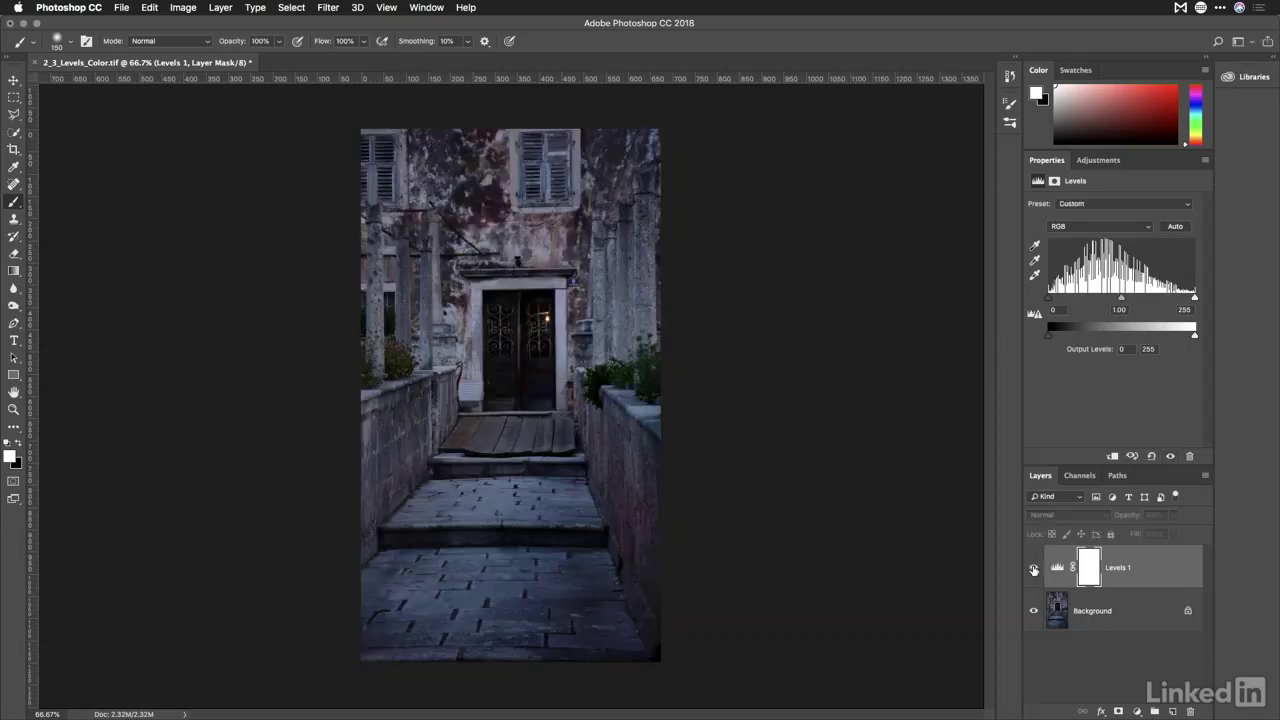
click(1034, 568)
click(1034, 568)
click(1034, 568)
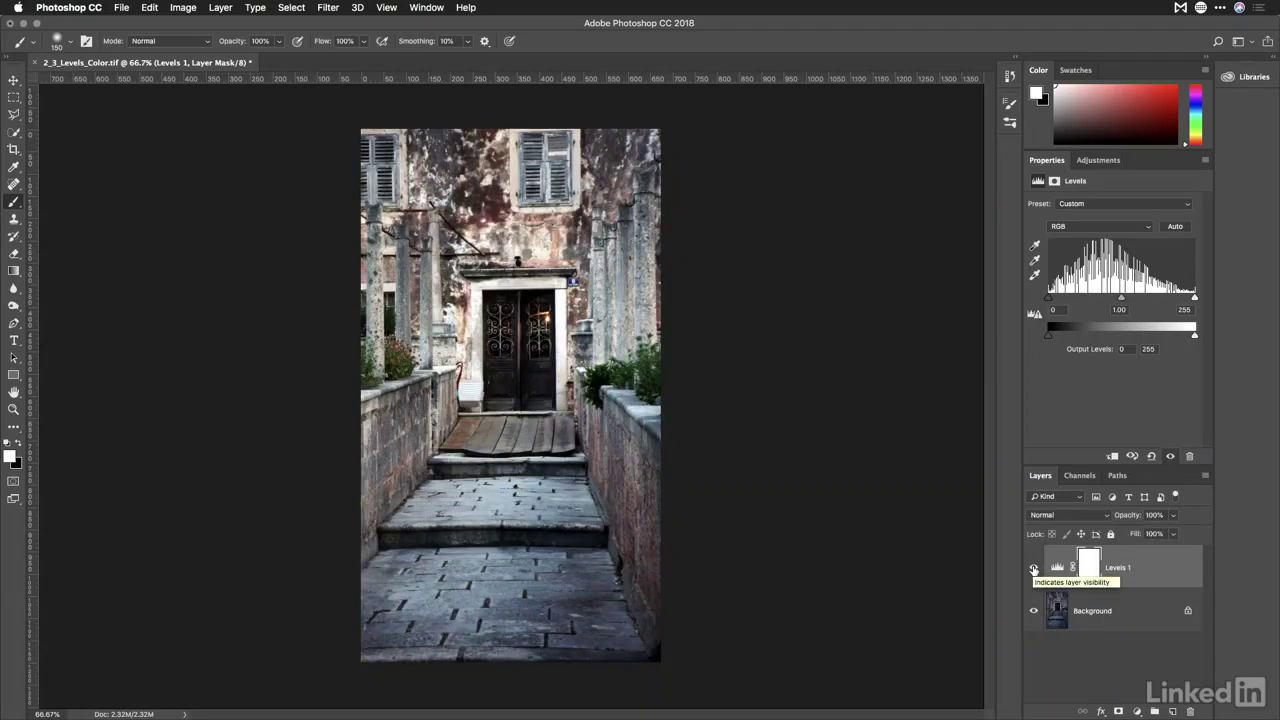
click(1034, 569)
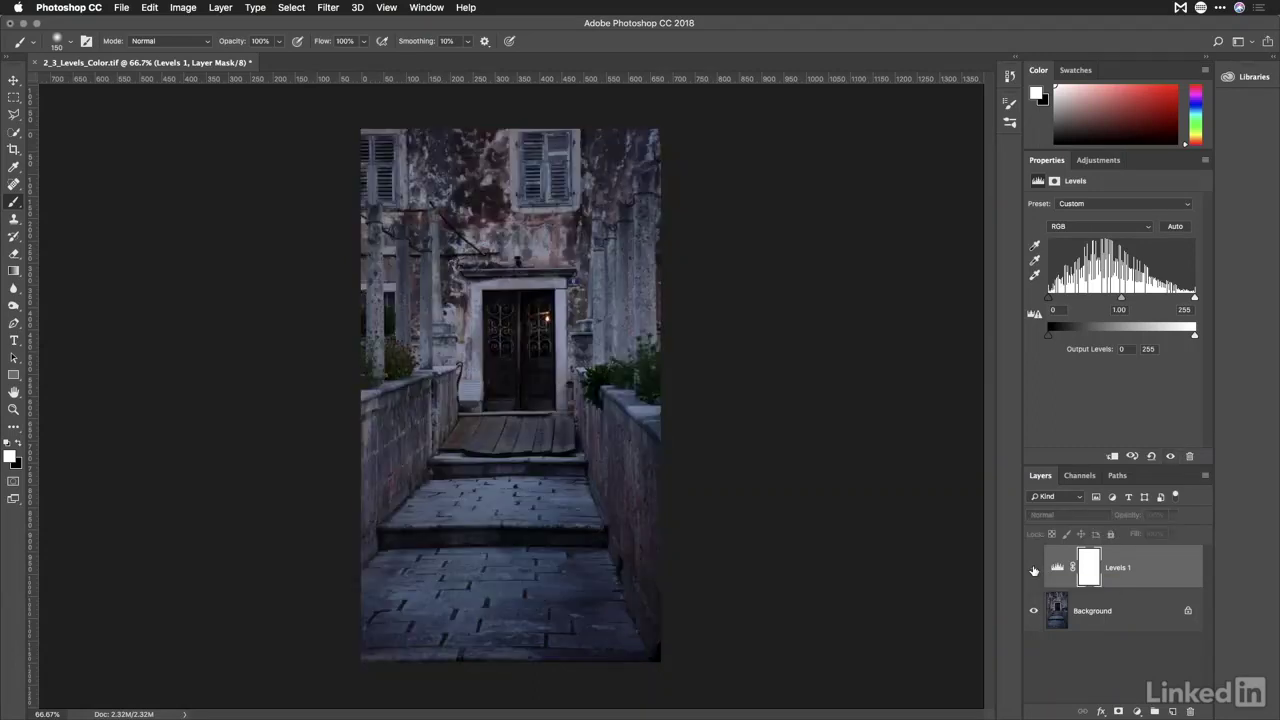
click(1034, 569)
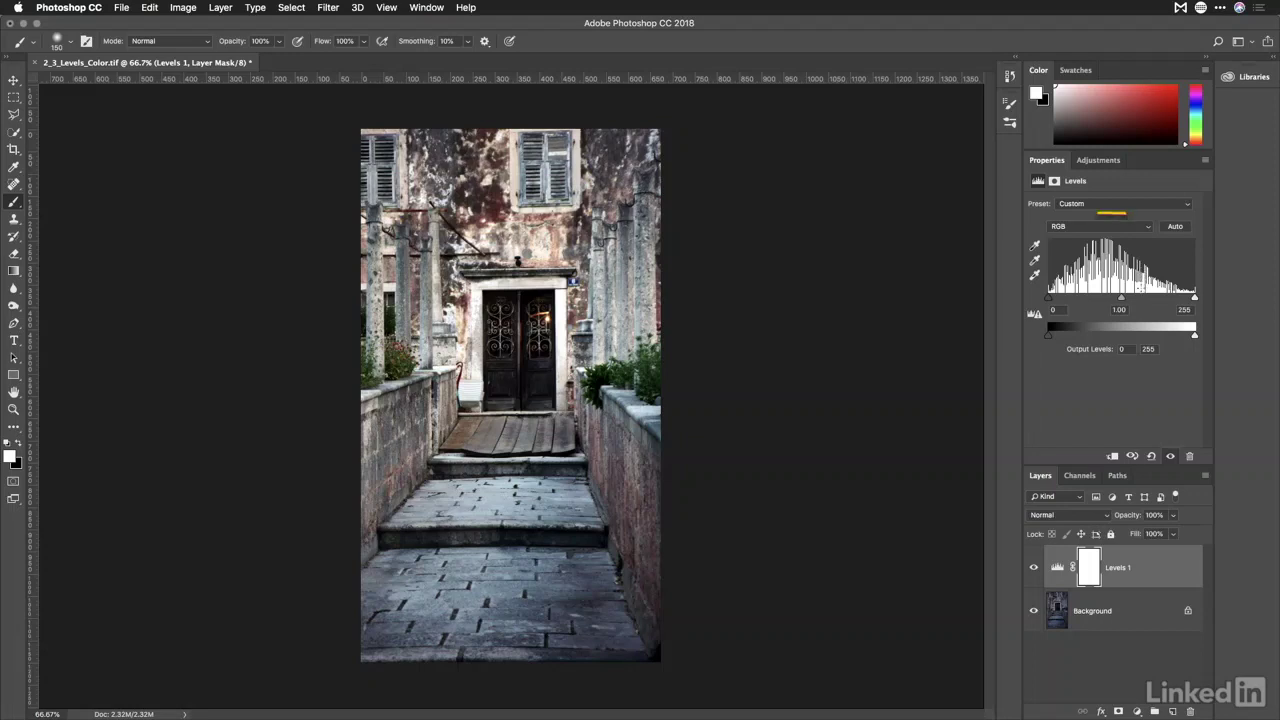
Inspect the Red, Green and Blue channel histograms of the doorway photo's Levels 1 adjustment.
click(1130, 226)
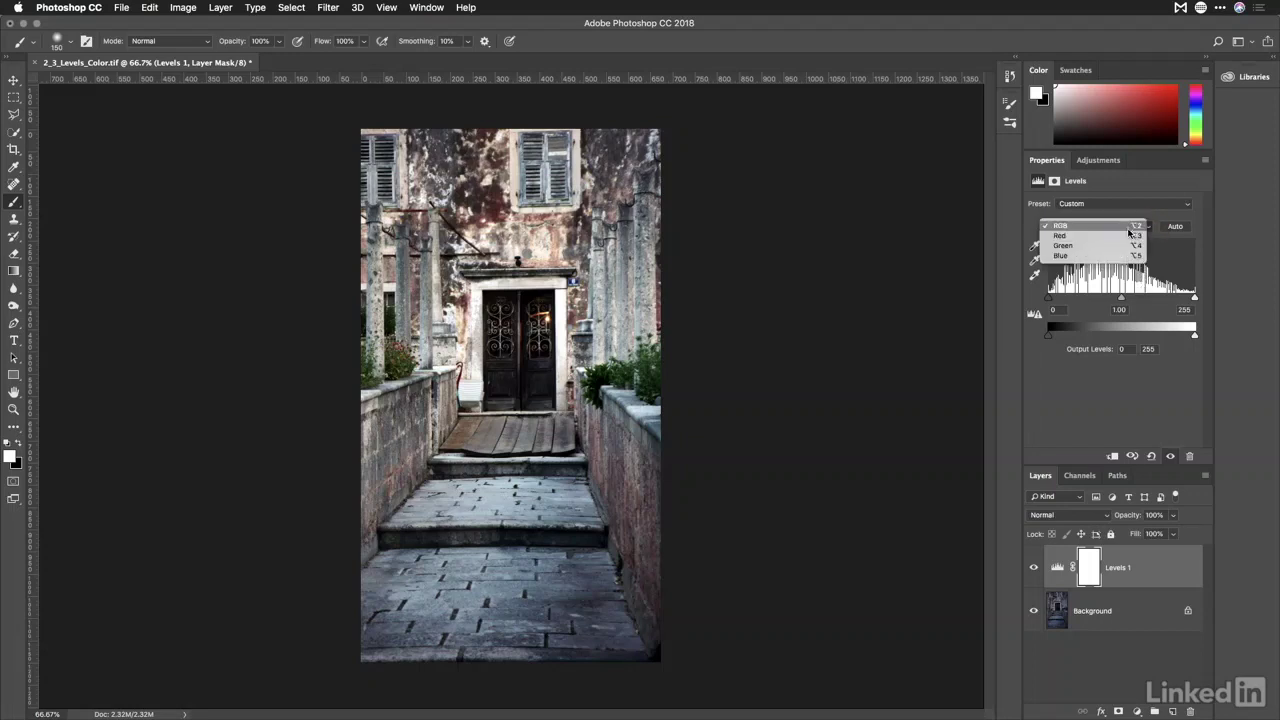
click(1130, 238)
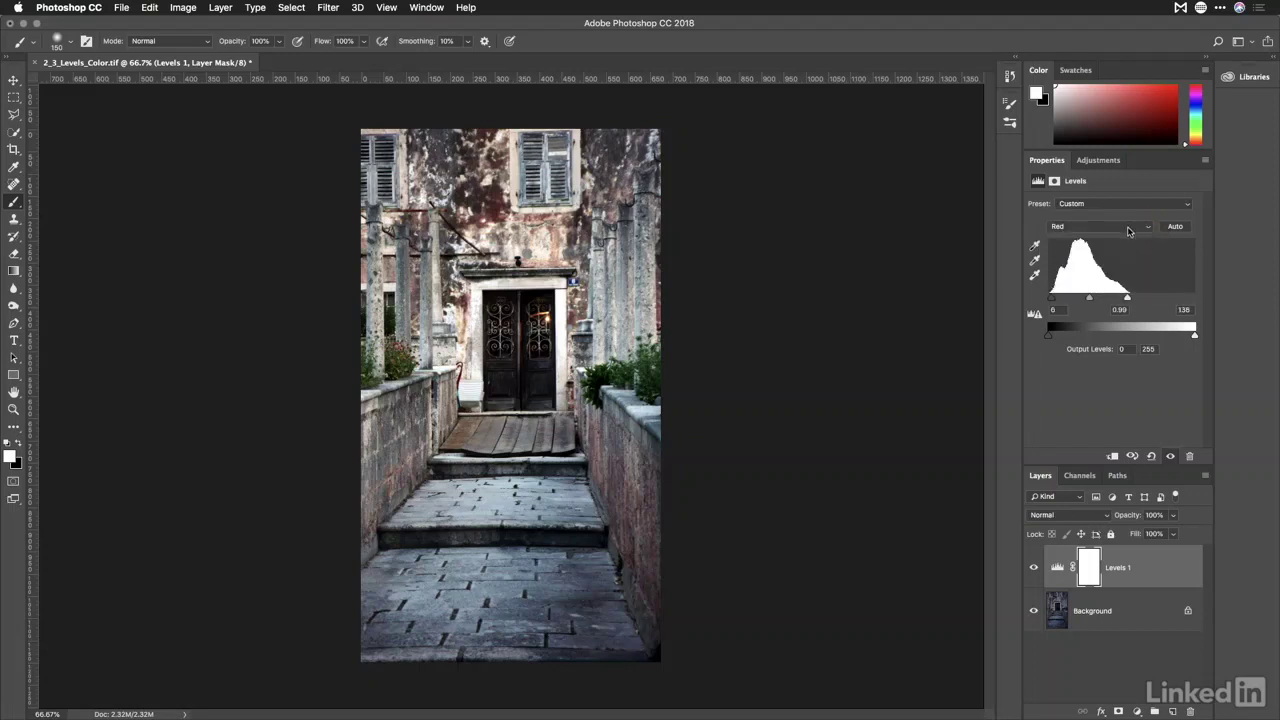
click(1129, 229)
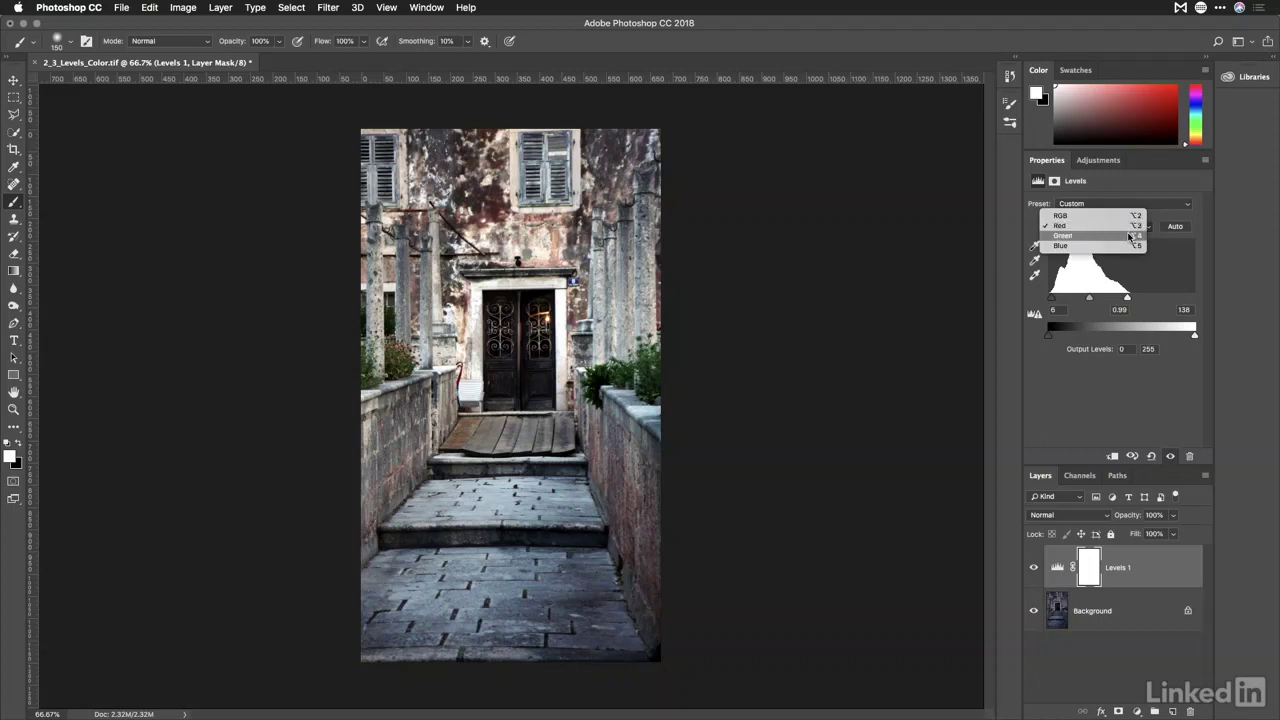
click(1129, 236)
click(1124, 236)
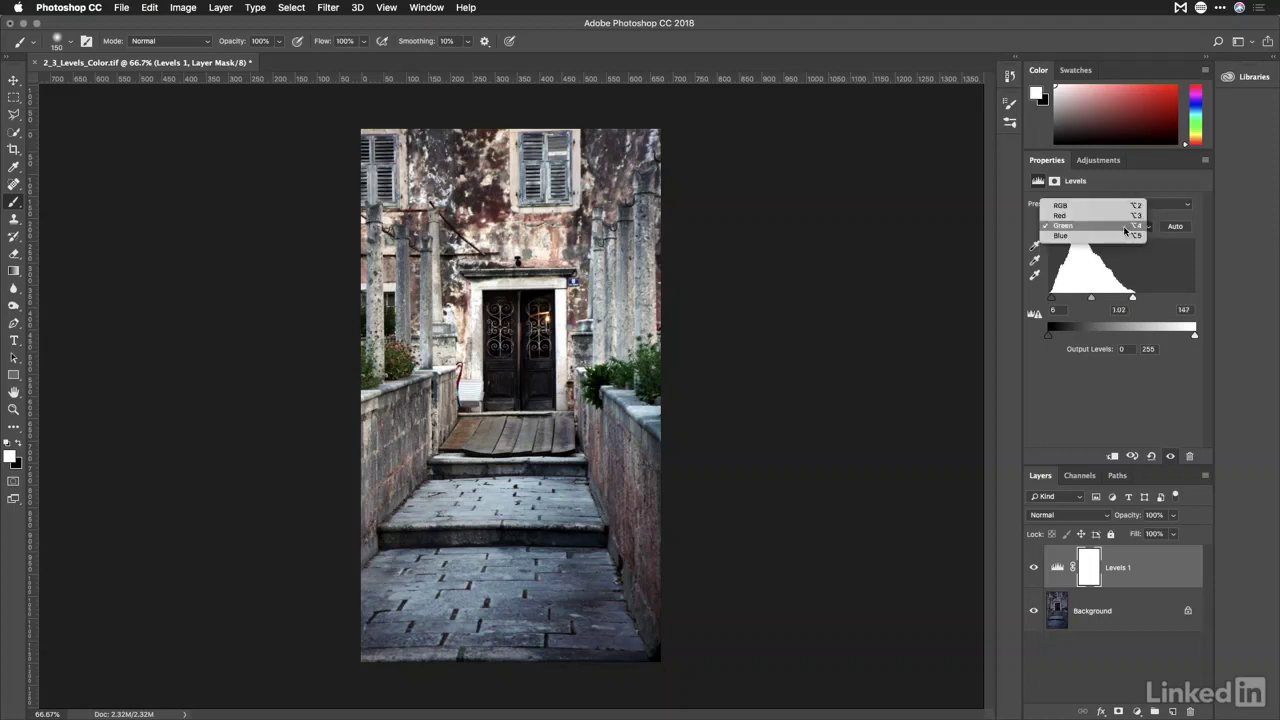
click(1124, 237)
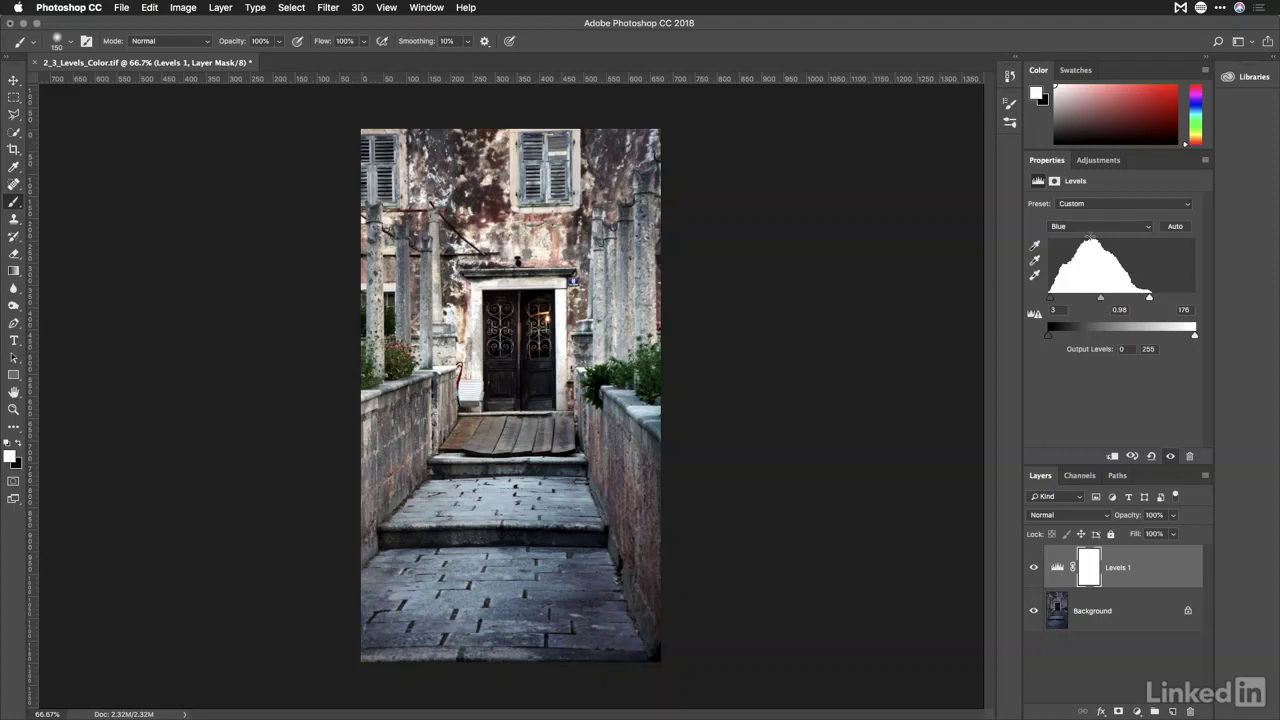
Review the Auto Color Correction Options of the doorway photo's Levels 1 layer and check its effect by toggling the layer's visibility.
alt+click(1175, 227)
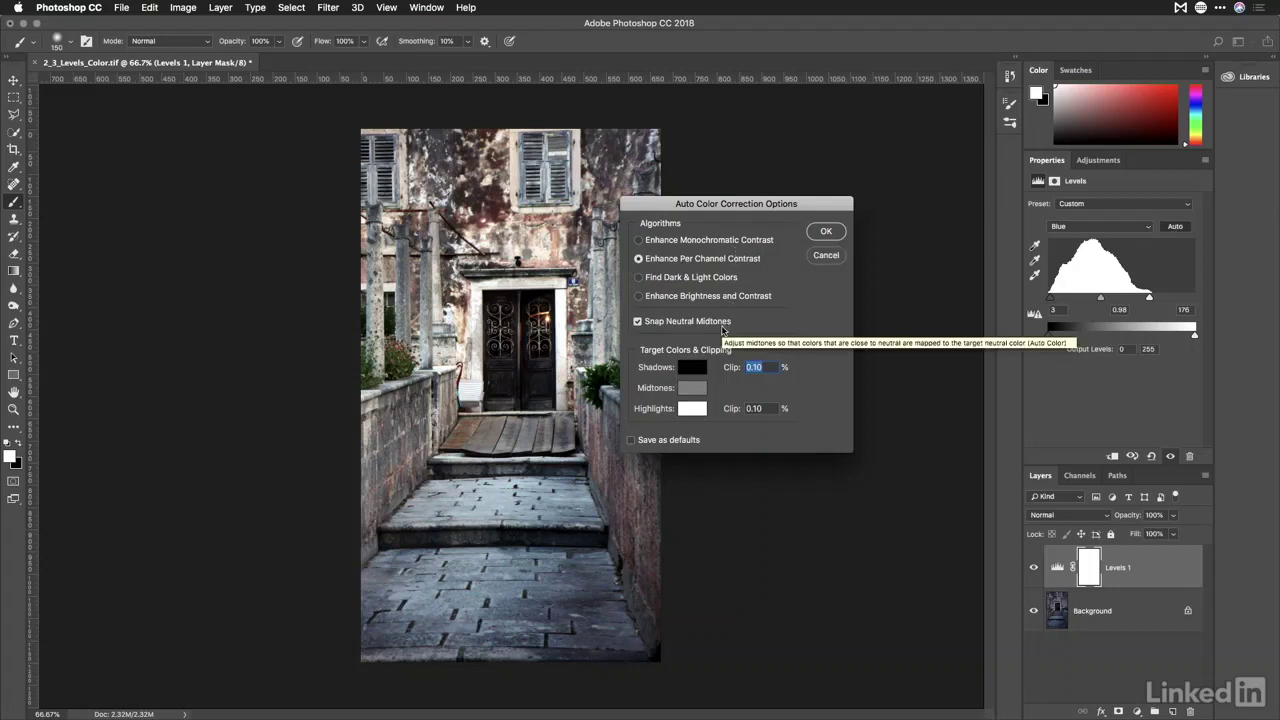
click(830, 232)
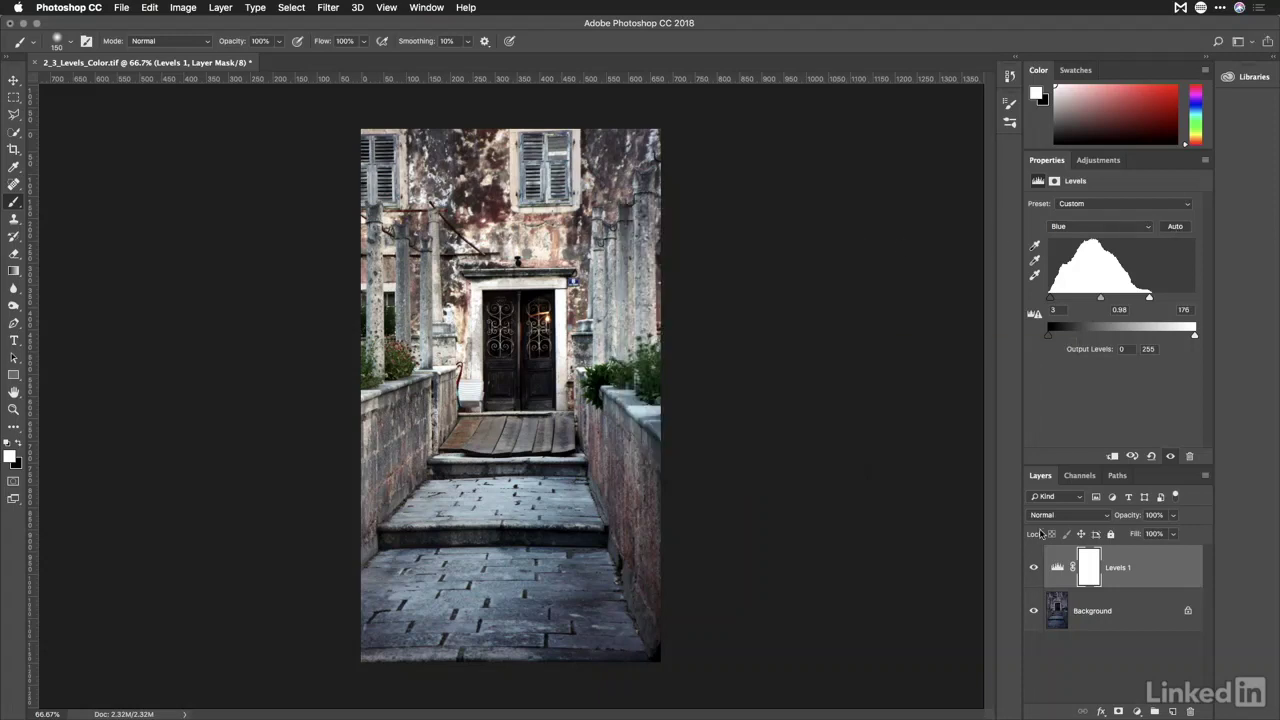
click(1032, 567)
click(1032, 569)
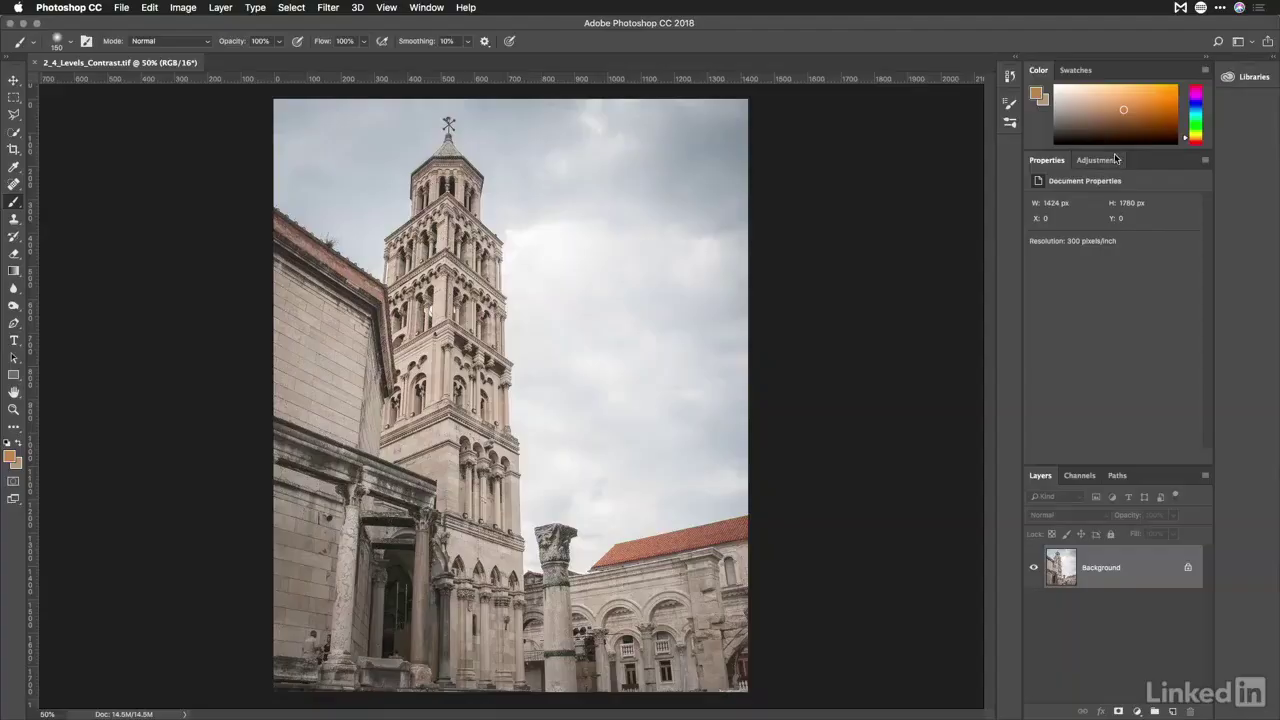
Add a Levels adjustment layer above the Background of the bell tower photo.
click(1107, 161)
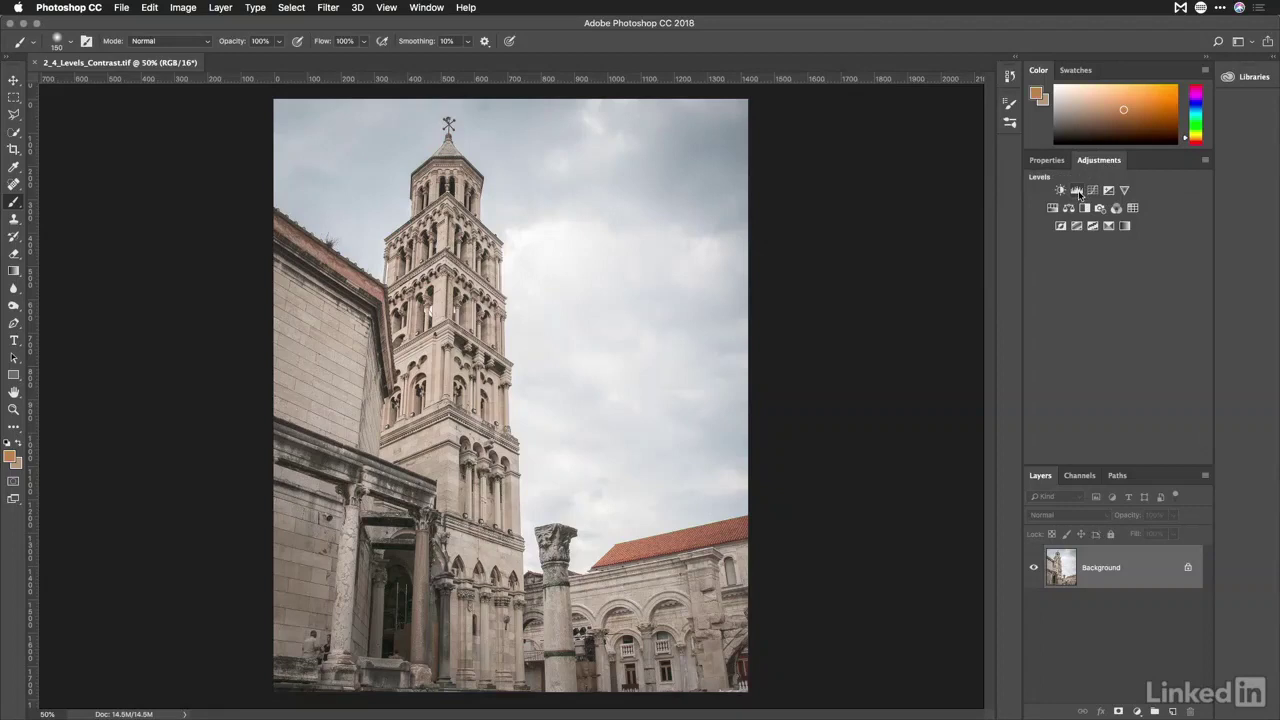
click(1077, 191)
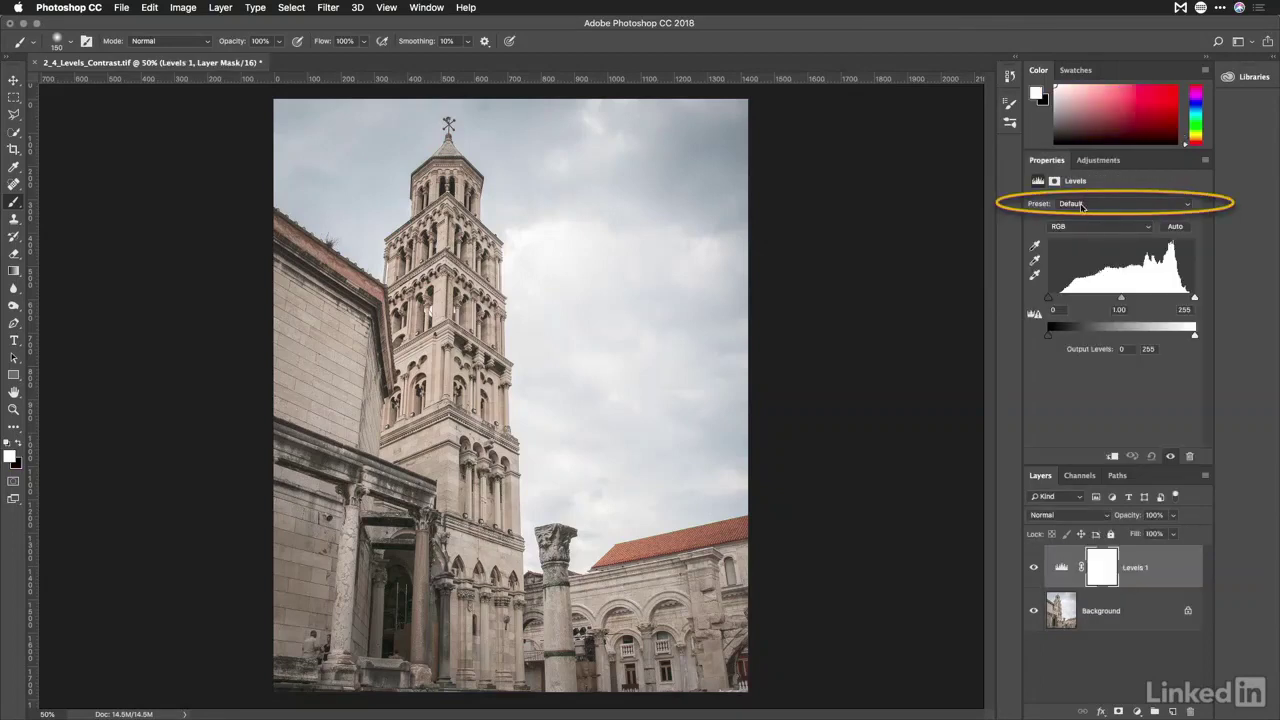
Try the Increase Contrast 1, Increase Contrast 3 and Midtones Darker Levels presets on the bell tower photo.
click(1081, 204)
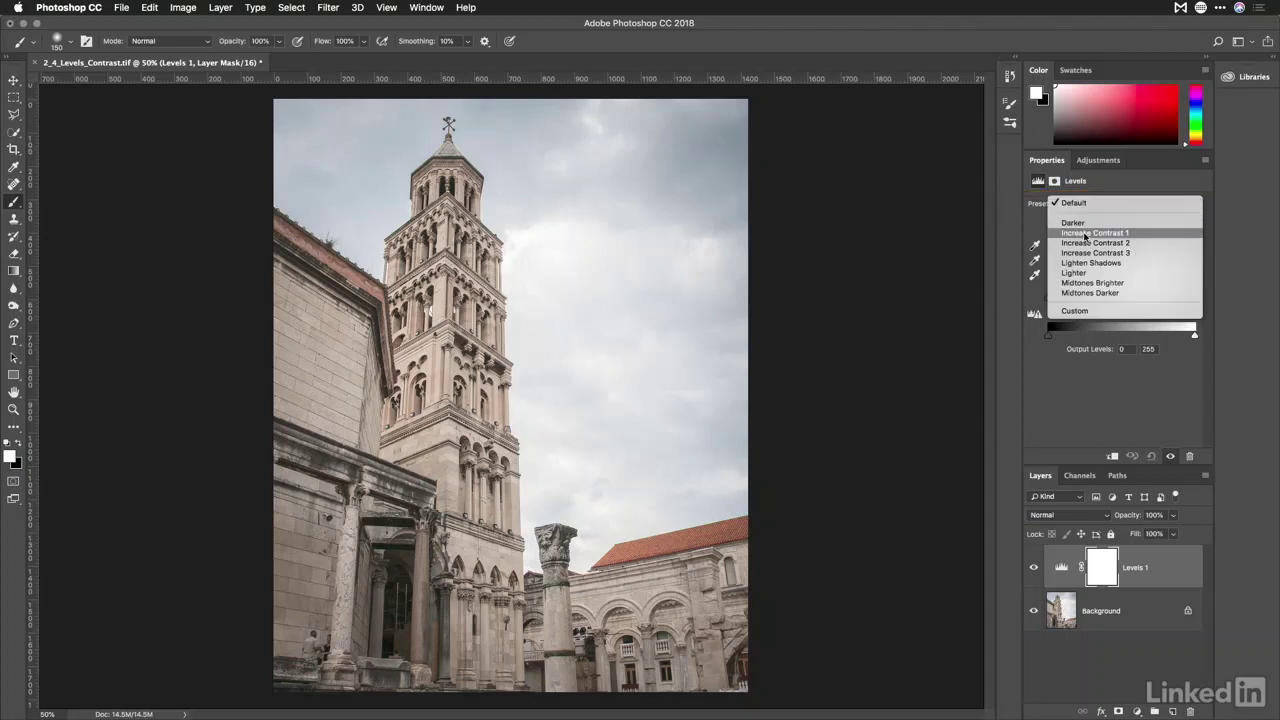
click(1085, 233)
click(1084, 209)
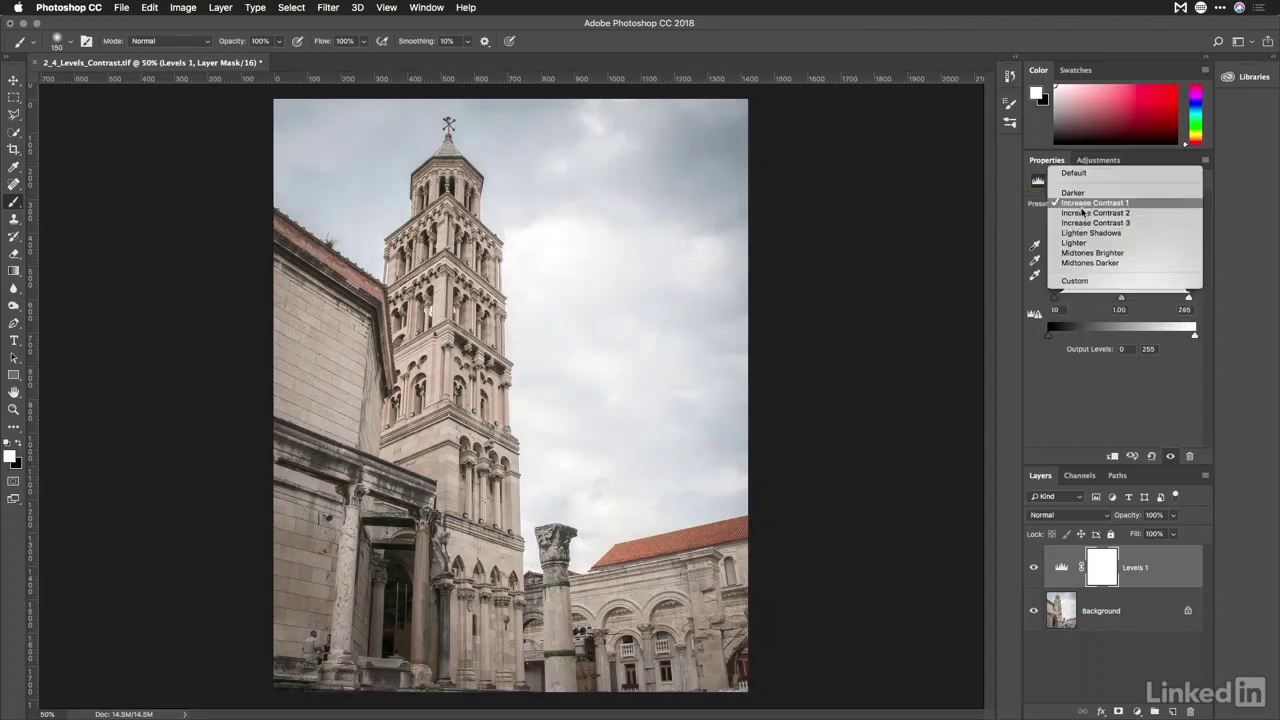
click(1082, 224)
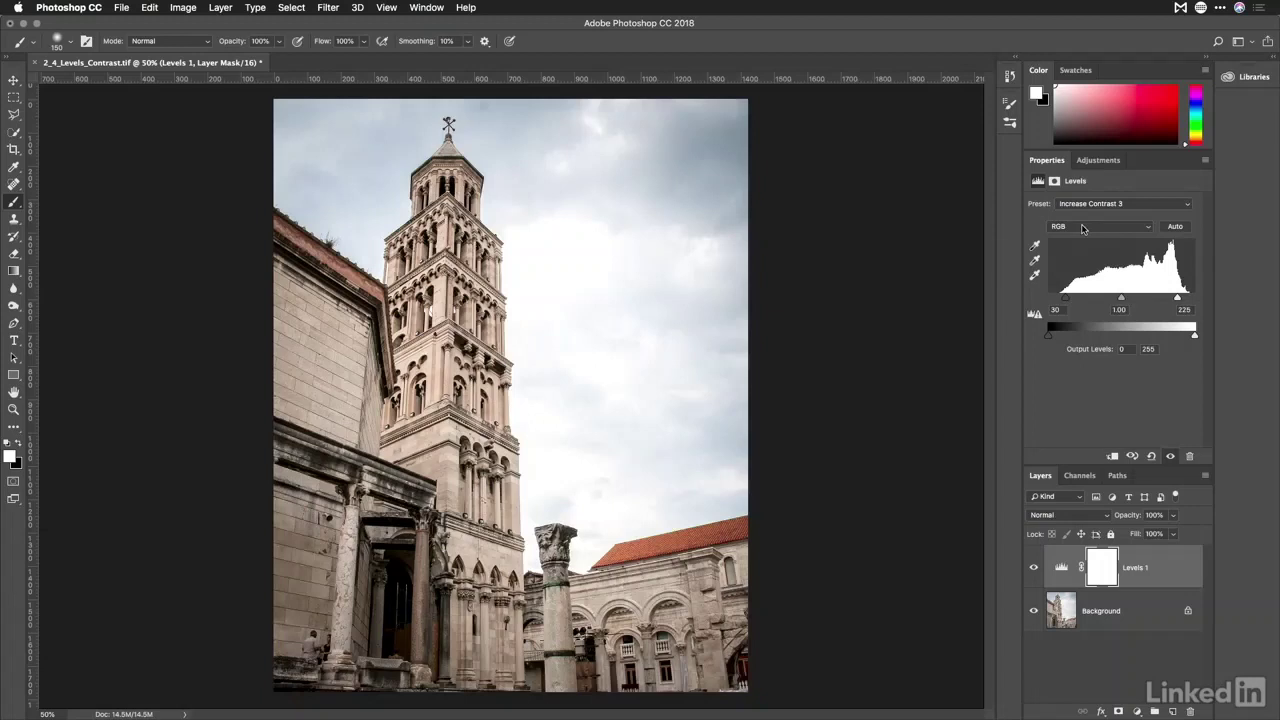
click(1084, 204)
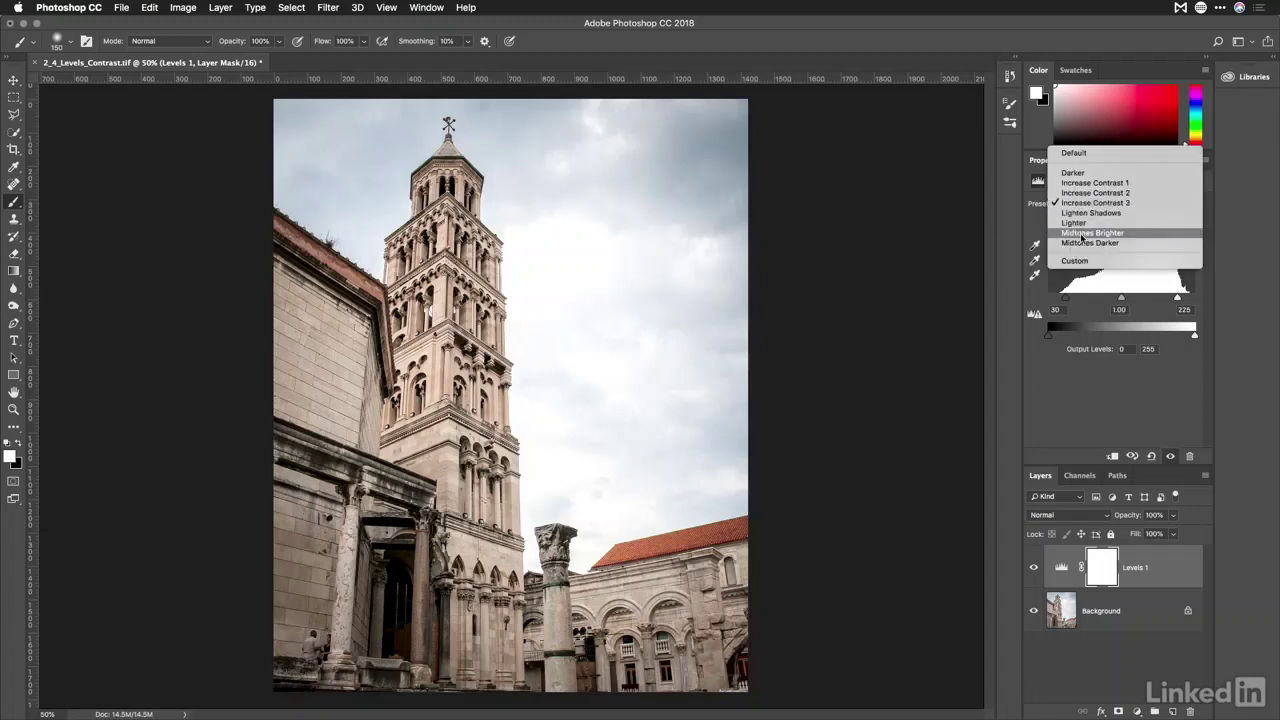
click(1082, 242)
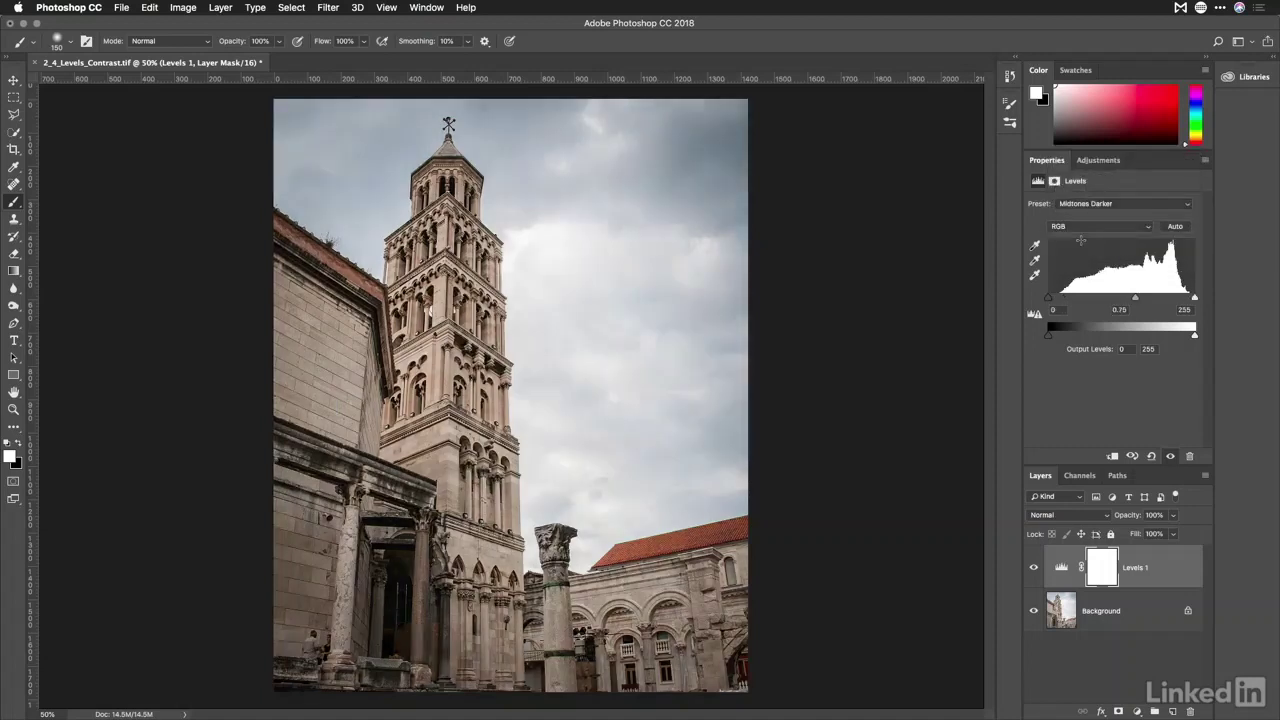
Compare the four auto correction algorithms on the bell tower photo and apply Enhance Brightness and Contrast.
alt+click(1175, 227)
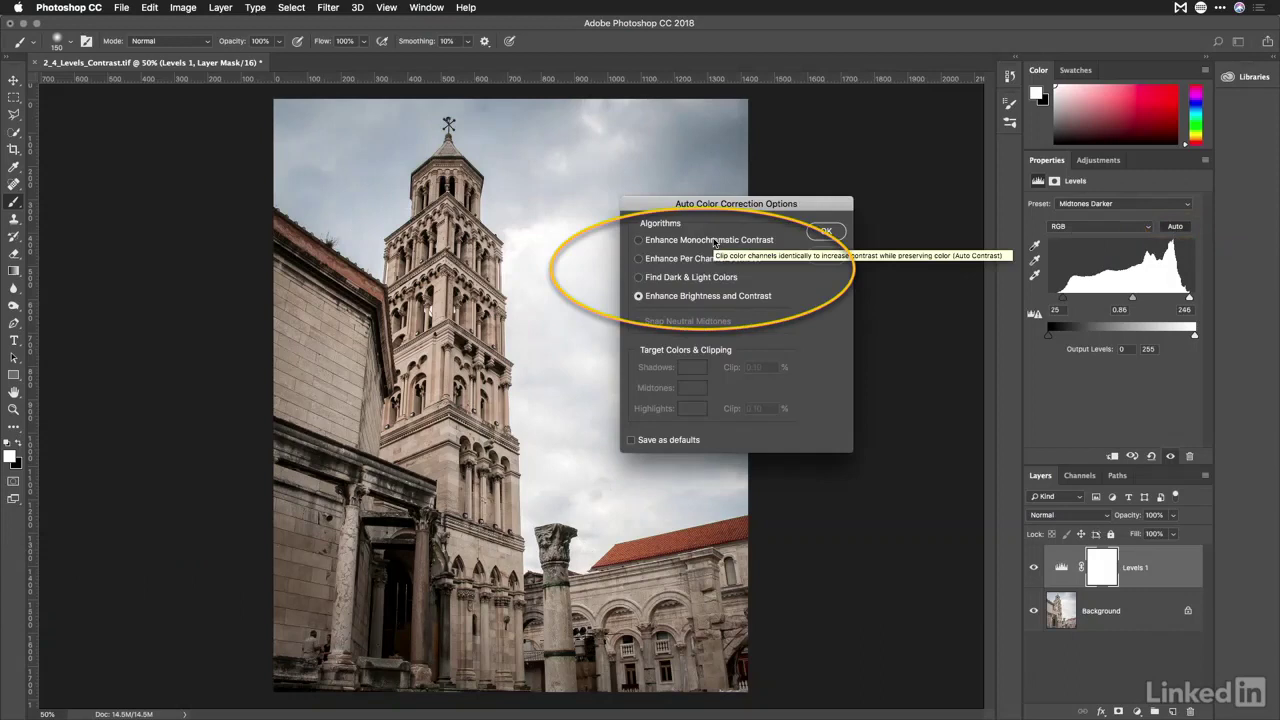
click(715, 241)
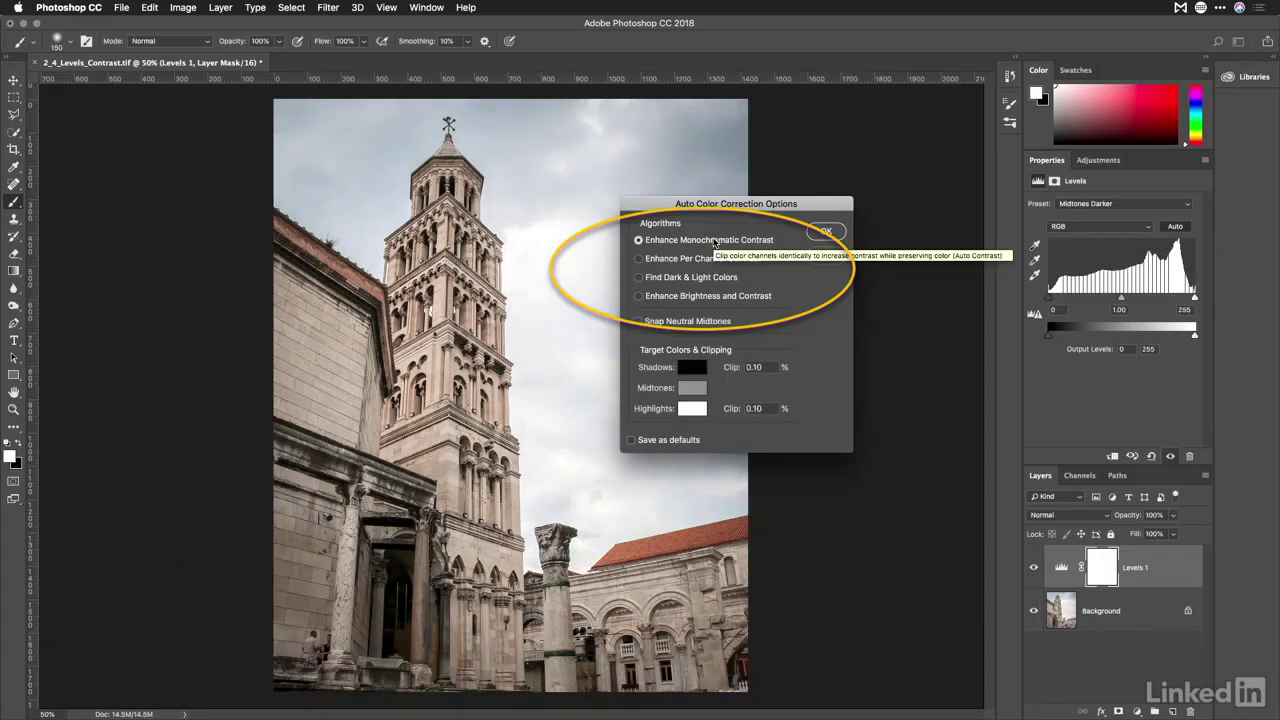
click(698, 262)
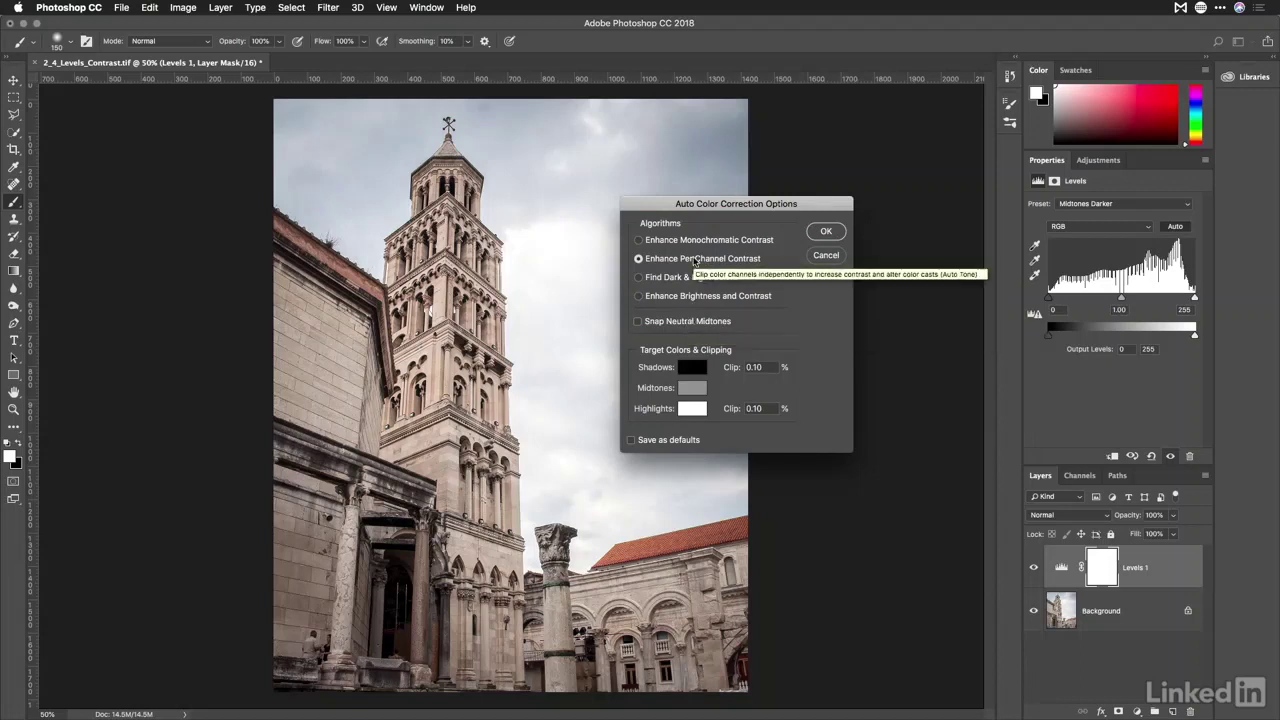
click(667, 280)
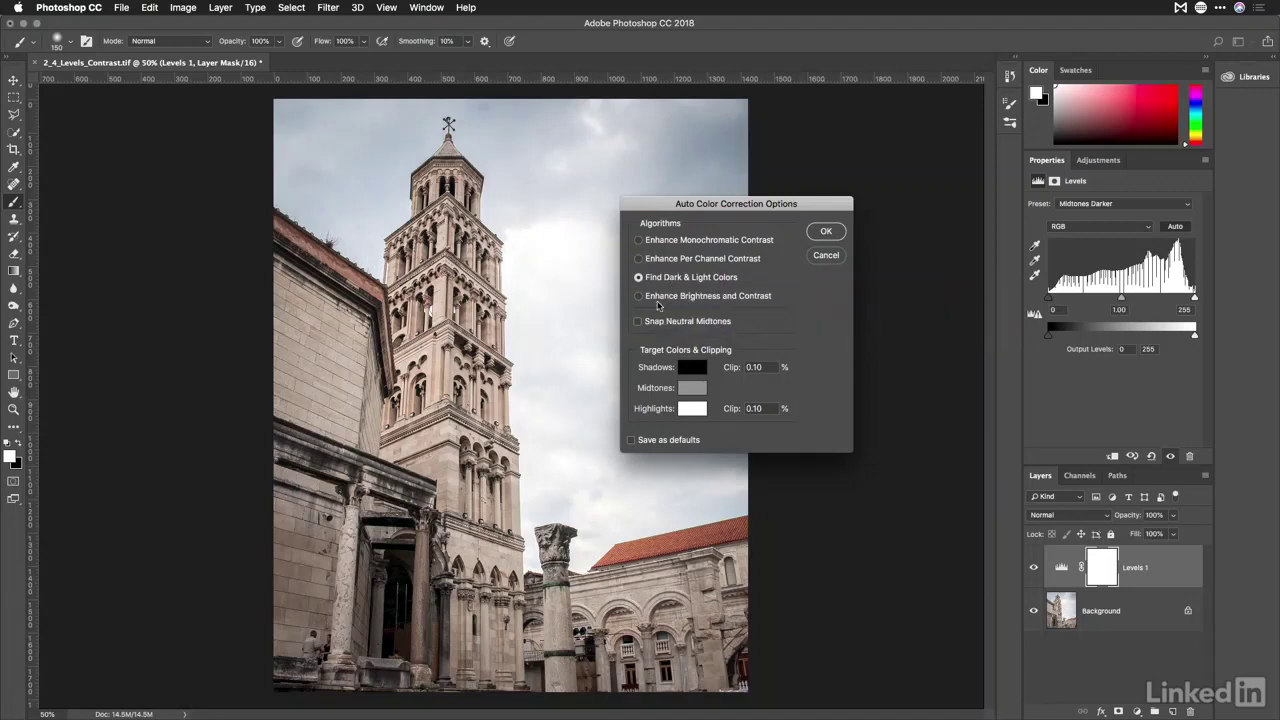
click(639, 297)
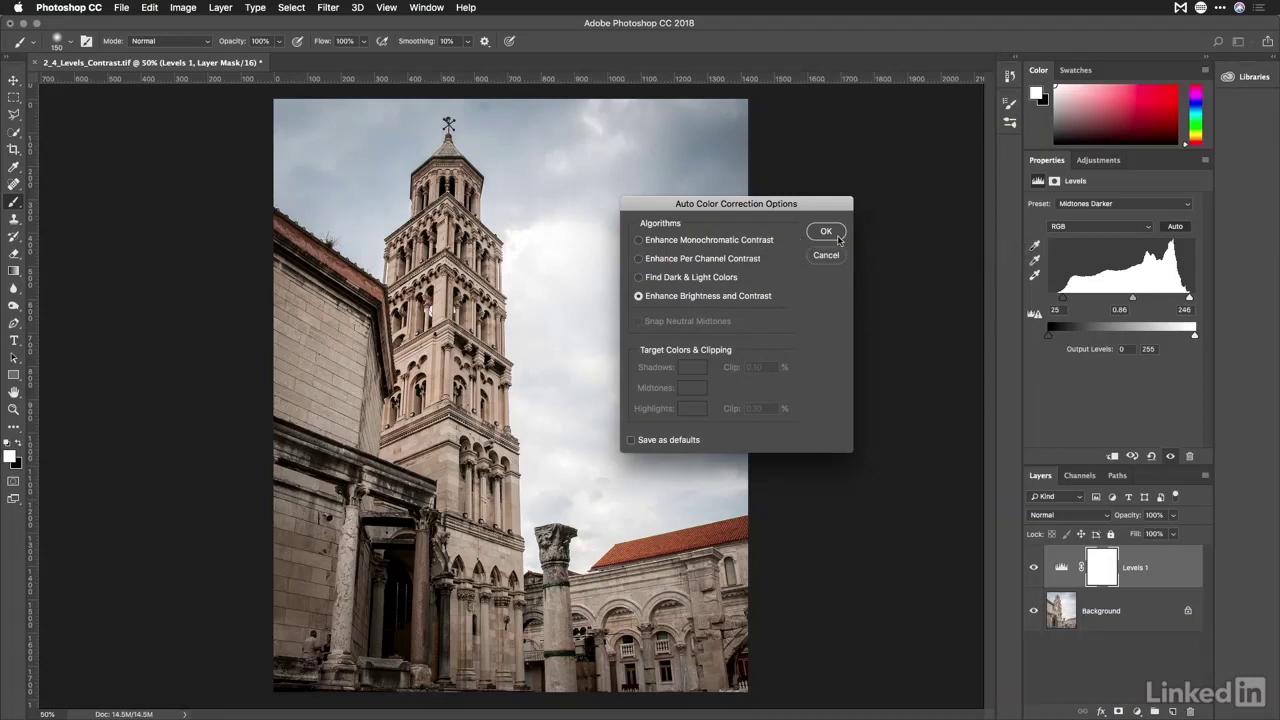
click(826, 232)
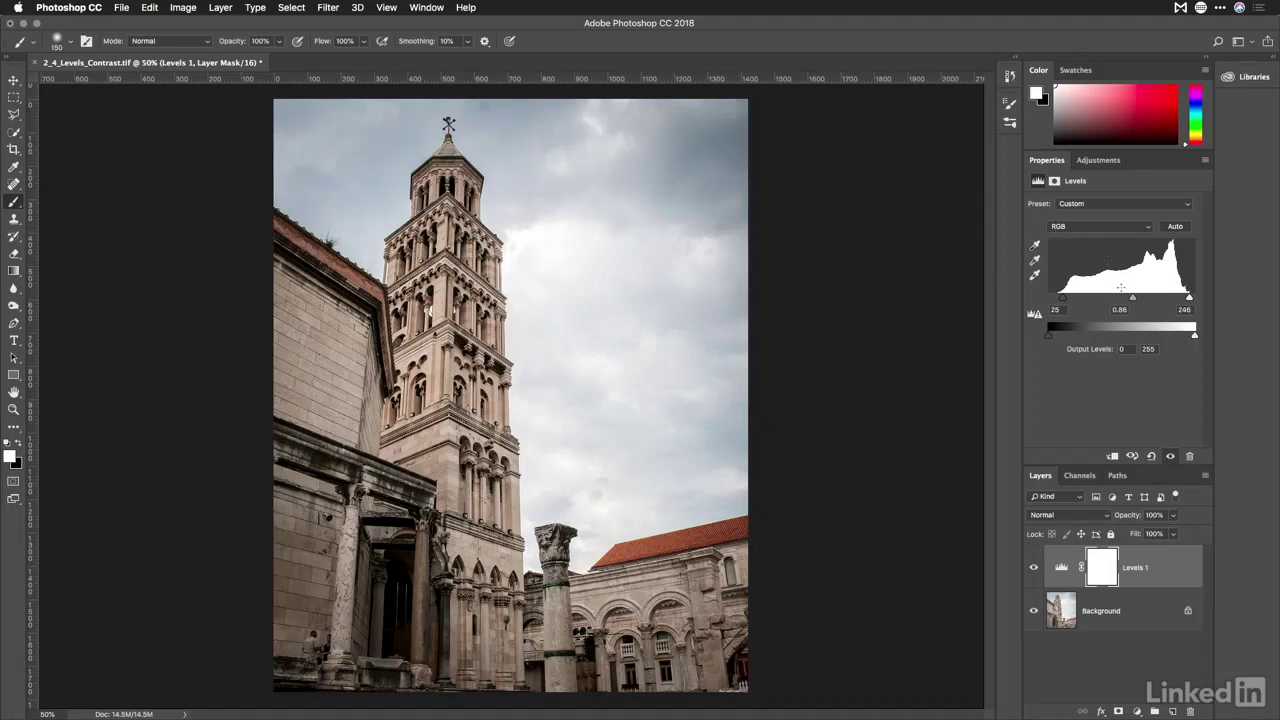
Set the bell tower photo's Levels midtone input to 0.80 and slightly lower the white output level.
mouse_move(1133, 299)
mouse_down()
mouse_move(1146, 304)
mouse_move(1136, 307)
mouse_up()
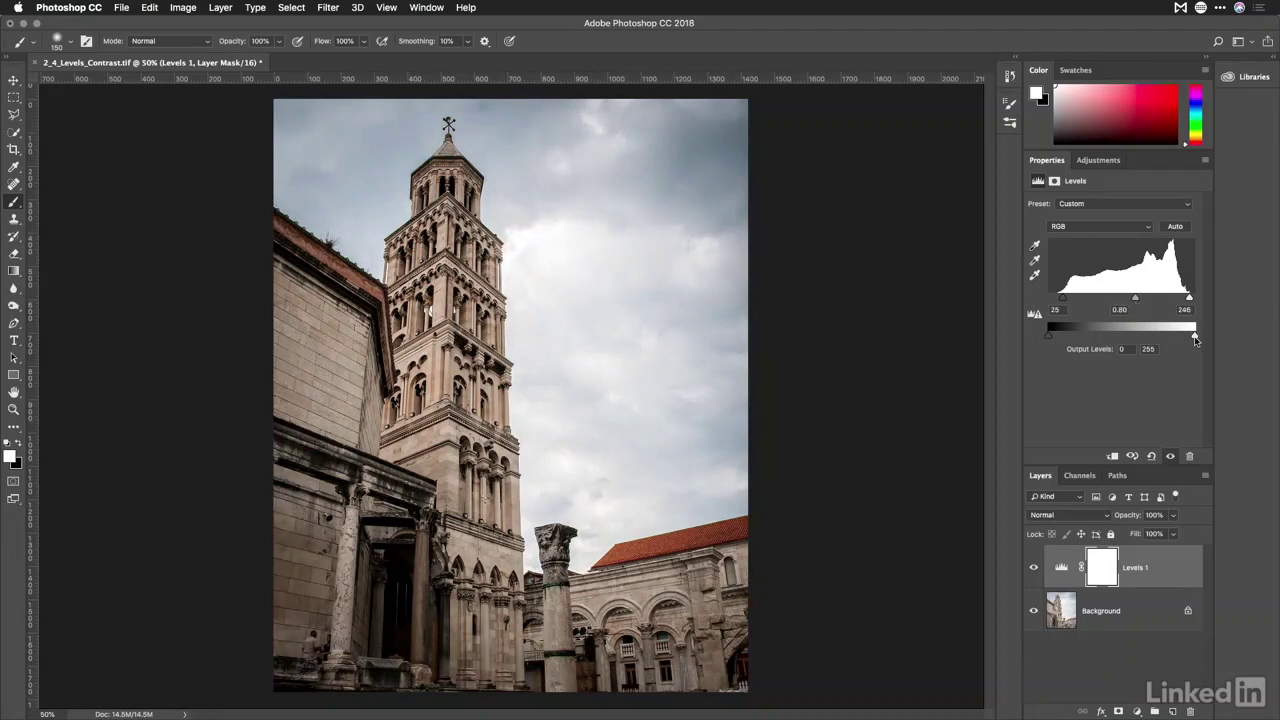
mouse_move(1194, 340)
mouse_down()
mouse_move(1157, 349)
mouse_move(1201, 355)
mouse_move(1182, 359)
mouse_up()
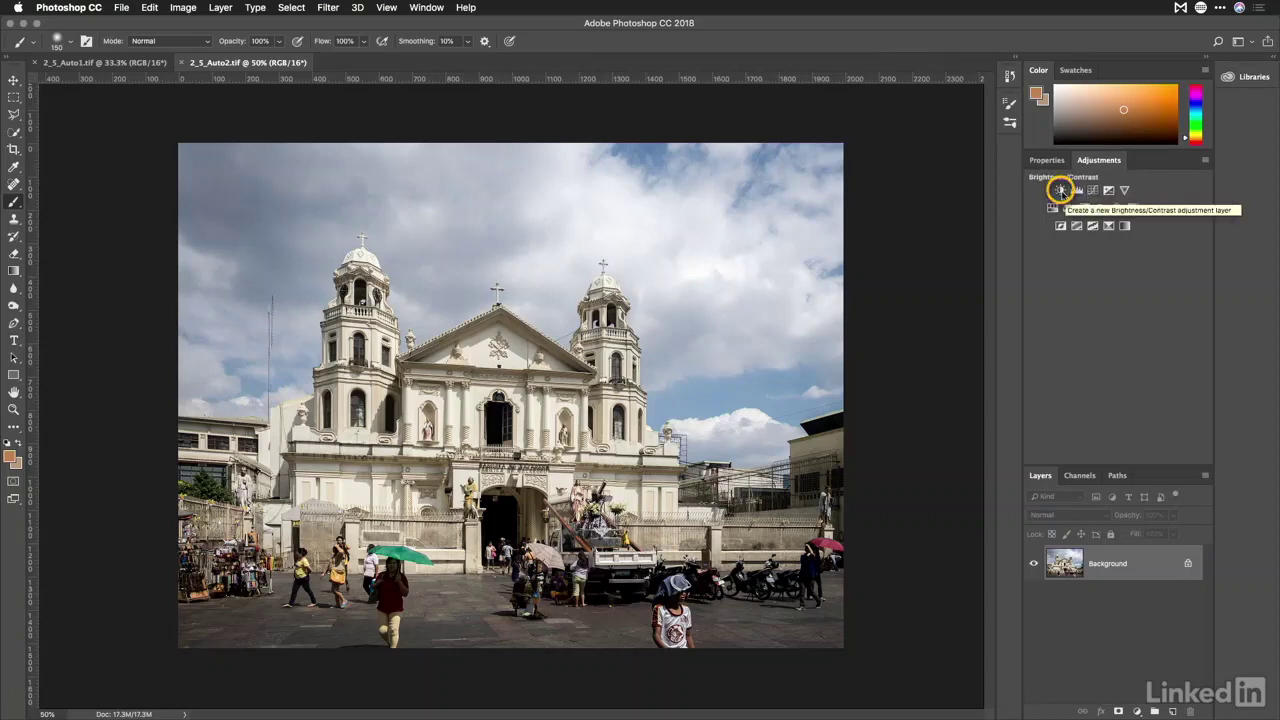
Add a Brightness/Contrast adjustment layer above the Background of the church photo and lower Brightness to -5.
click(1060, 190)
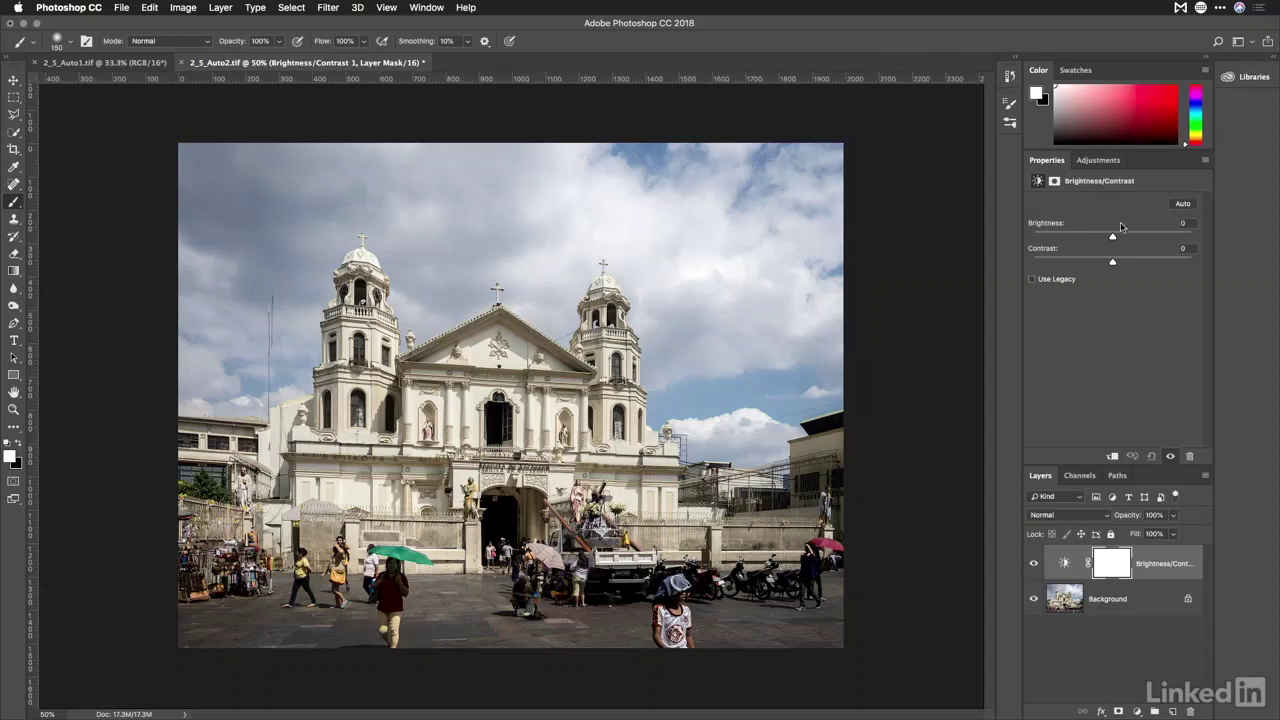
drag(1112, 238, 1109, 238)
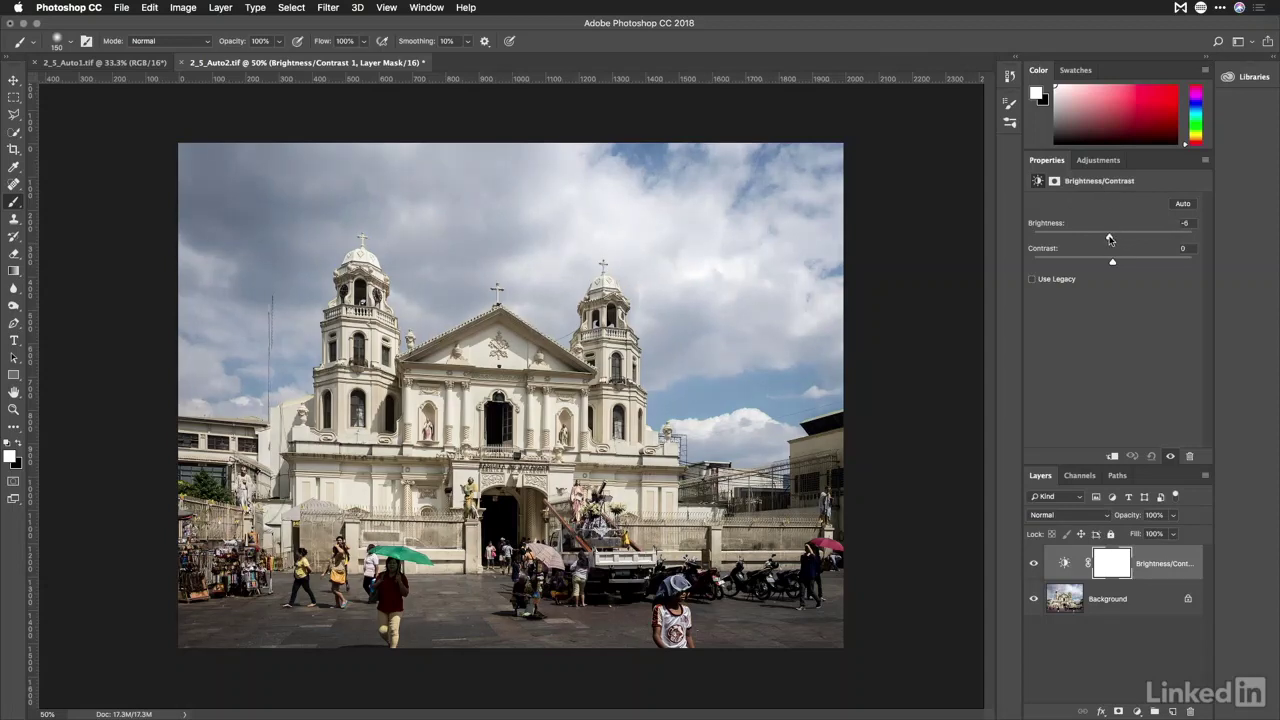
Try strong Brightness and Contrast changes on the church photo's adjustment layer, first with Use Legacy enabled and again with it disabled.
click(1066, 282)
drag(1109, 237, 1155, 238)
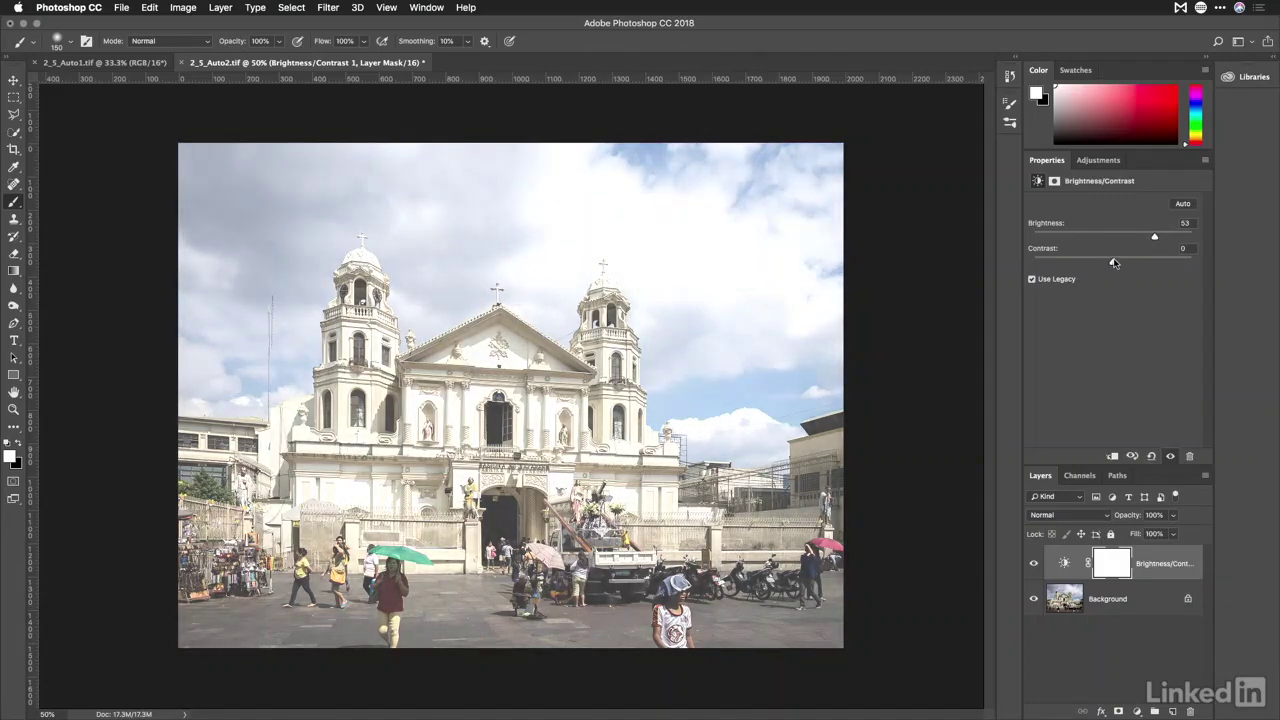
mouse_move(1115, 264)
mouse_down()
mouse_move(1148, 264)
mouse_move(1074, 273)
mouse_move(1150, 280)
mouse_move(1121, 240)
mouse_move(1100, 246)
mouse_move(1142, 256)
mouse_move(1098, 256)
mouse_up()
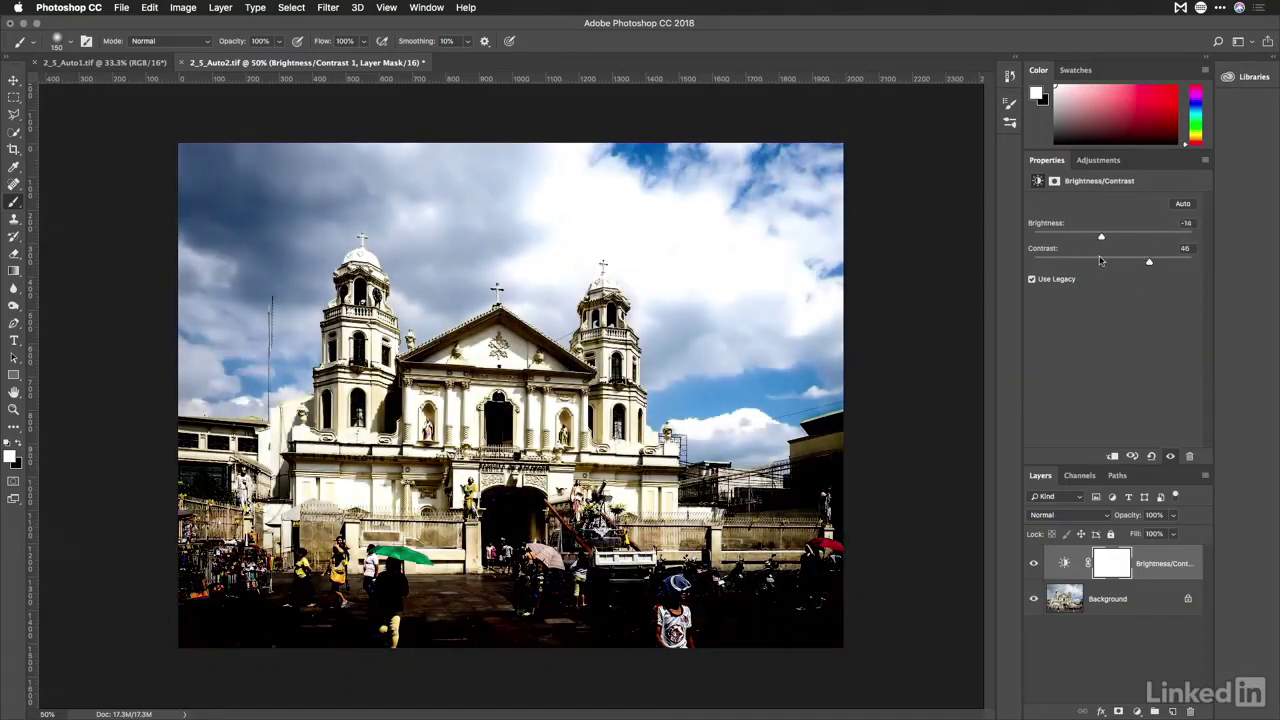
click(1060, 280)
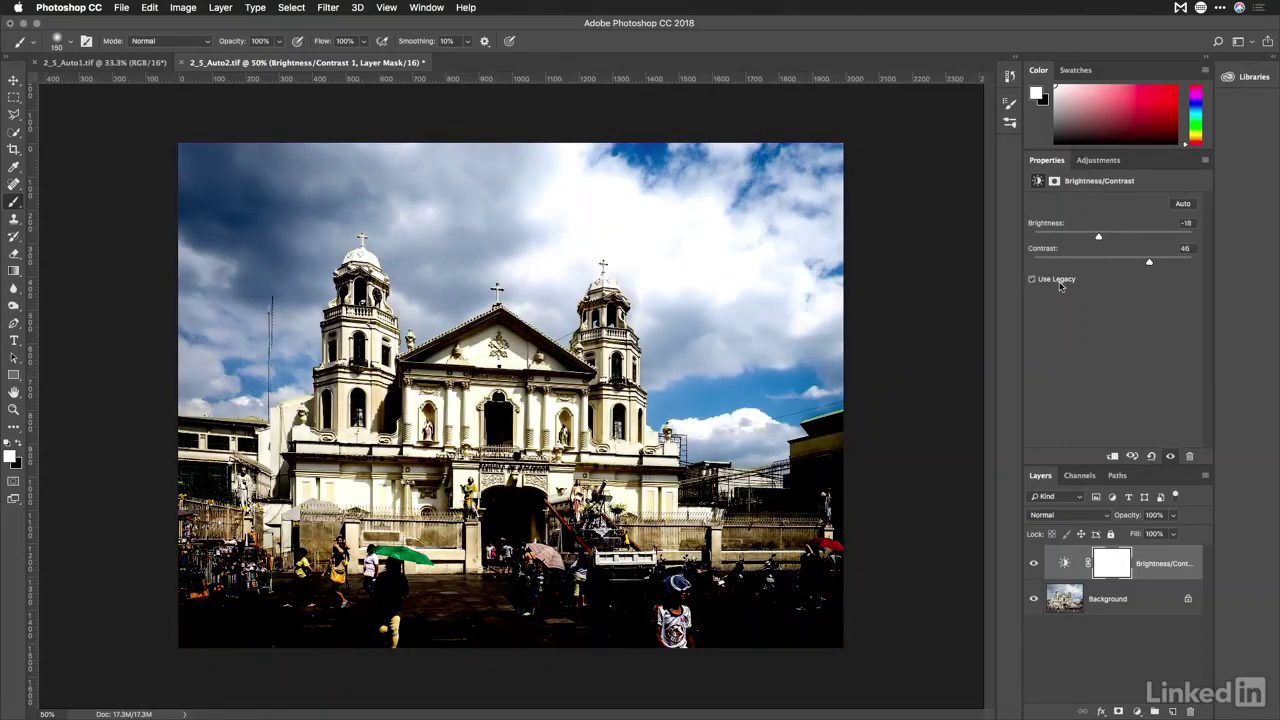
drag(1115, 243, 1144, 266)
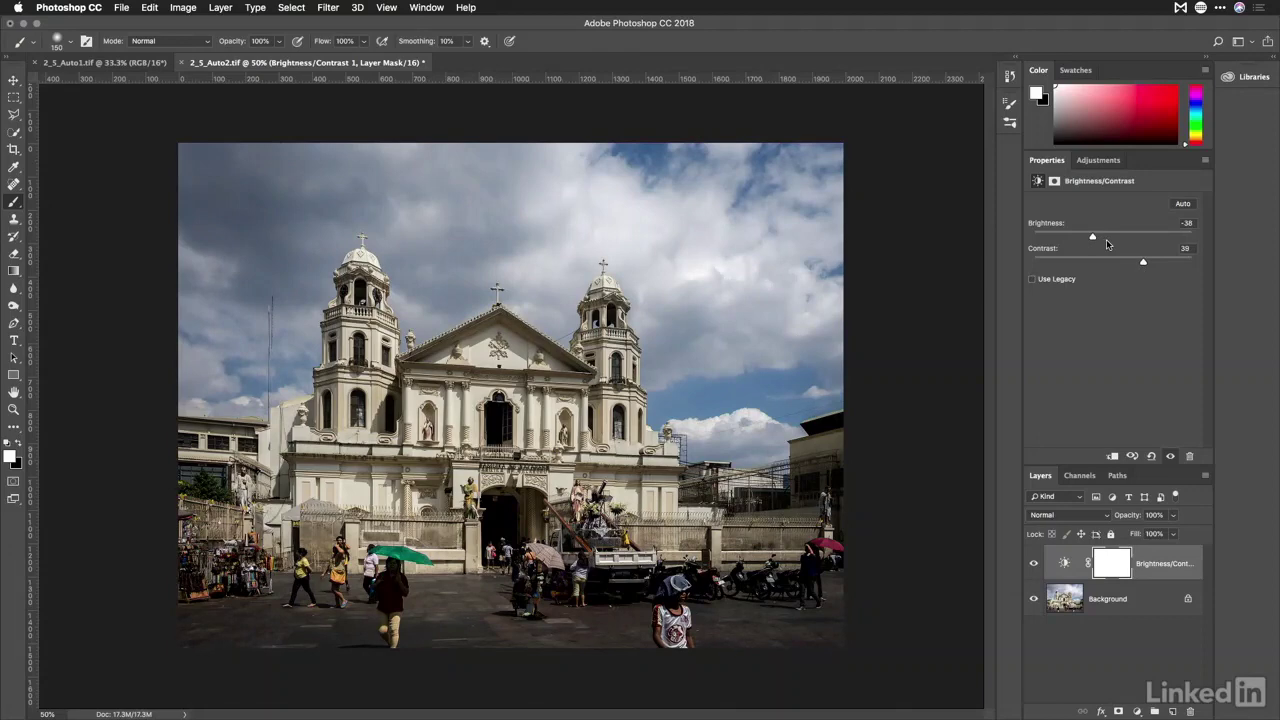
Apply the automatic brightness and contrast correction to the church photo's adjustment layer and lower its Contrast to -11.
click(1185, 205)
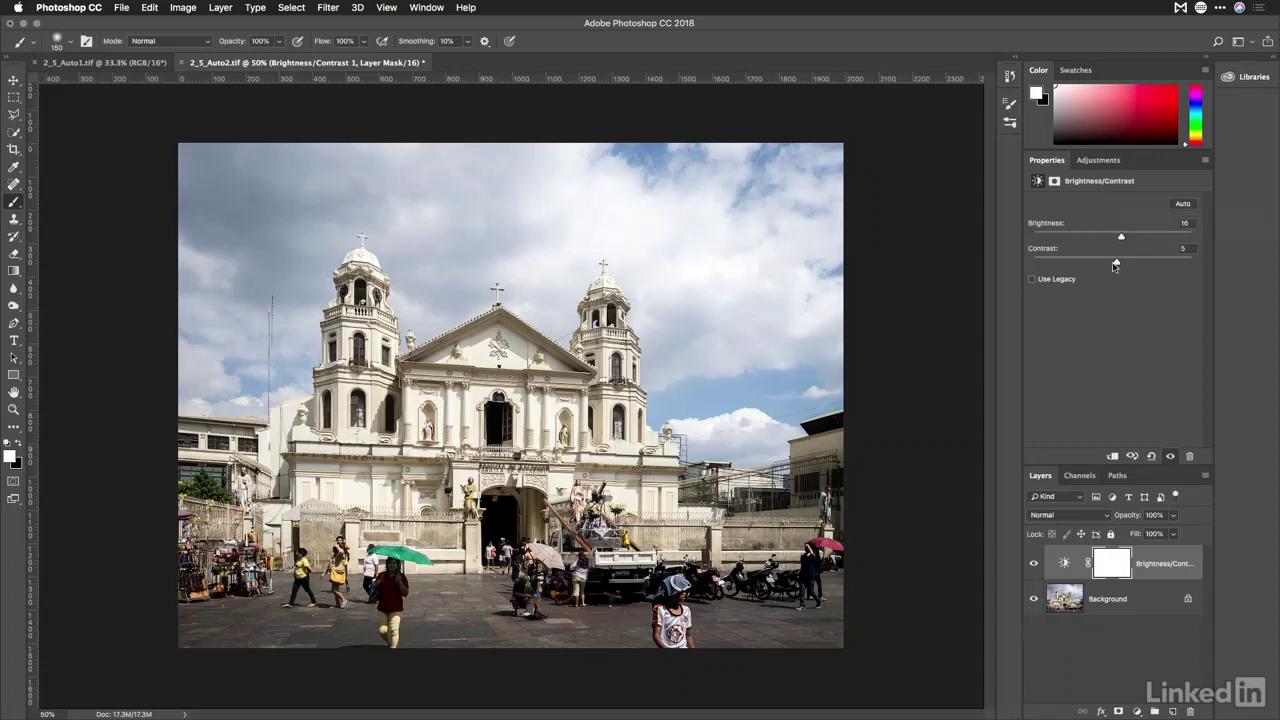
drag(1115, 265, 1096, 268)
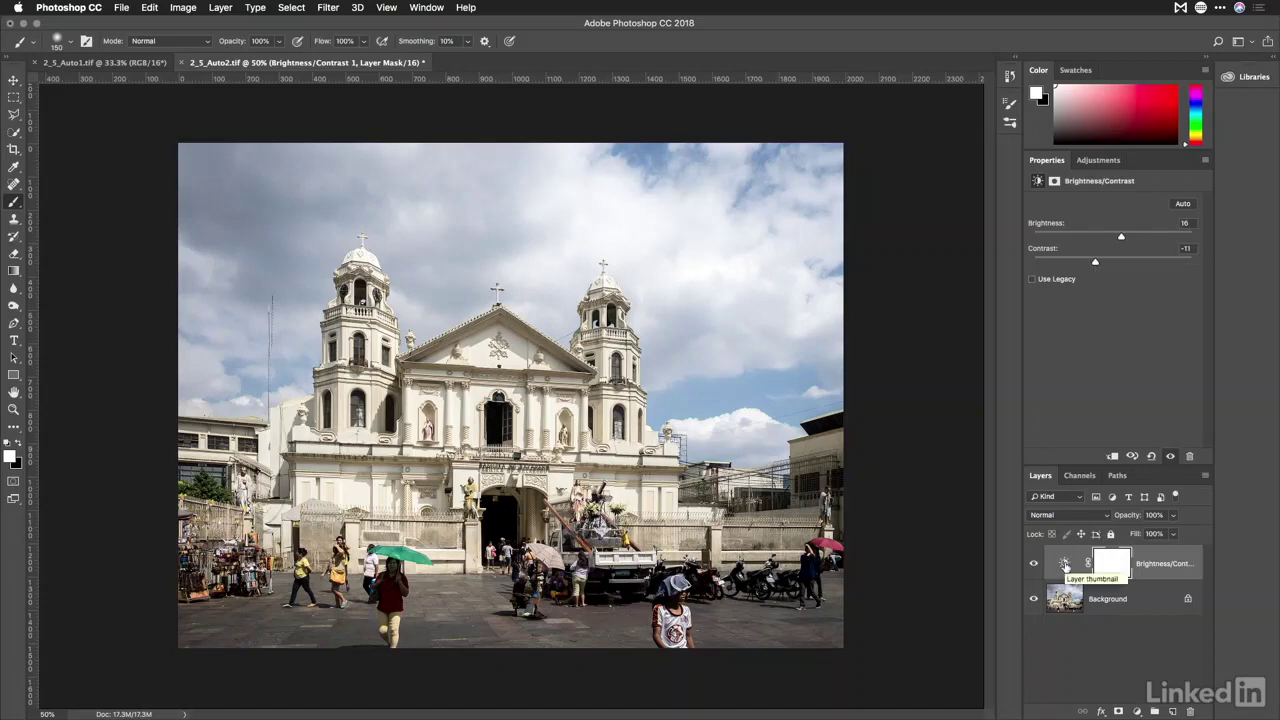
Copy the church photo's Brightness/Contrast layer onto the bell tower photo and compare that photo with and without it.
drag(1065, 566, 521, 341)
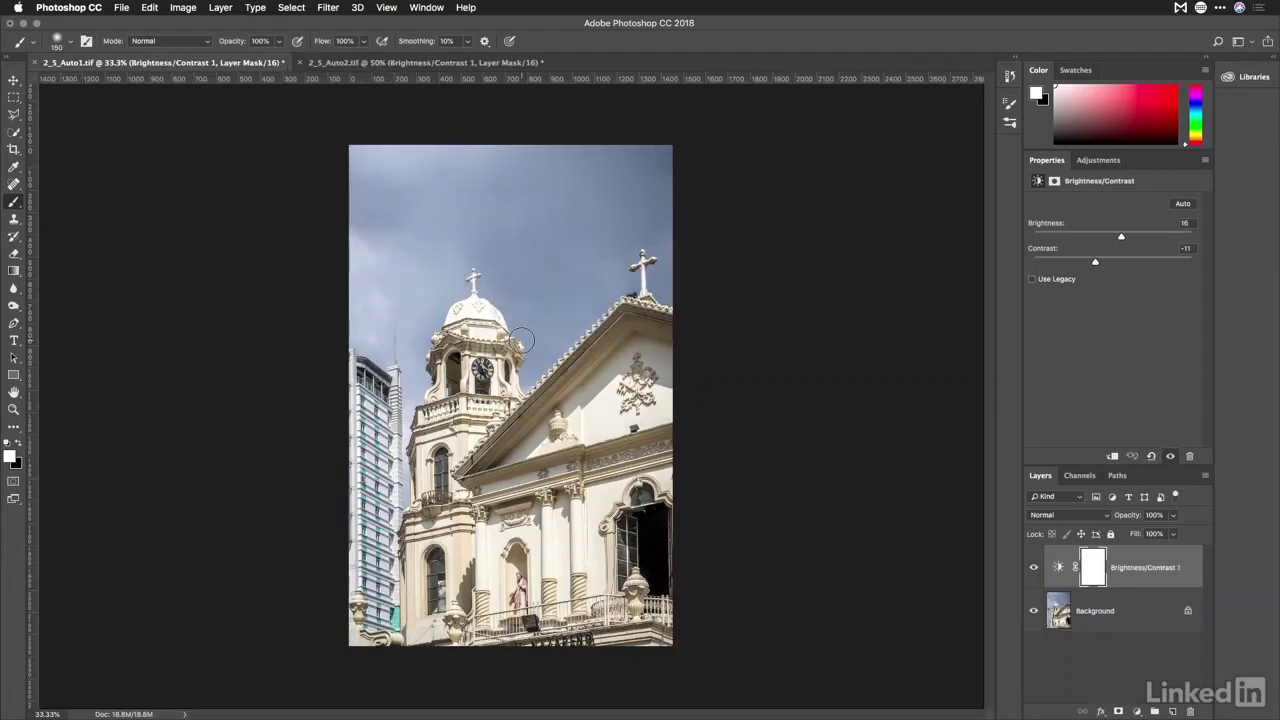
click(1034, 567)
click(1035, 568)
Try Brightness 8 and Contrast 25 on the bell tower photo, and apply the automatic correction to both photos' Brightness/Contrast layers.
drag(1095, 262, 1134, 266)
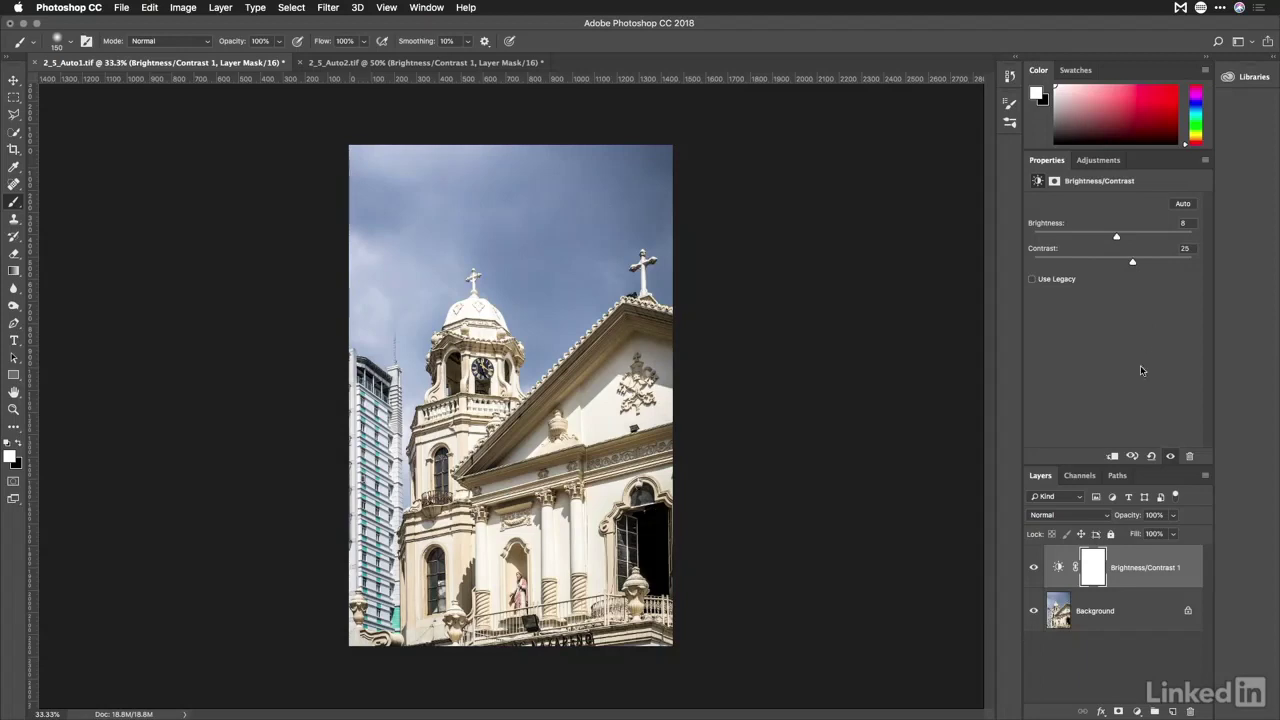
click(1183, 205)
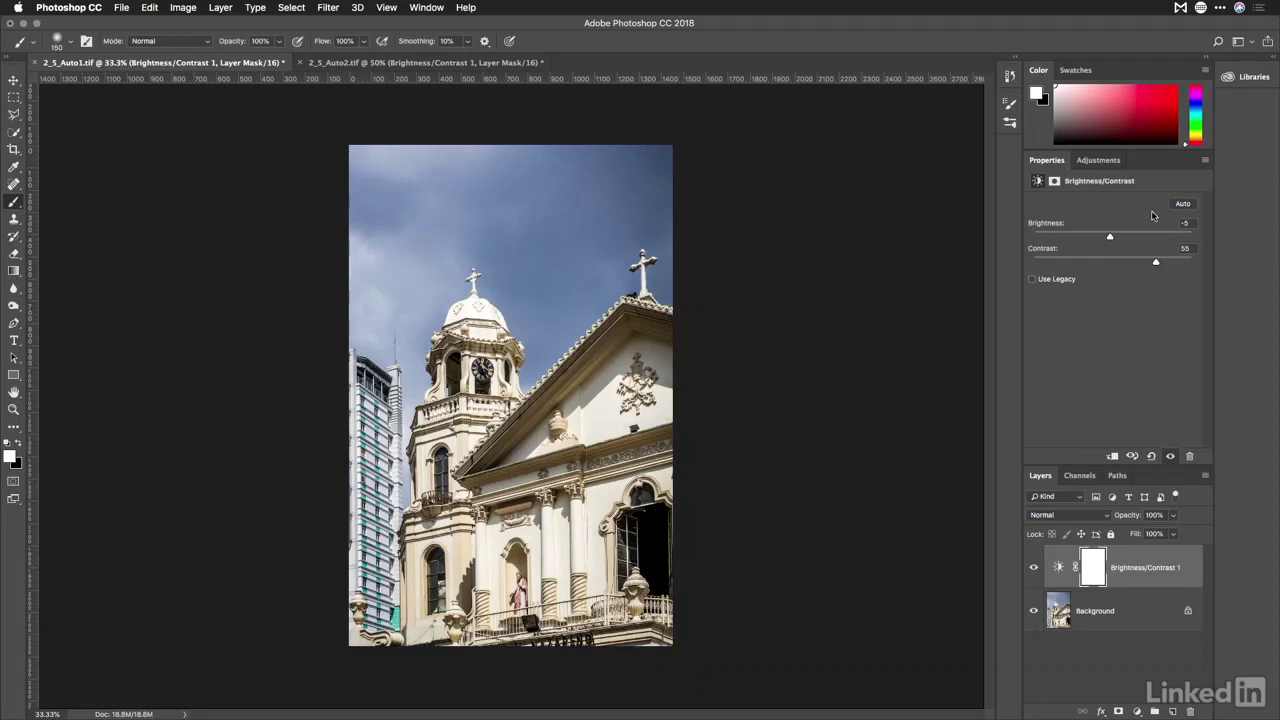
click(481, 64)
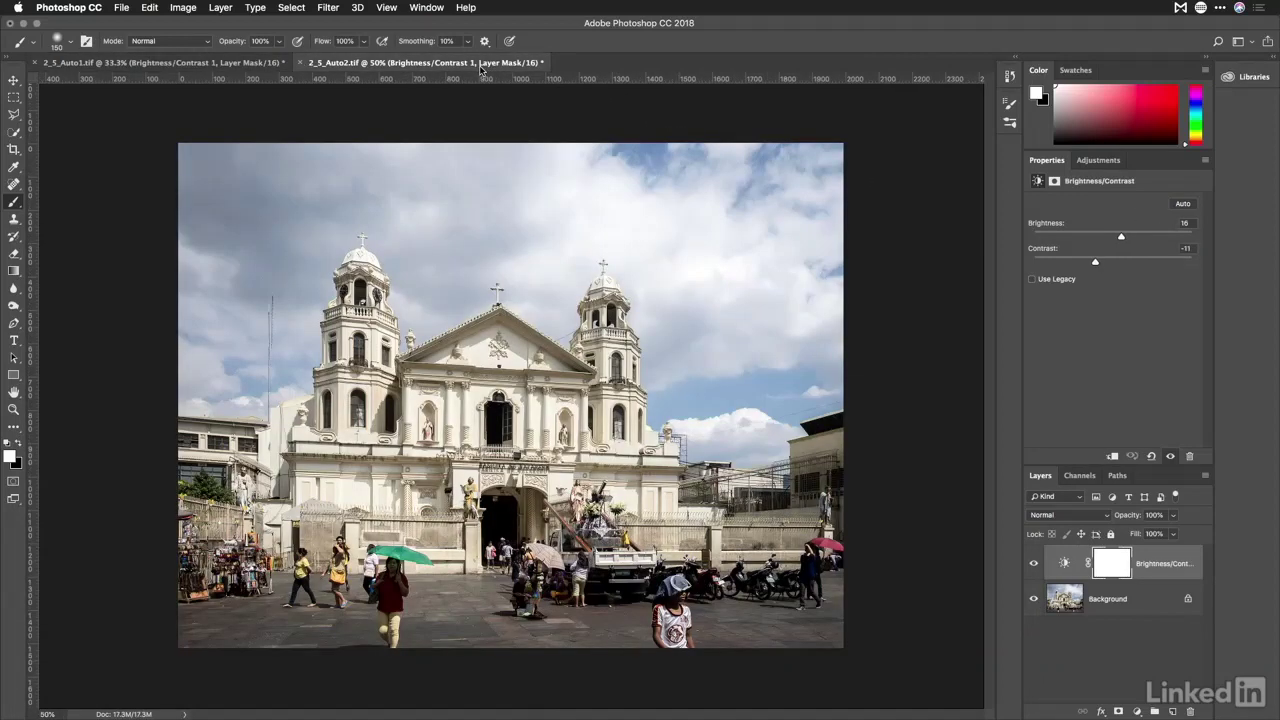
click(1185, 206)
Compare the bell tower photo with and without its Brightness/Contrast adjustment layer.
click(200, 63)
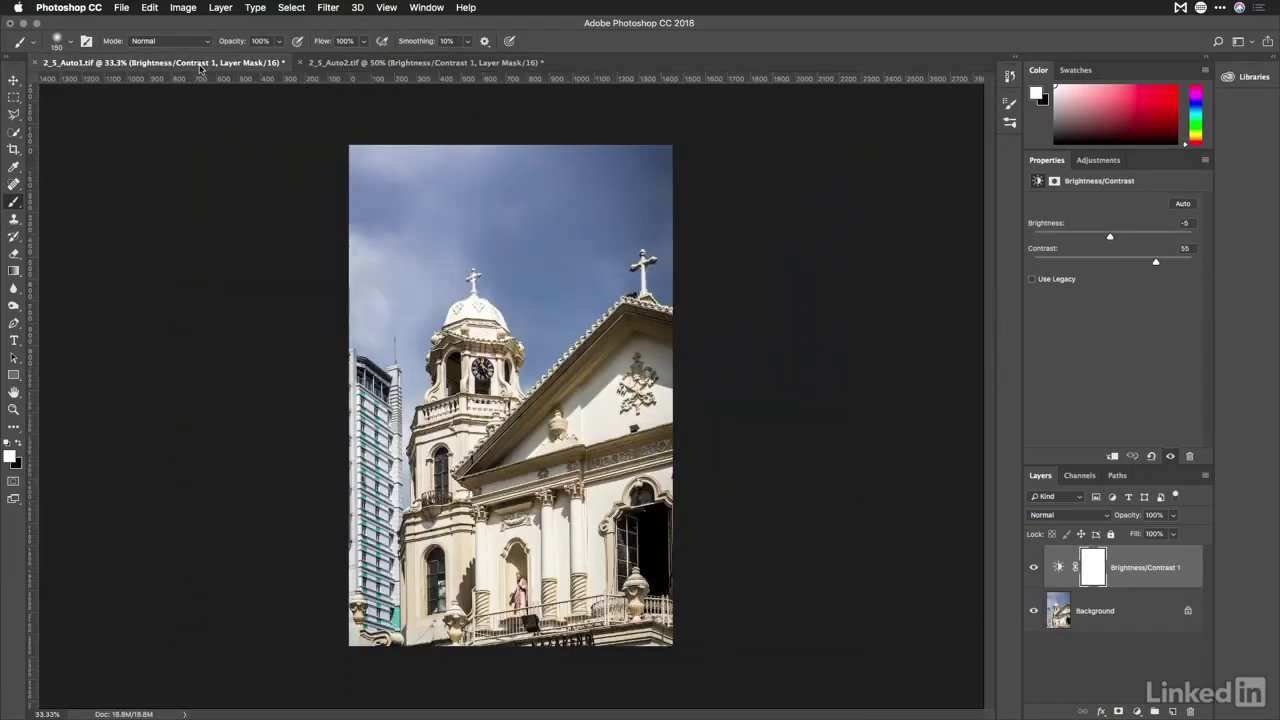
click(1031, 569)
click(1031, 569)
click(1031, 569)
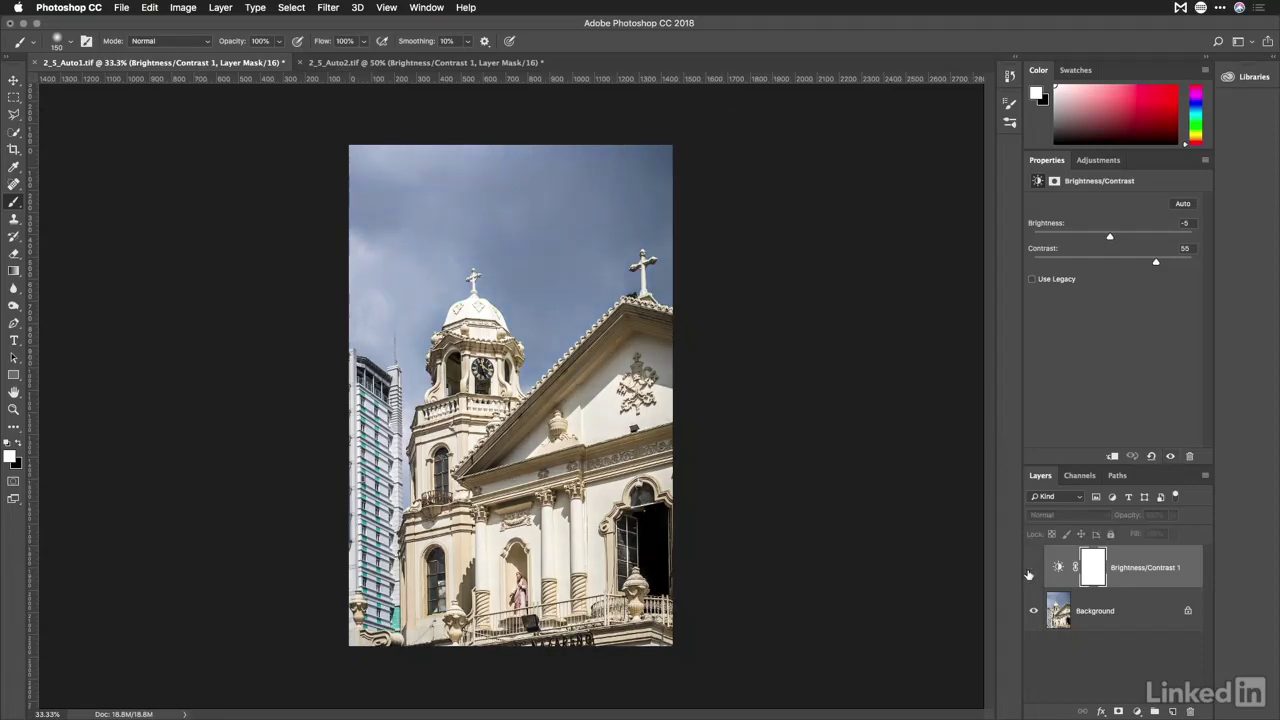
click(1031, 569)
click(1031, 569)
click(1031, 569)
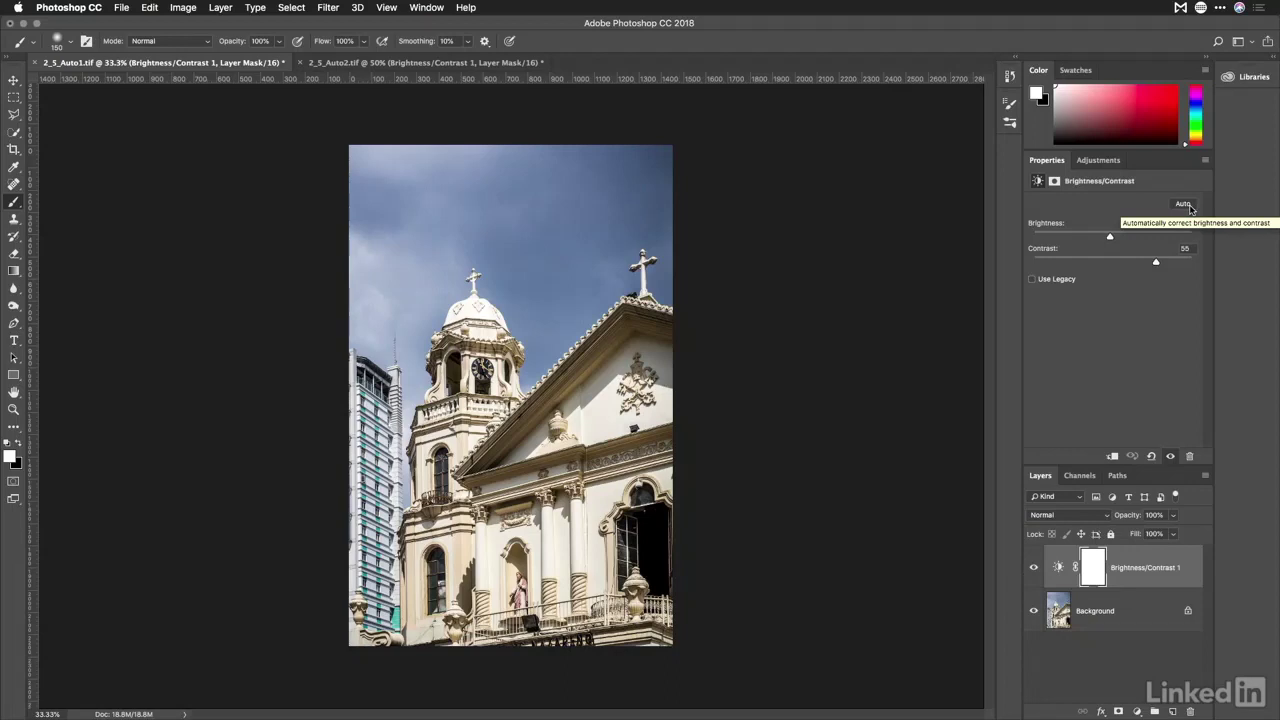
Slightly lower the opacity of the bell tower photo's Brightness/Contrast adjustment layer to soften the correction.
click(1173, 516)
mouse_move(1171, 533)
mouse_down()
mouse_move(1114, 534)
mouse_move(1168, 534)
mouse_move(1172, 549)
mouse_up()
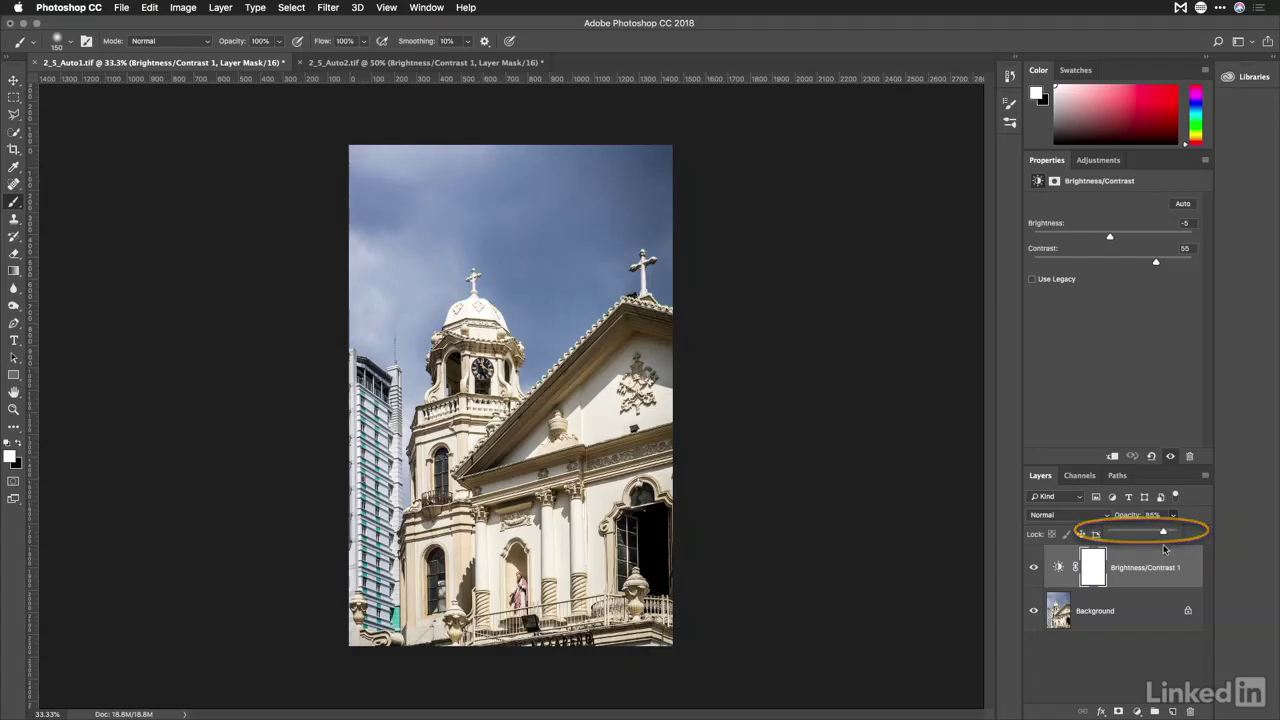
click(1130, 650)
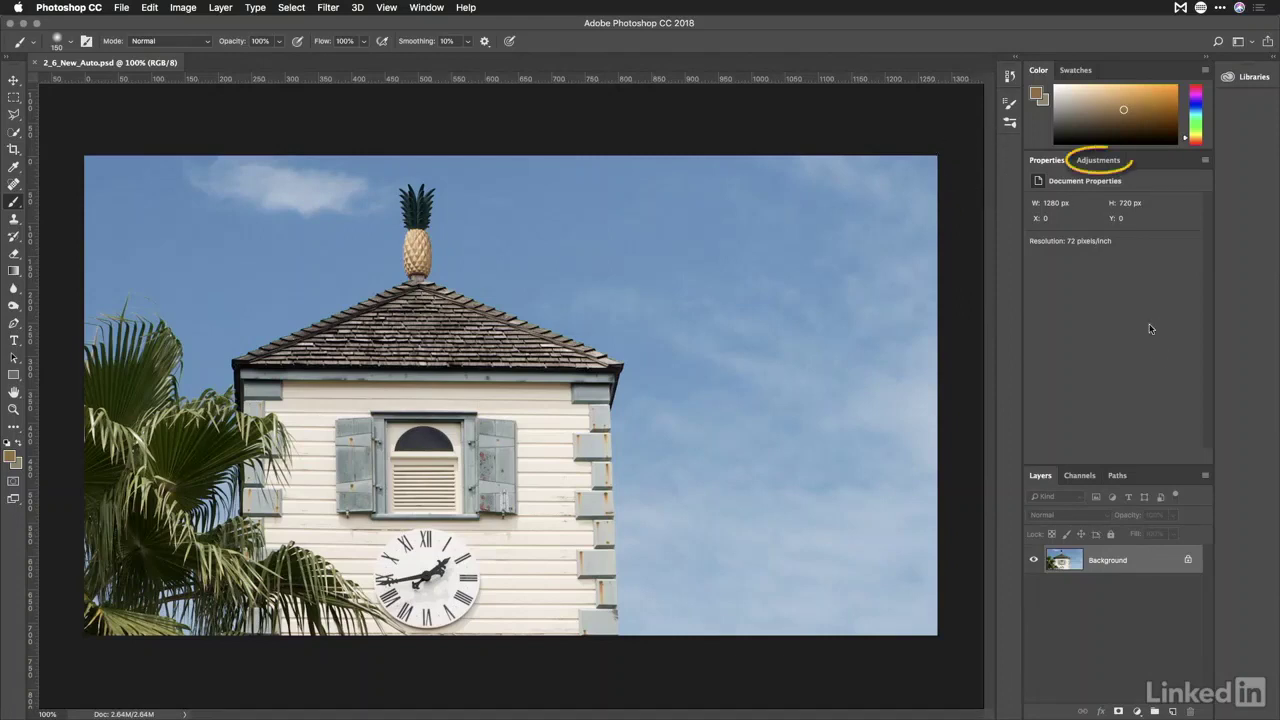
Add a Curves adjustment layer above the Background of the clock tower photo and open its Auto Color Correction Options.
click(1093, 163)
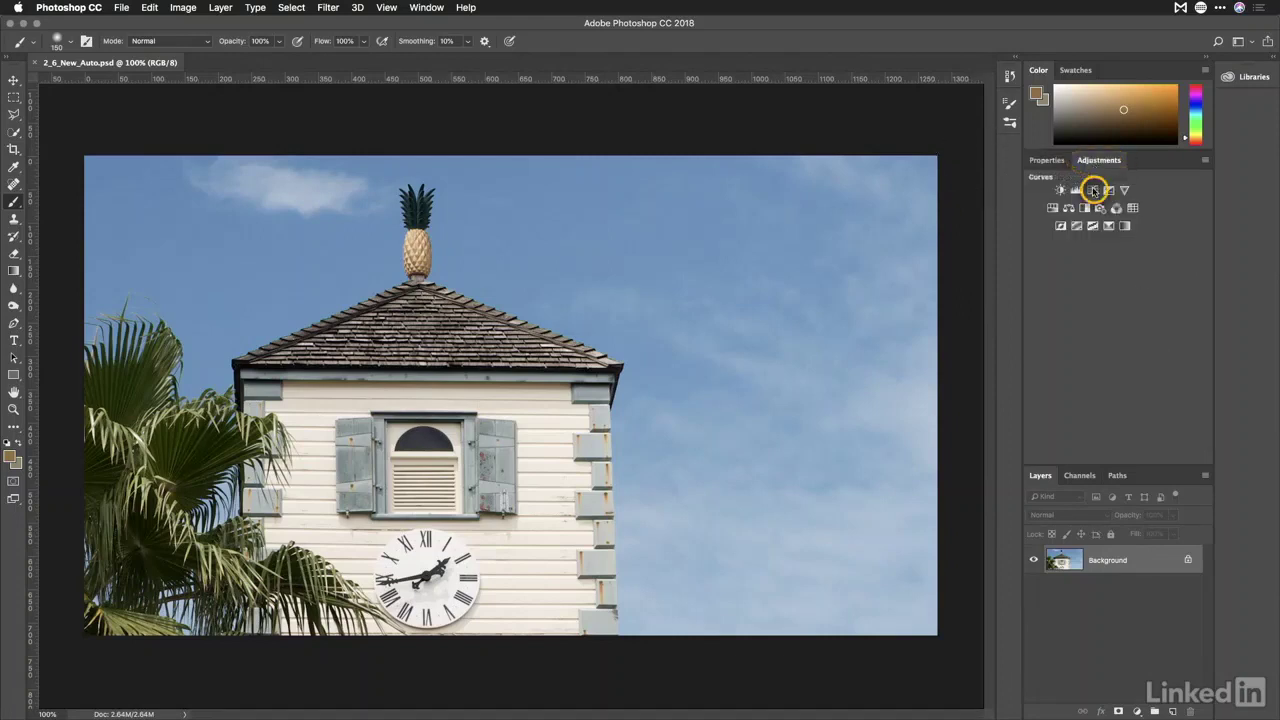
click(1093, 189)
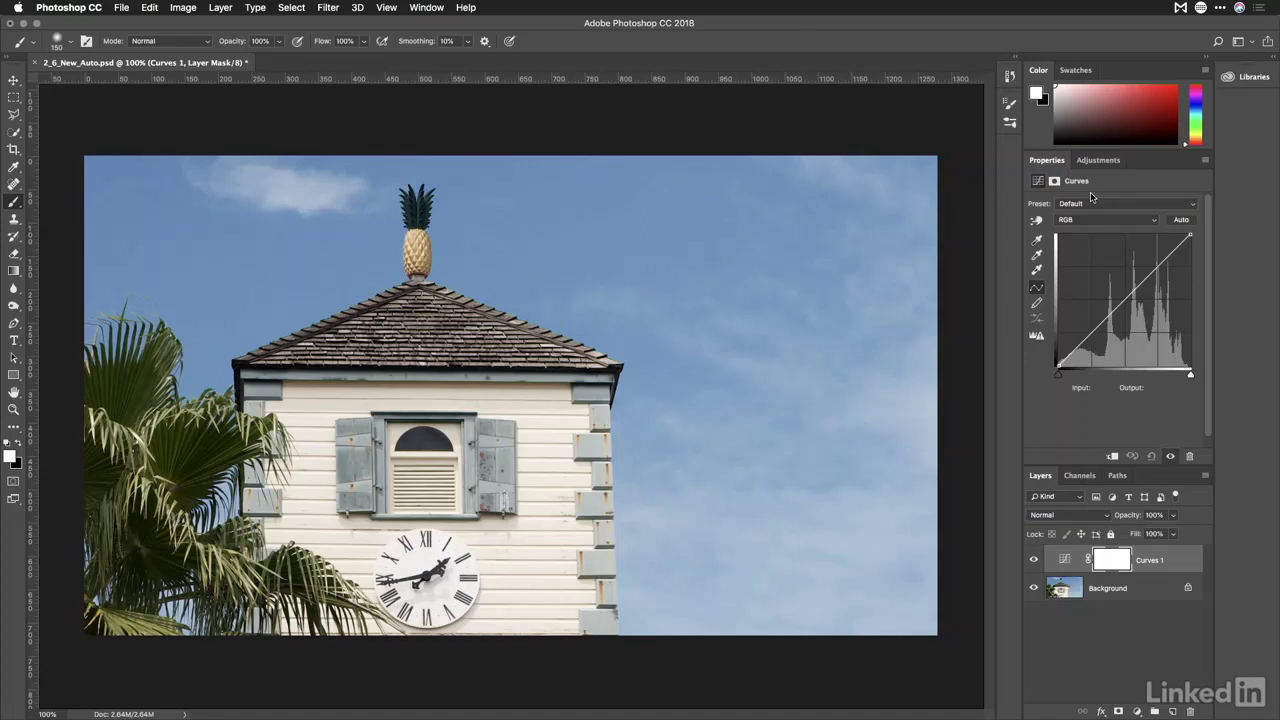
alt+click(1182, 221)
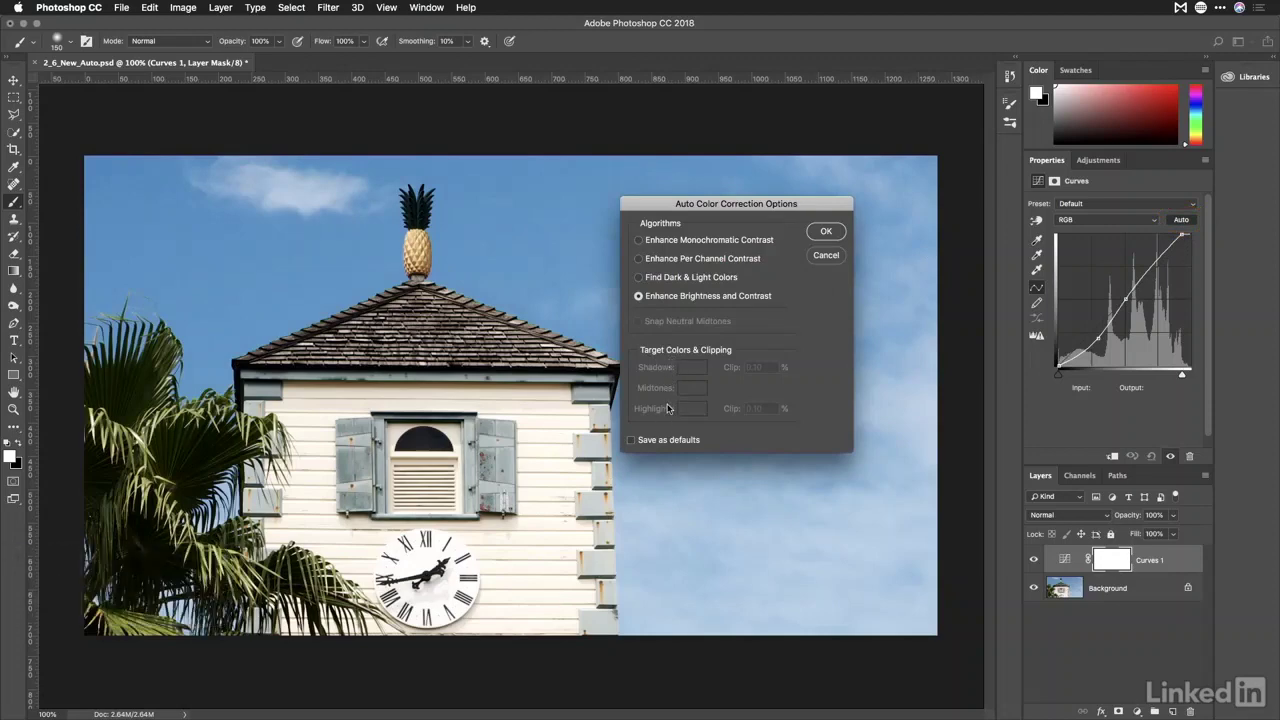
Compare the four auto correction algorithms on the clock tower photo and choose Enhance Per Channel Contrast with Snap Neutral Midtones enabled.
click(638, 240)
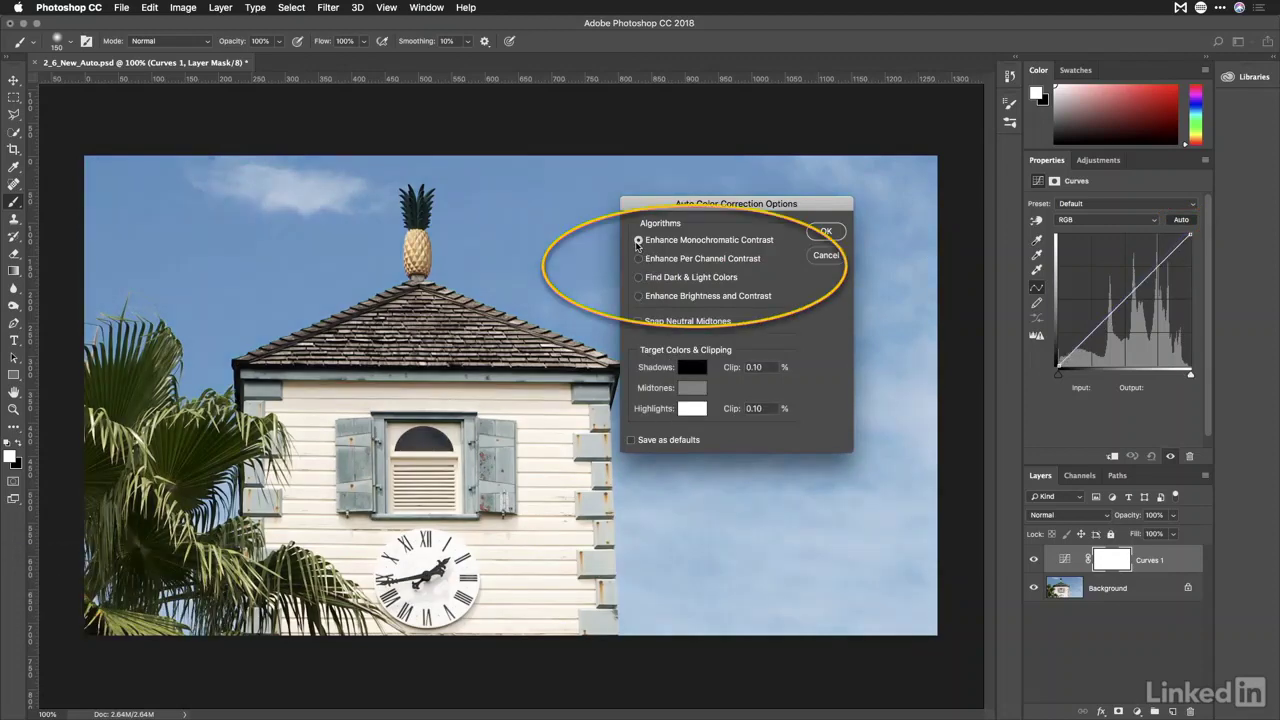
click(638, 258)
click(638, 278)
click(639, 297)
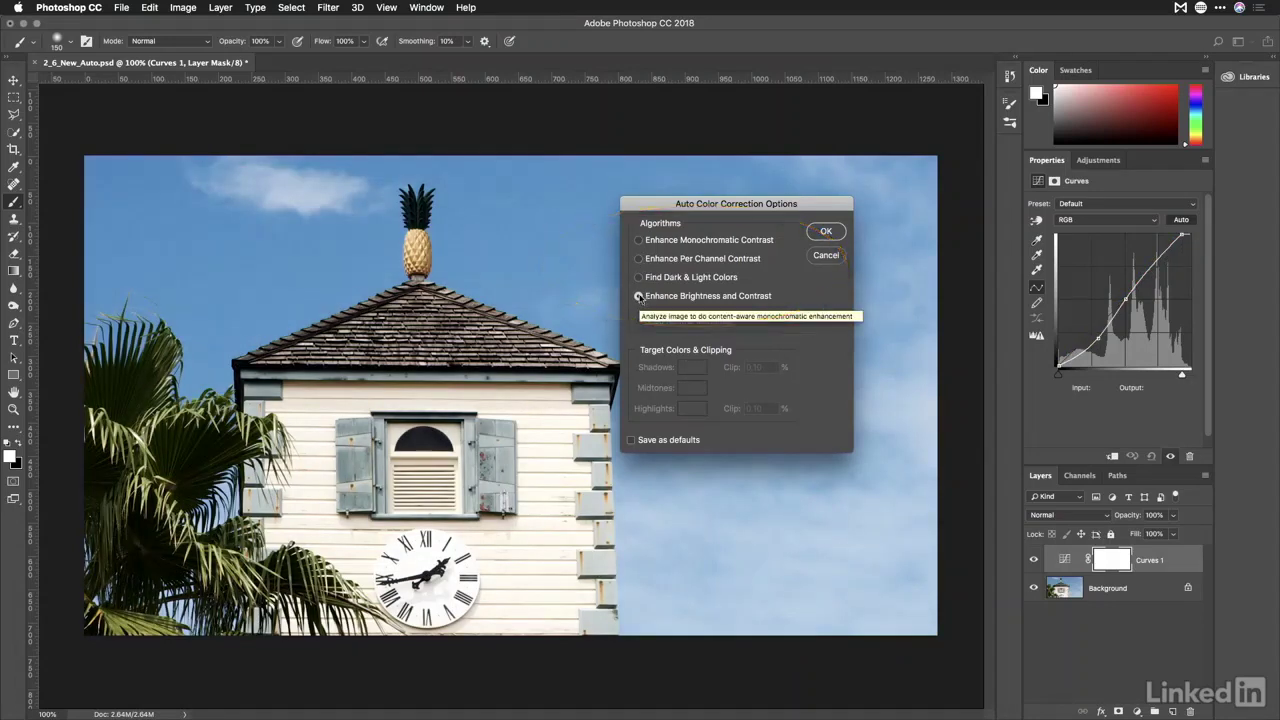
click(639, 278)
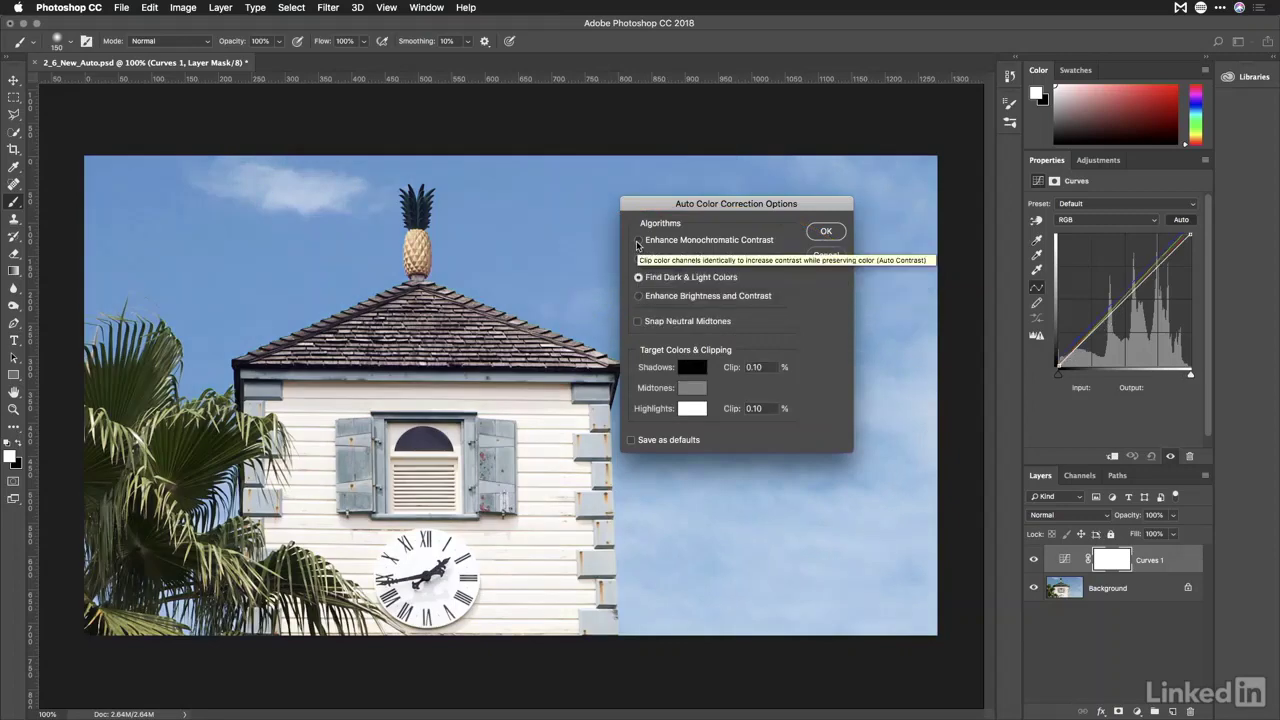
click(637, 245)
click(638, 260)
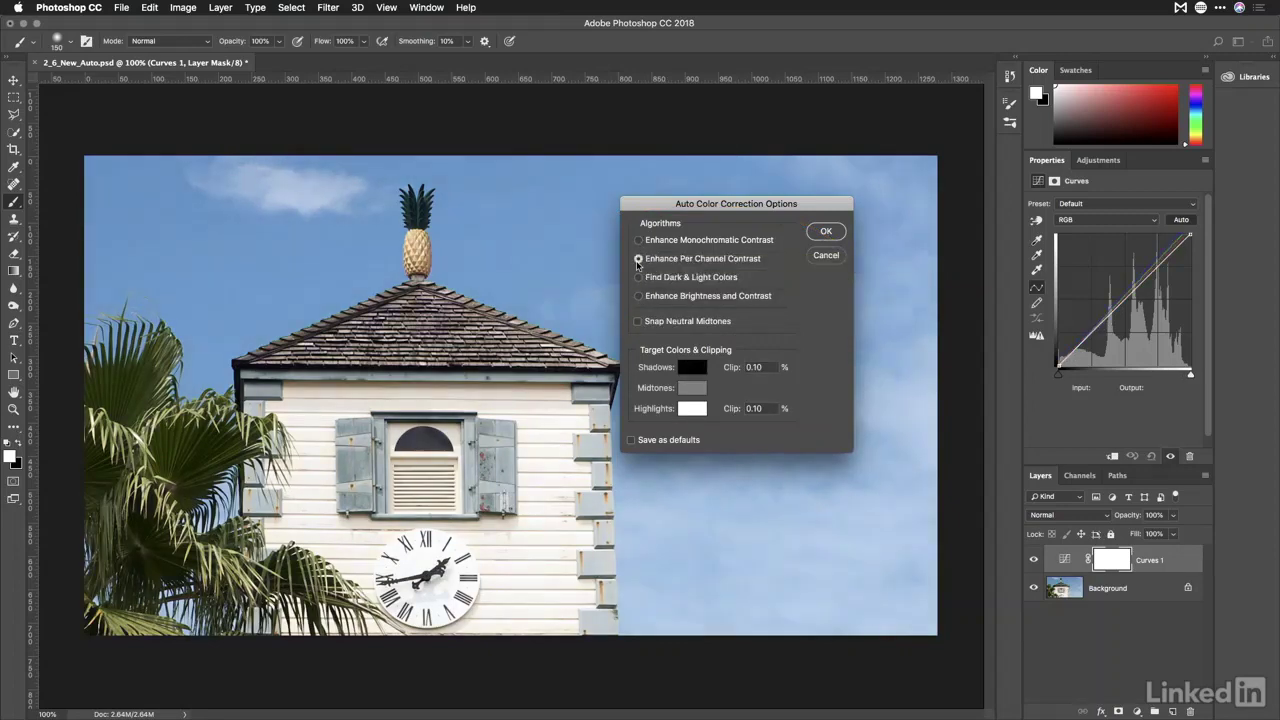
click(638, 322)
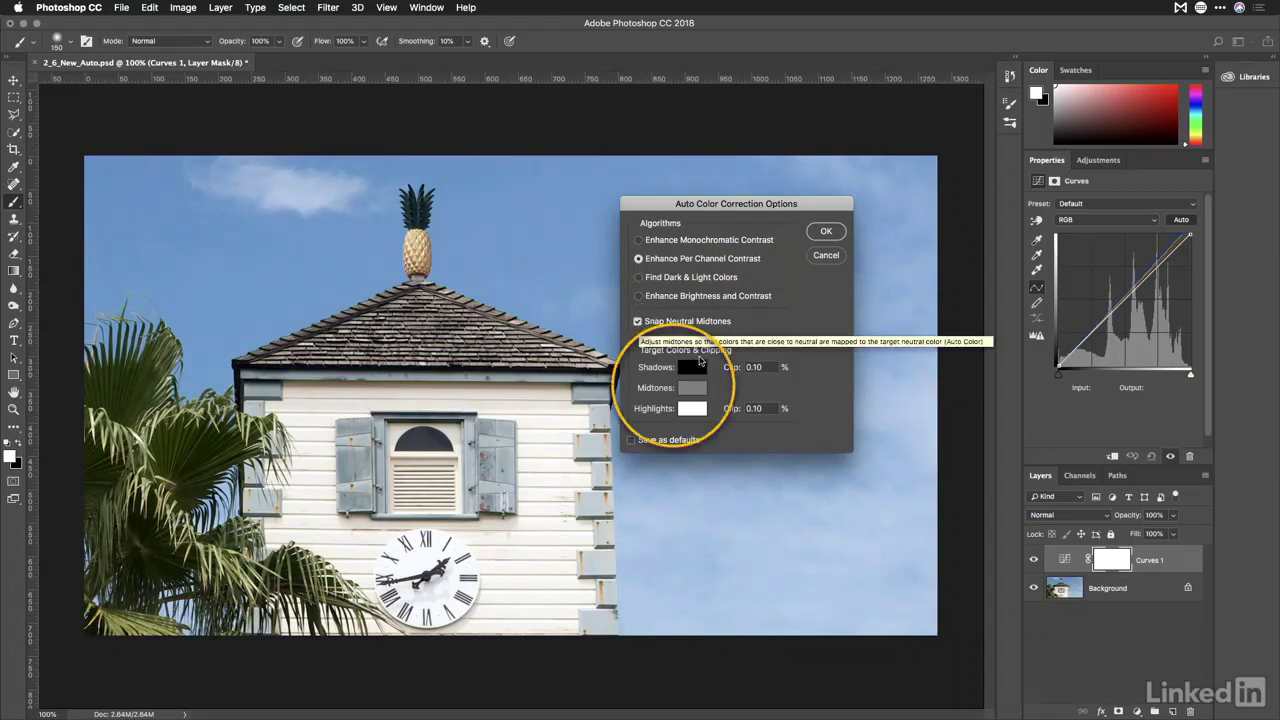
Set the target shadow color to a very dark green, 0b0d0b.
click(690, 369)
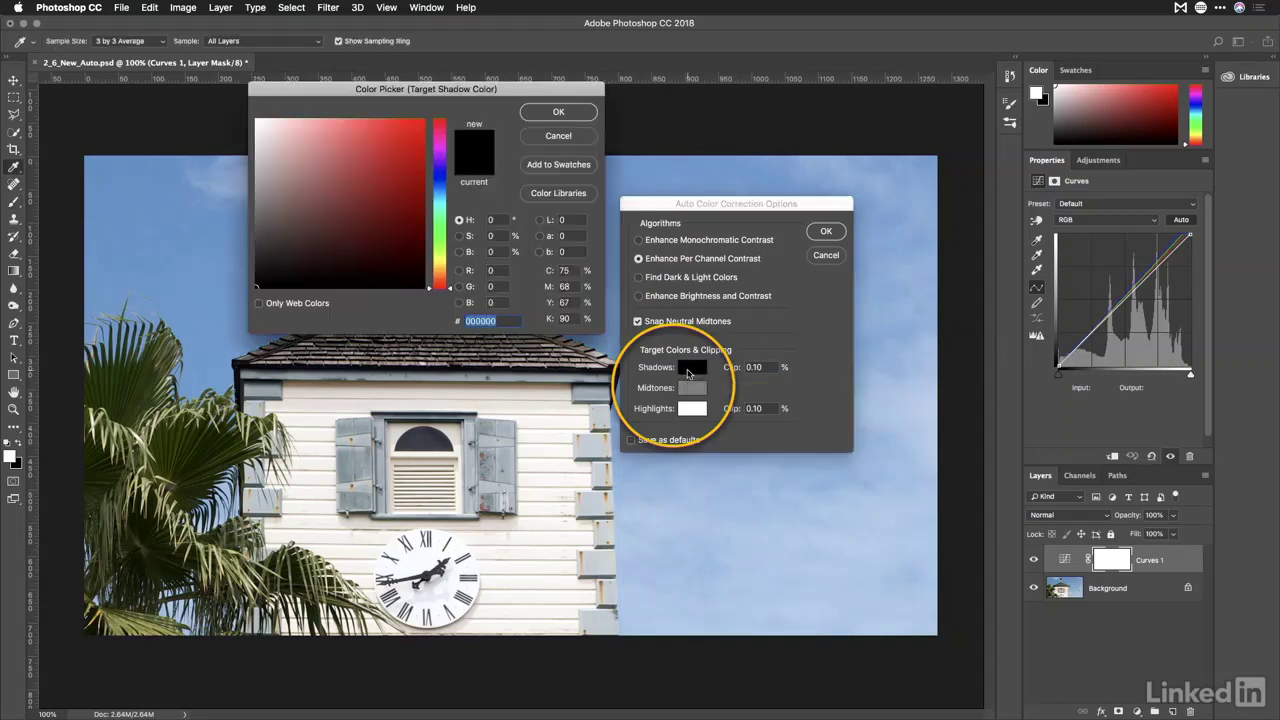
click(261, 287)
drag(261, 287, 277, 277)
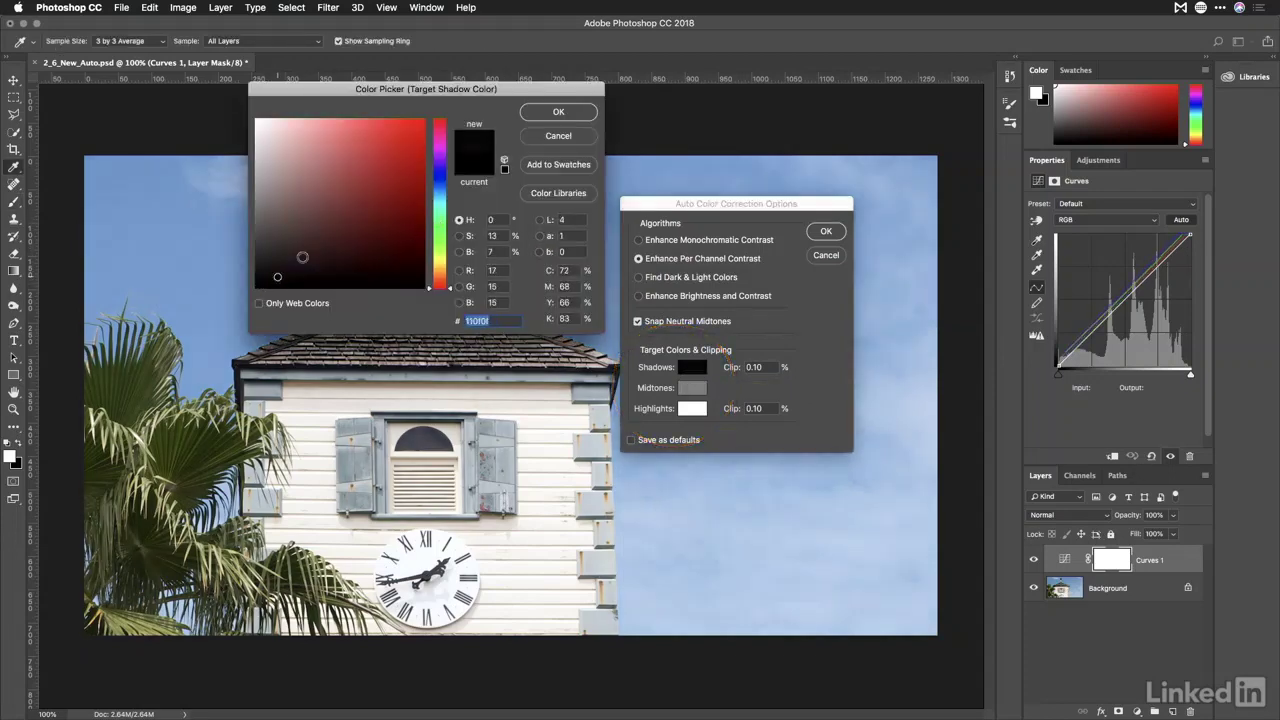
drag(453, 291, 452, 227)
drag(276, 282, 285, 279)
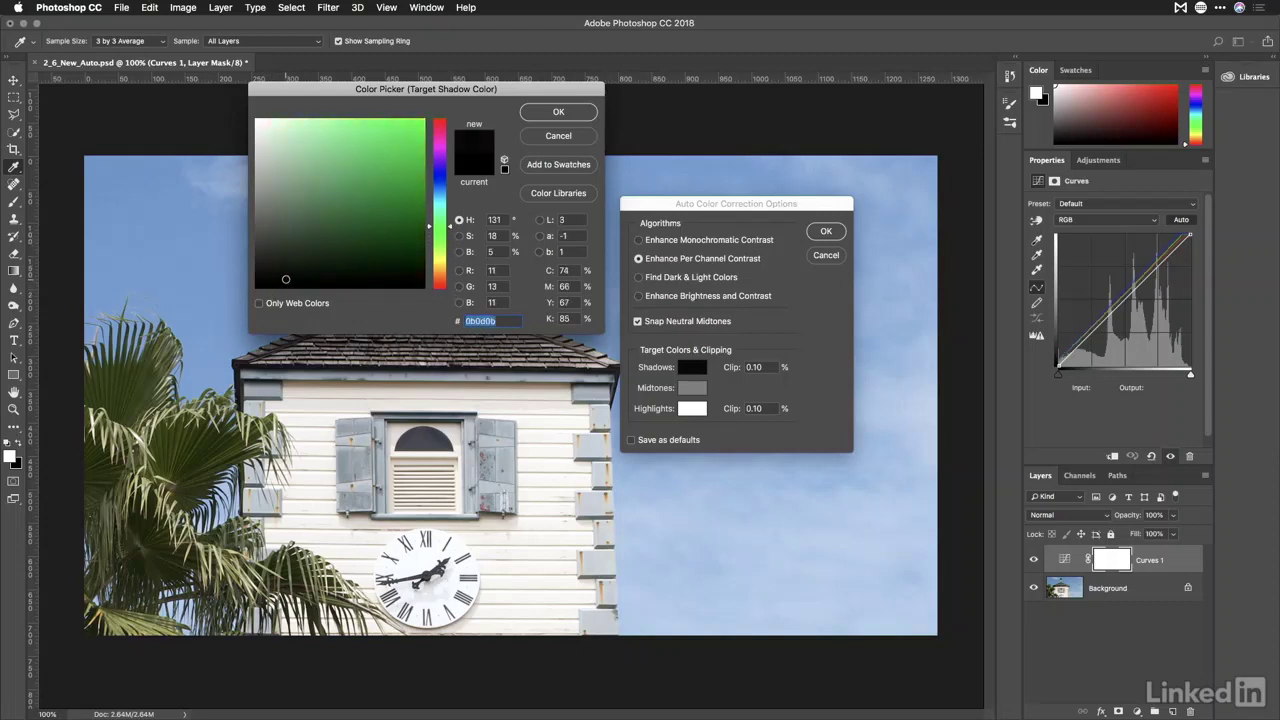
click(578, 112)
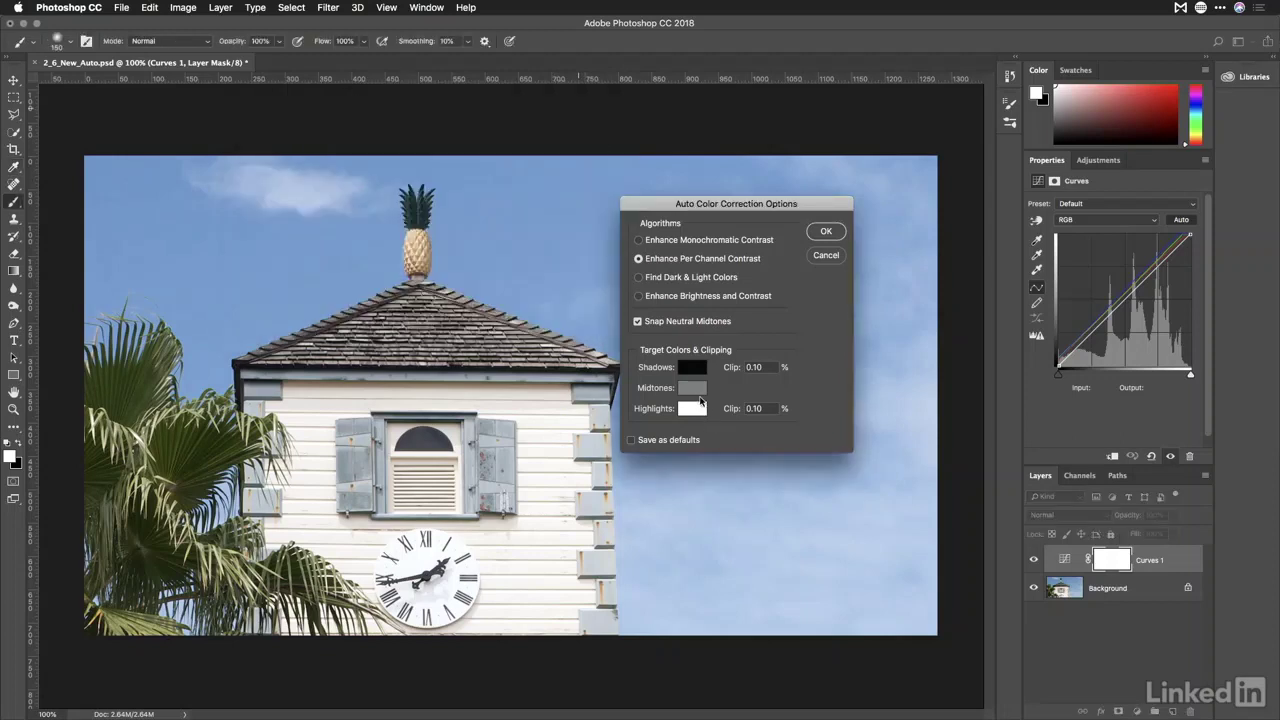
Set the target midtone color to a muted blue gray, 686a7f.
click(694, 390)
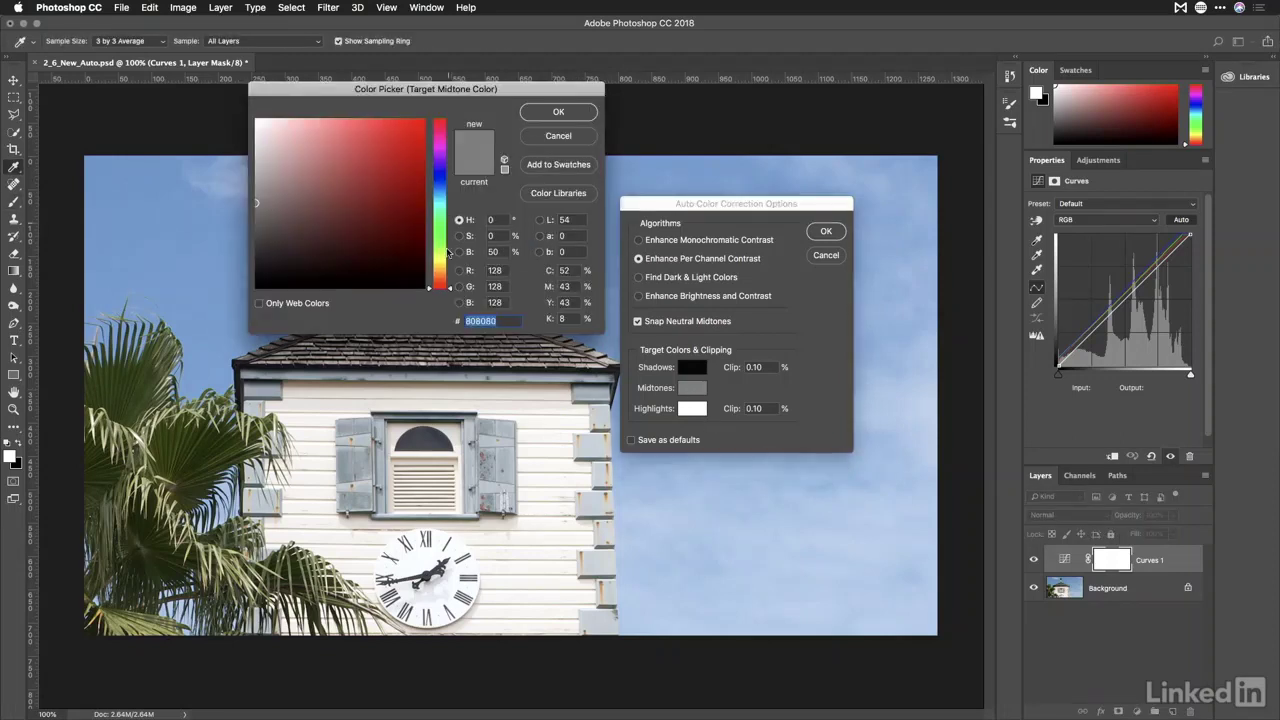
drag(451, 290, 457, 180)
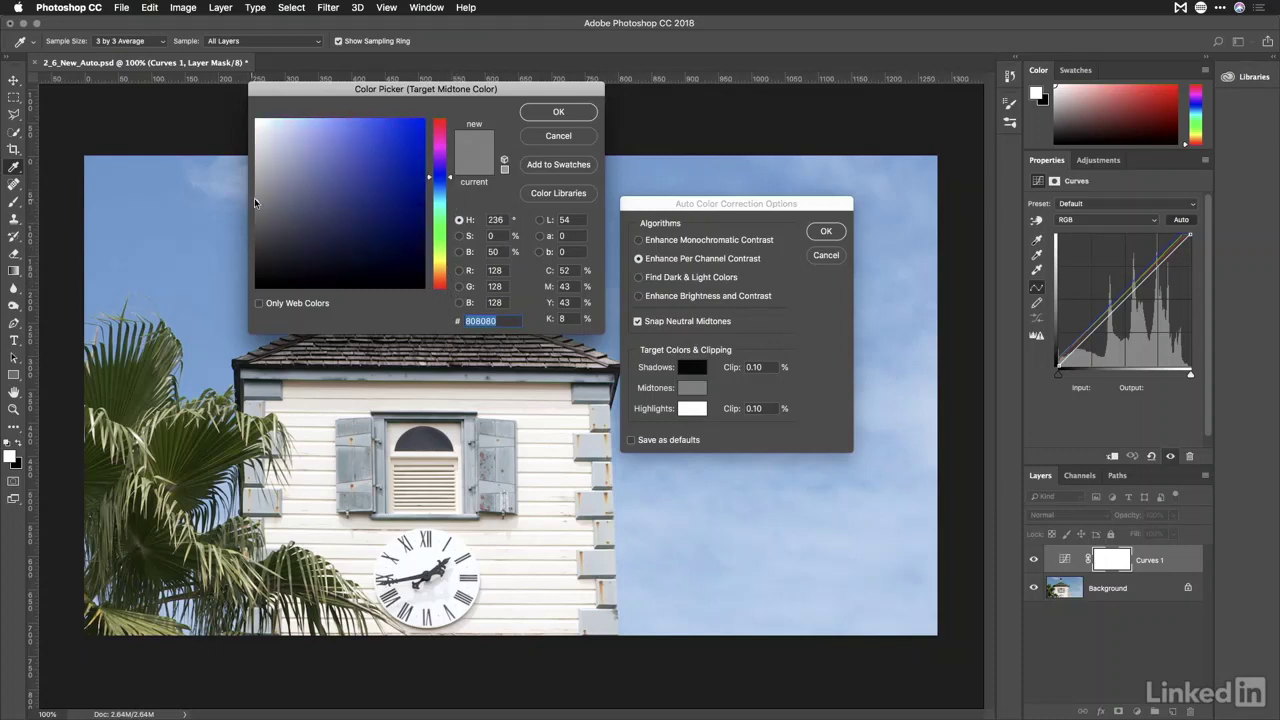
click(263, 204)
drag(263, 204, 285, 203)
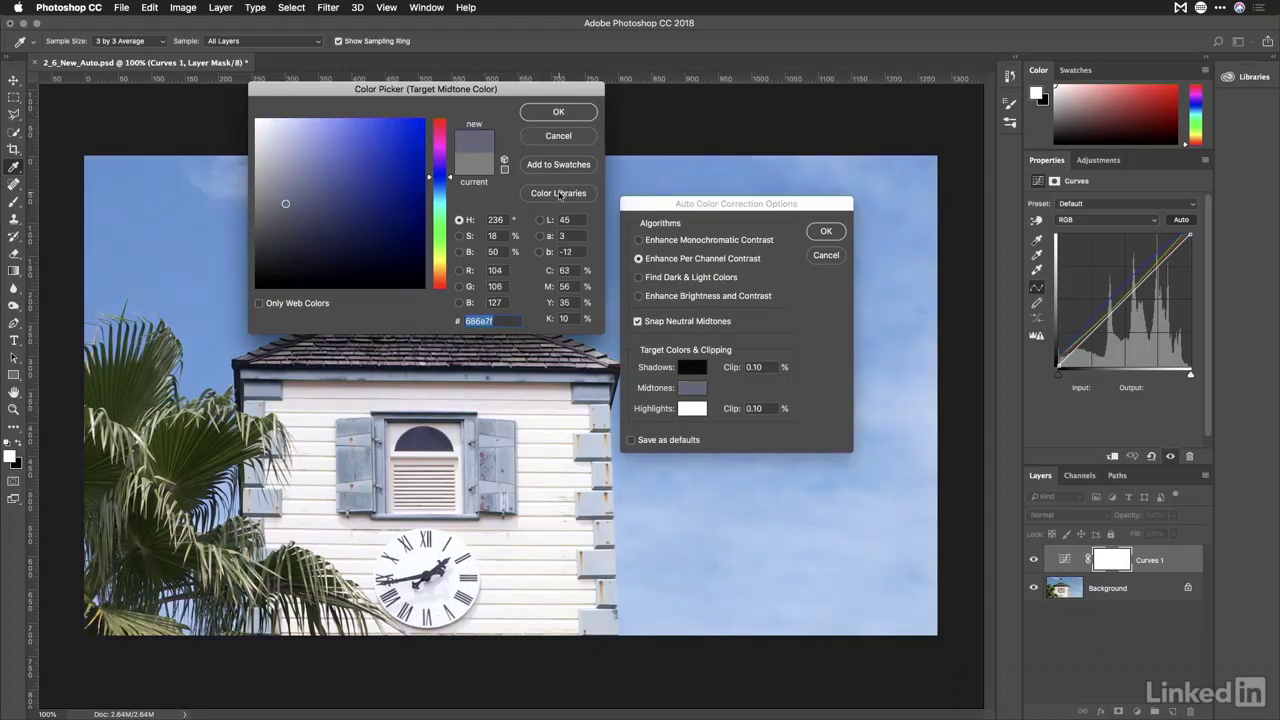
click(553, 113)
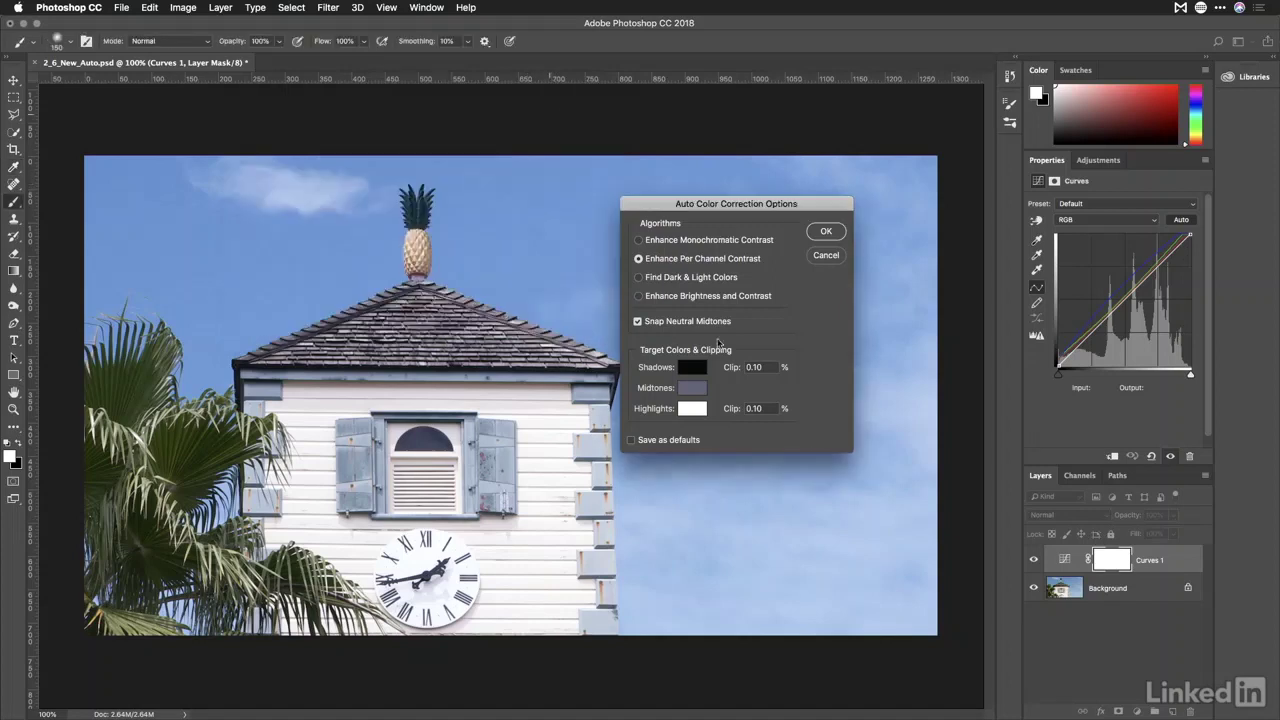
Set the target highlight color to a very pale cyan, f0fffe.
click(695, 408)
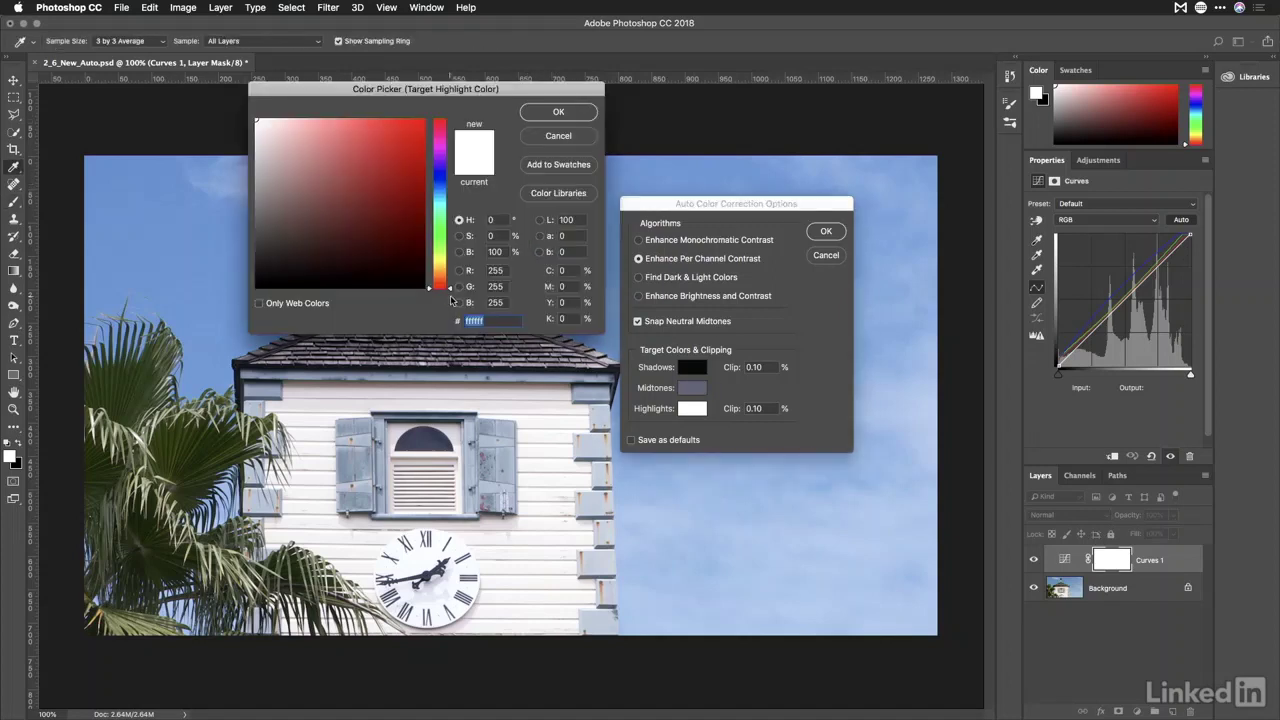
drag(452, 290, 452, 204)
mouse_move(266, 121)
mouse_down()
mouse_move(288, 122)
mouse_move(264, 120)
mouse_up()
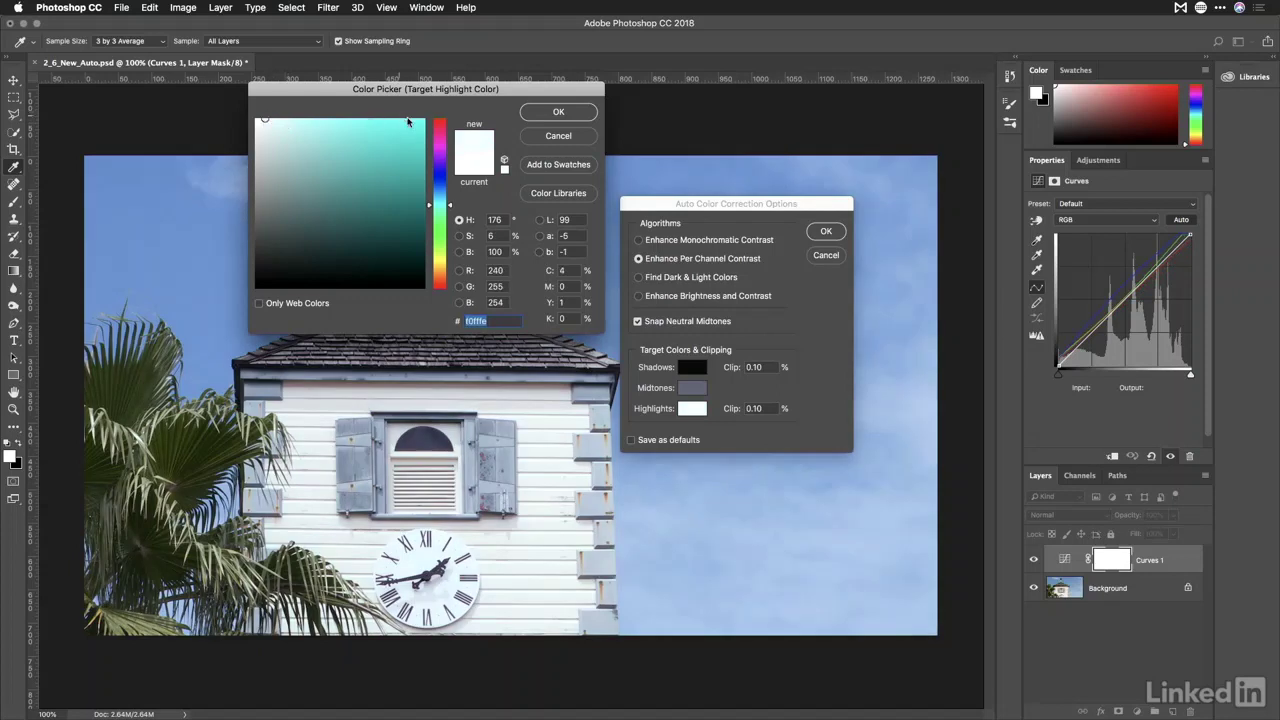
click(558, 111)
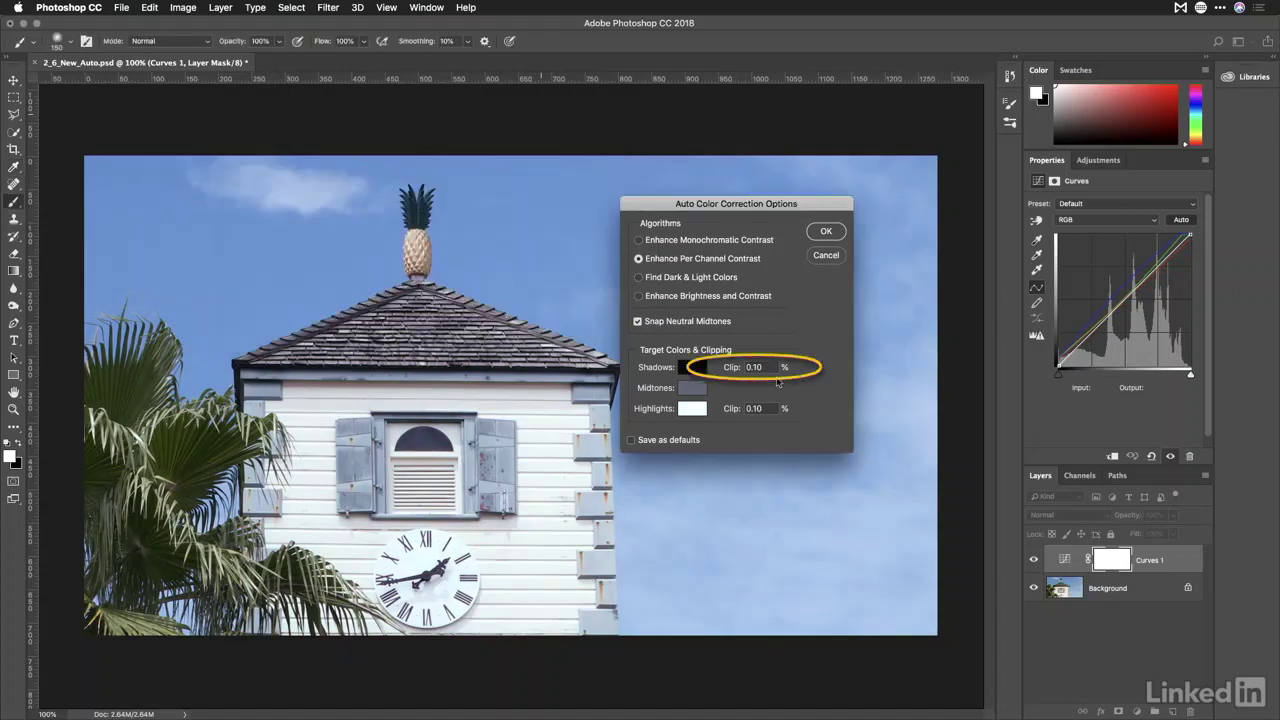
Set the shadow clipping in the auto color correction options to 0.3%.
double_click(752, 369)
text(.3)
key(Tab)
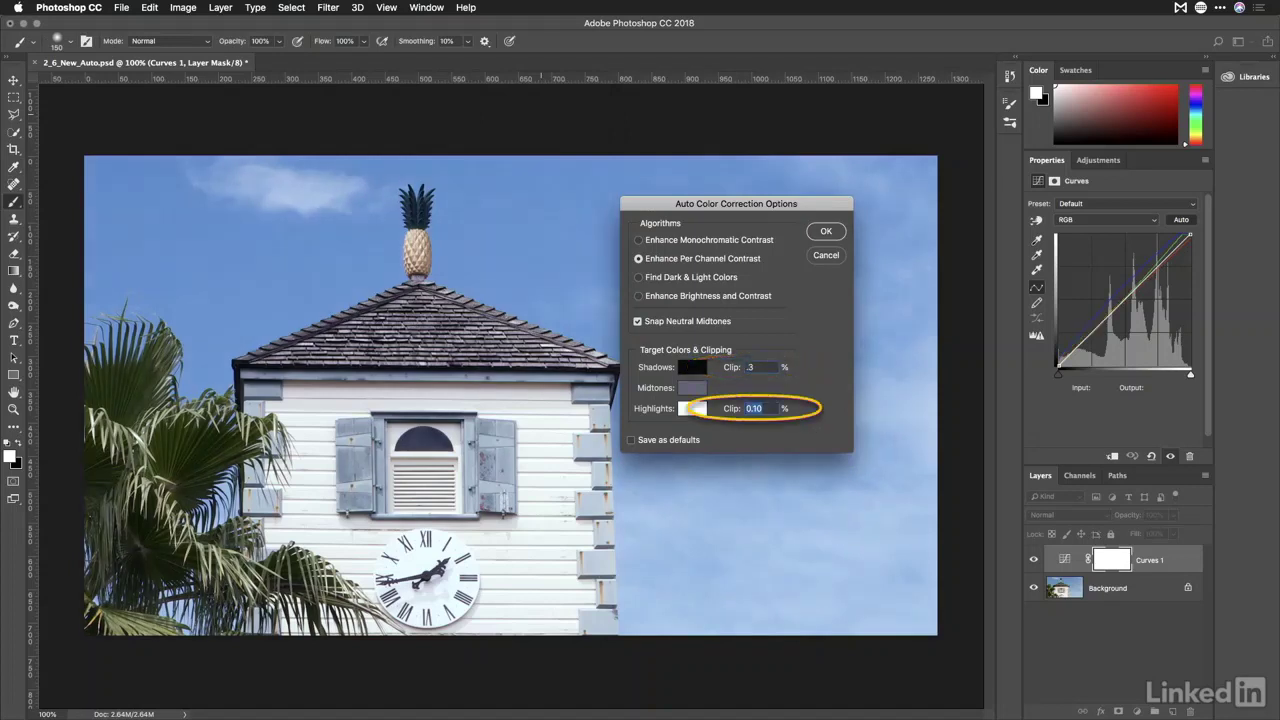
Try an extreme highlight clipping of 9.99% in the auto color correction options.
text(.5)
key(Left)
key(BackSpace)
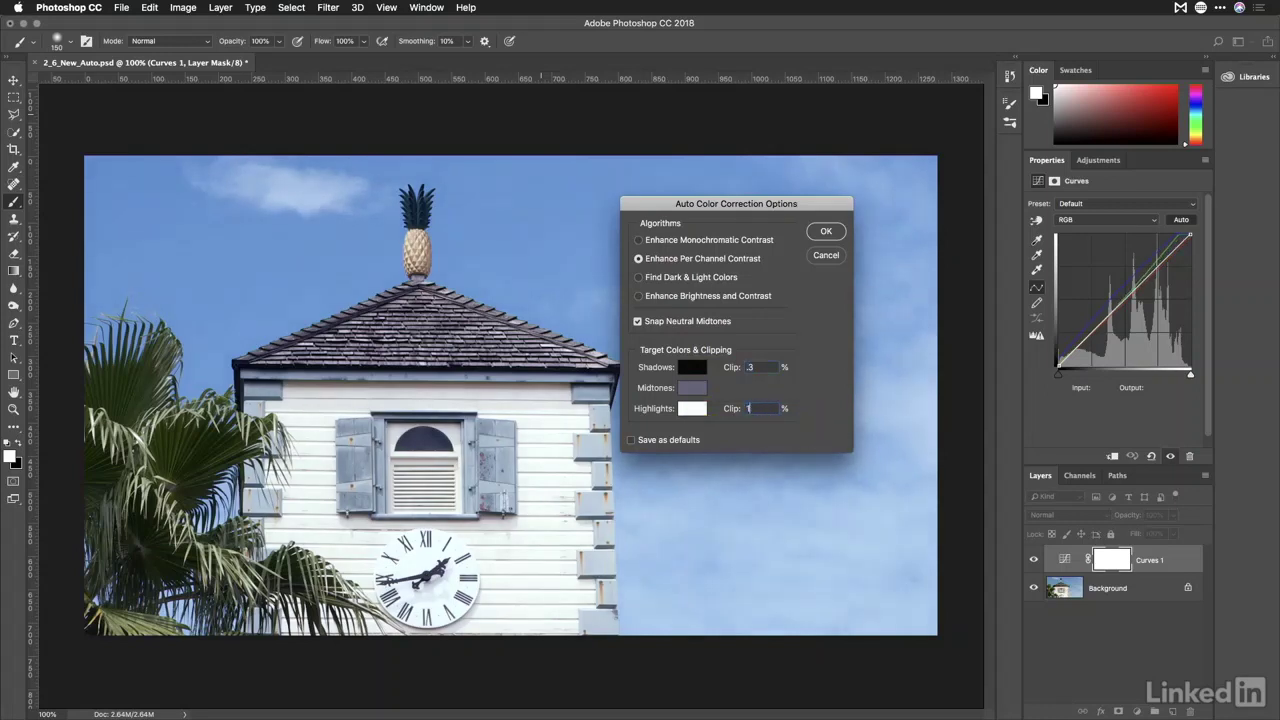
text(1)
key(Tab)
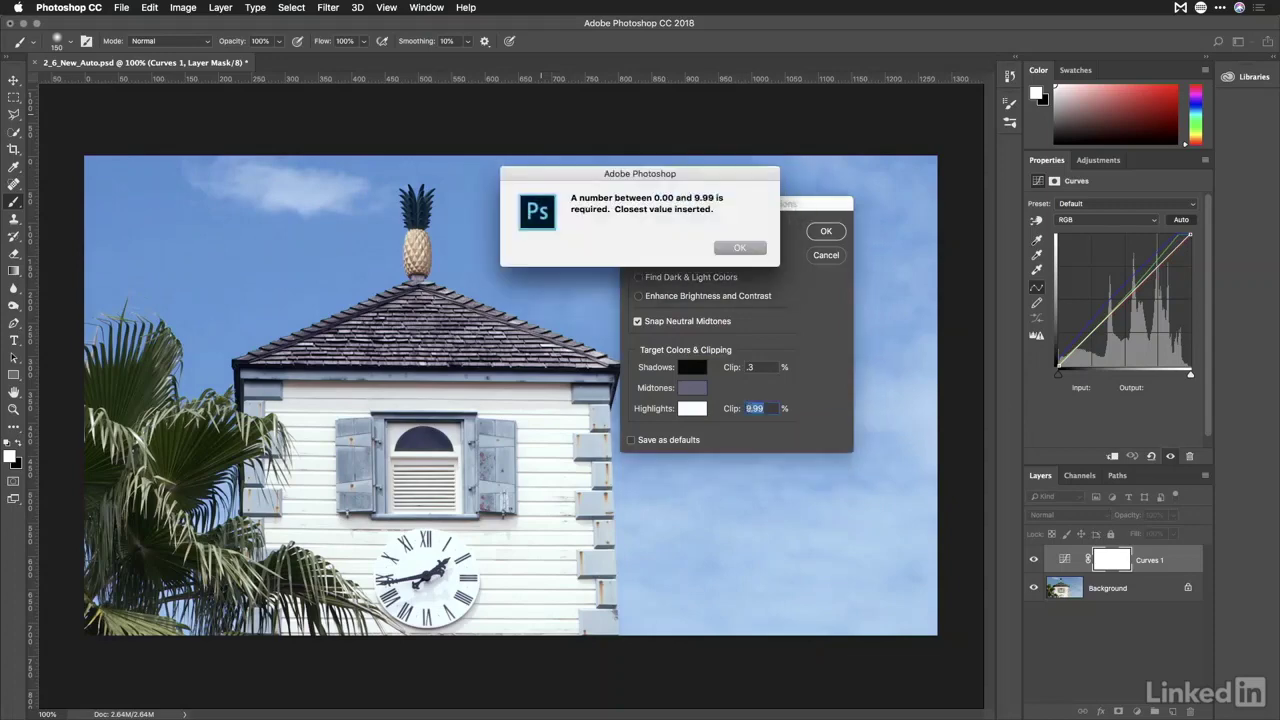
click(738, 248)
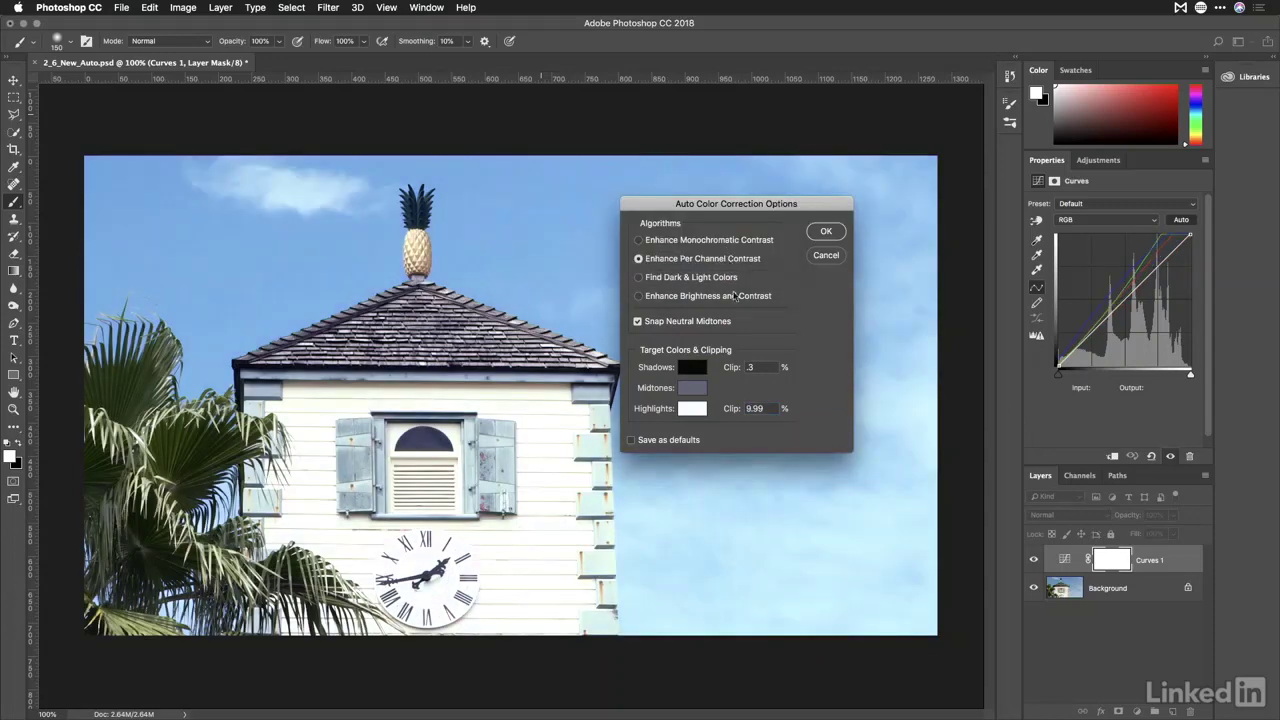
Set the highlight clipping to 0.5% and apply the auto color correction options.
double_click(753, 408)
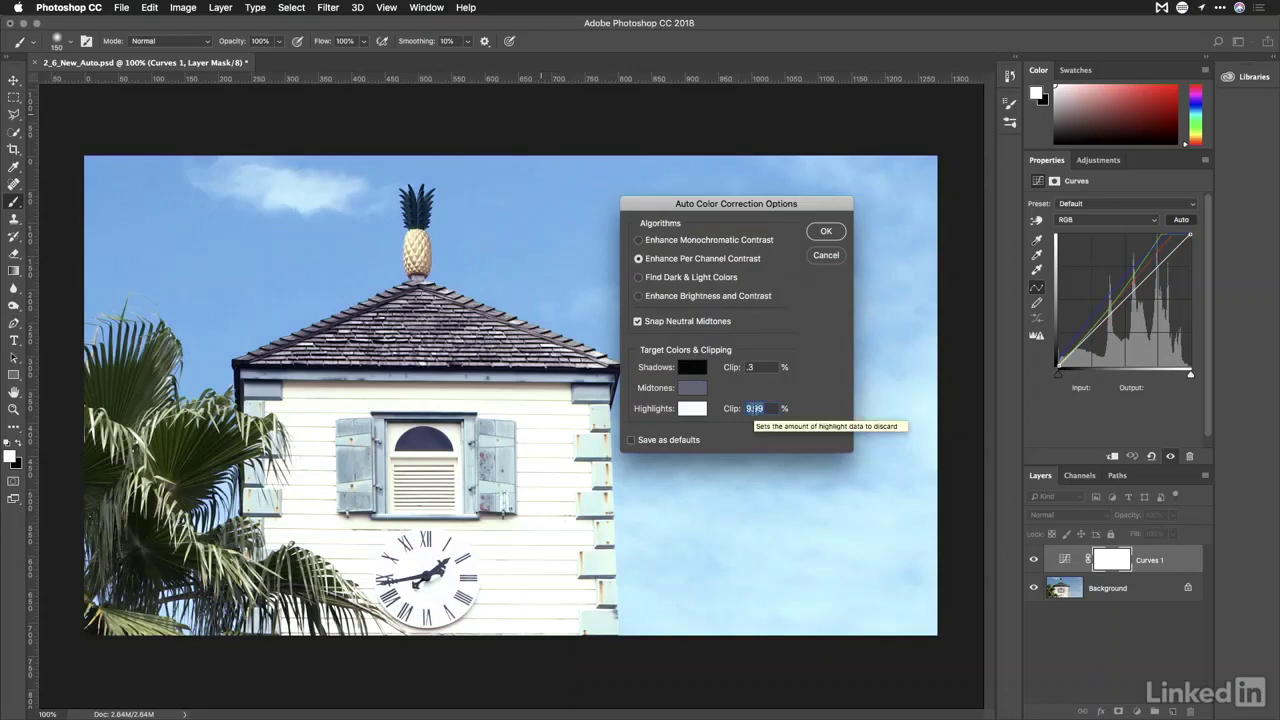
text(.5)
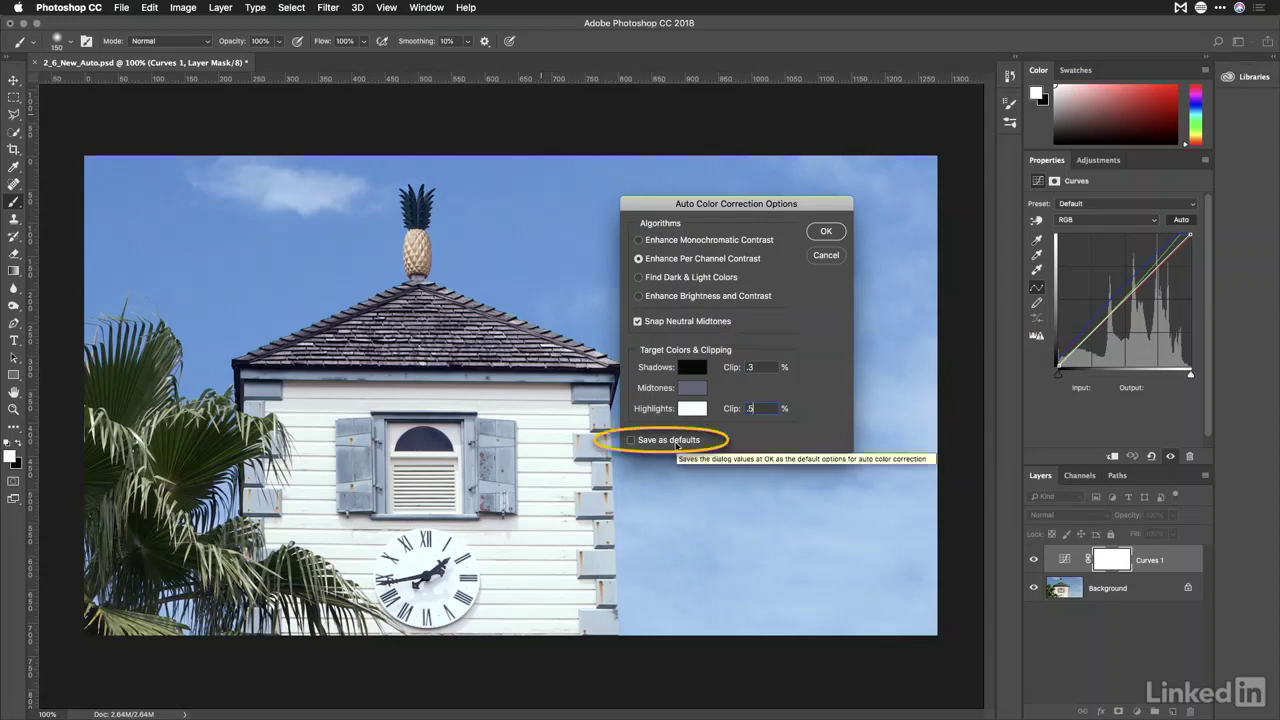
click(826, 231)
Hide the Curves 1 layer and add a second Curves adjustment layer with automatic correction applied.
click(1034, 560)
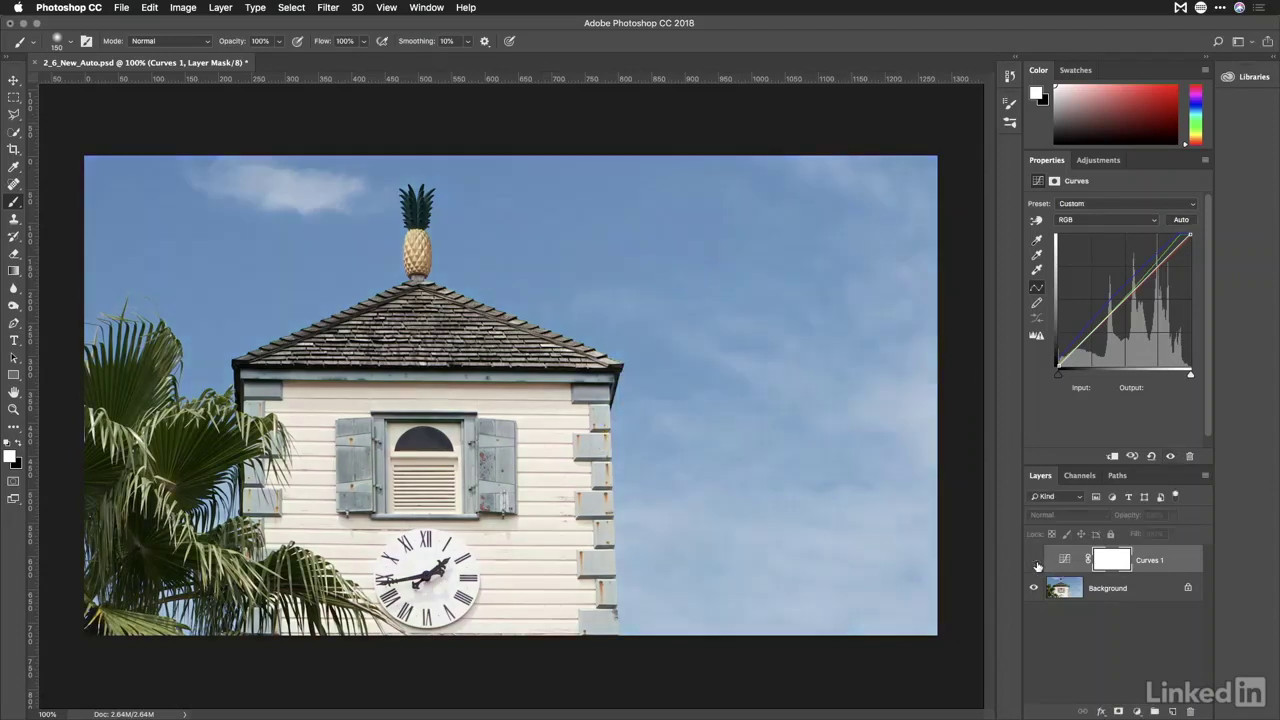
click(1098, 161)
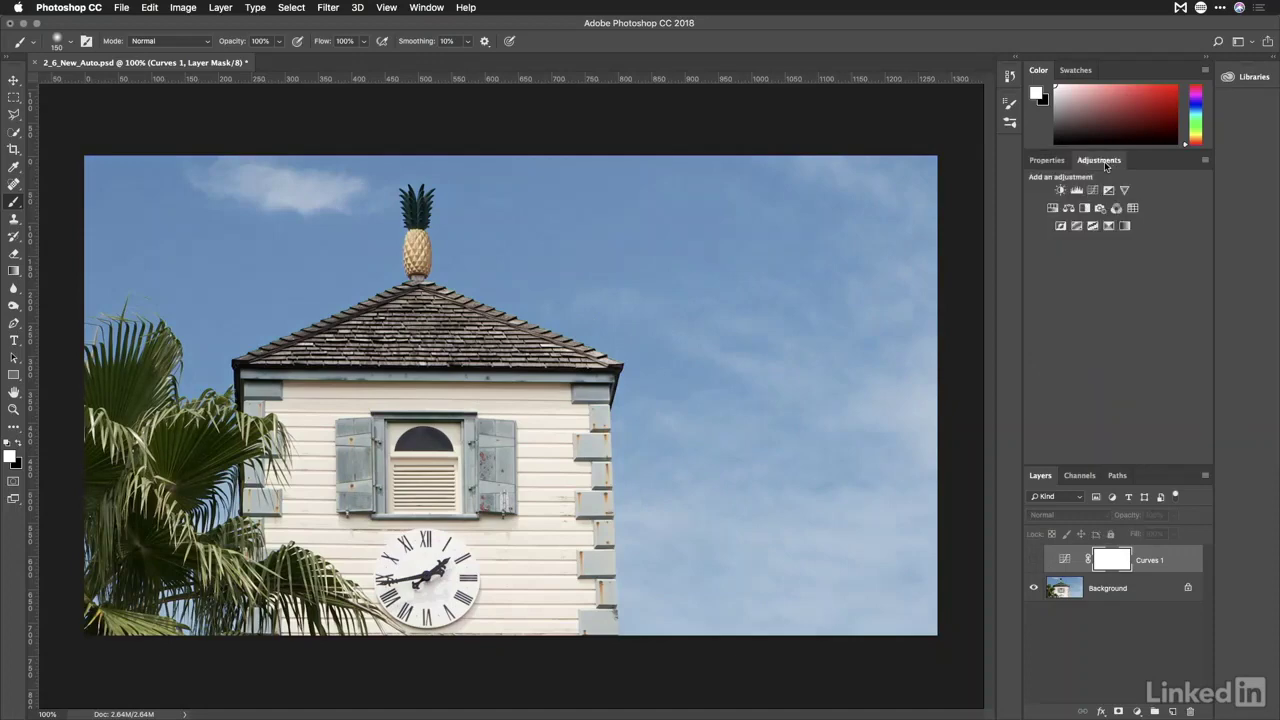
click(1094, 196)
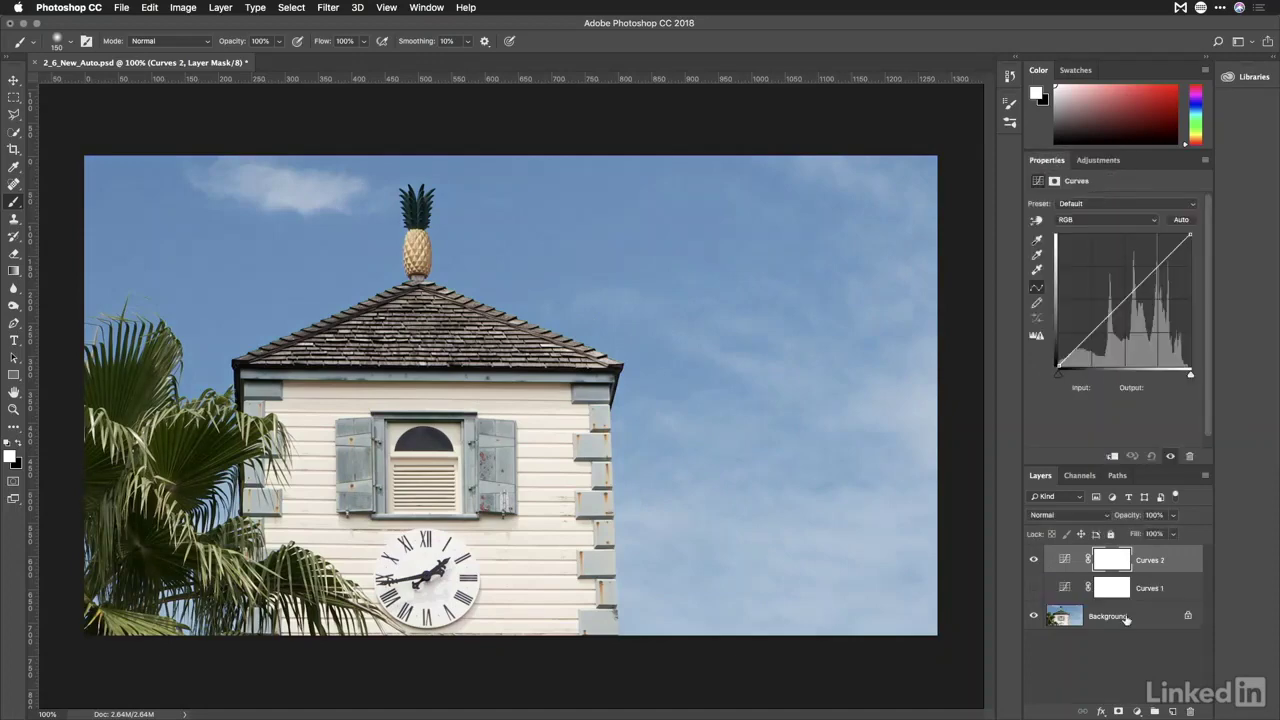
click(1189, 222)
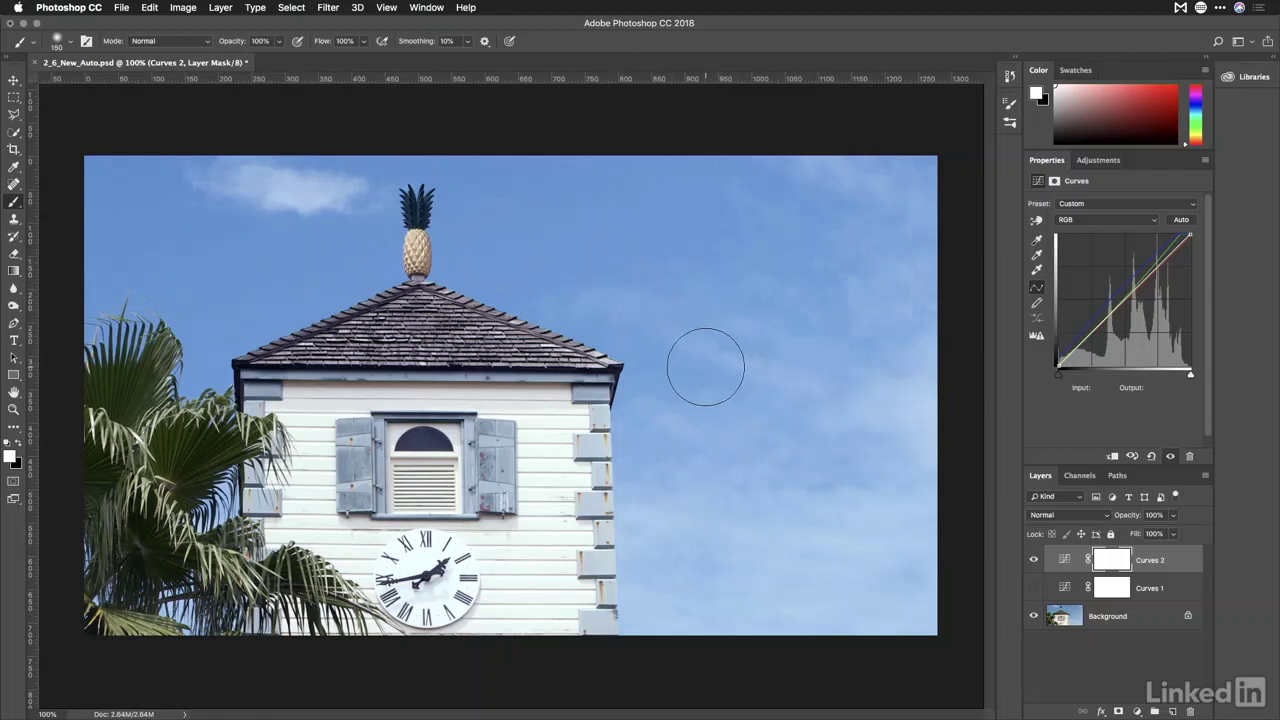
Open the auto color correction options for Curves 2 and use Enhance Per Channel Contrast with Snap Neutral Midtones off.
alt+click(1184, 221)
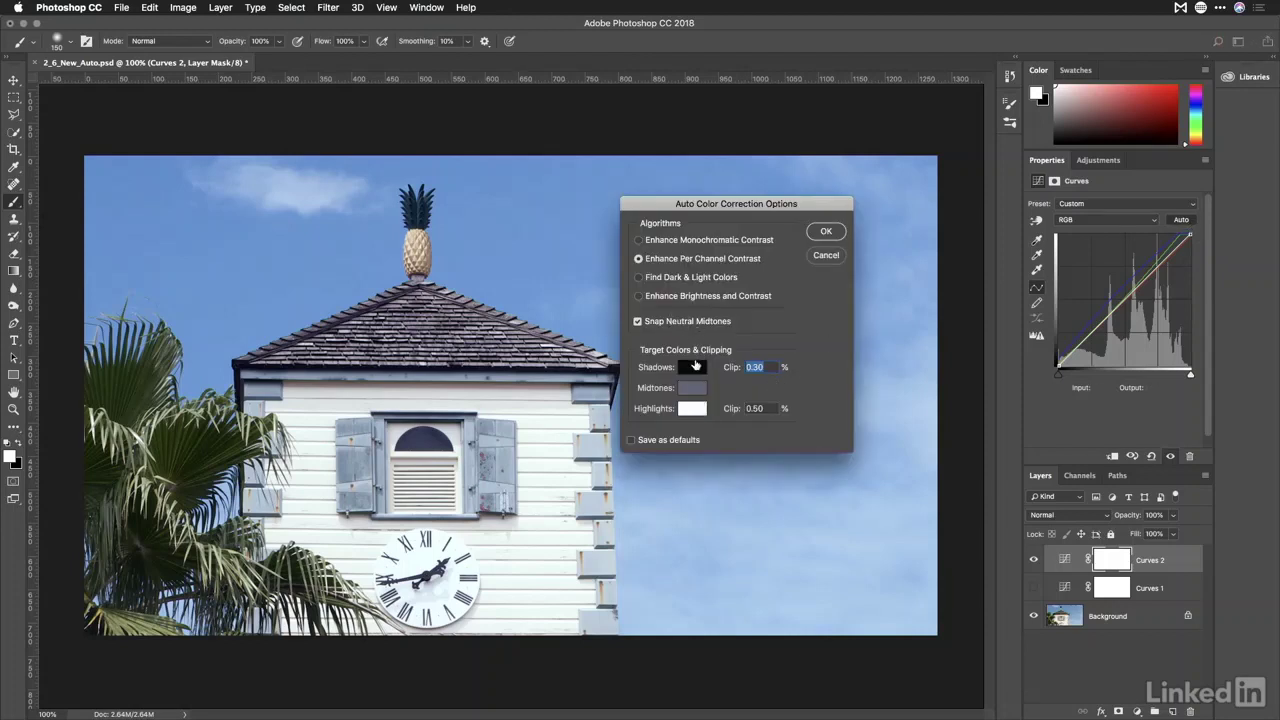
key(alt)
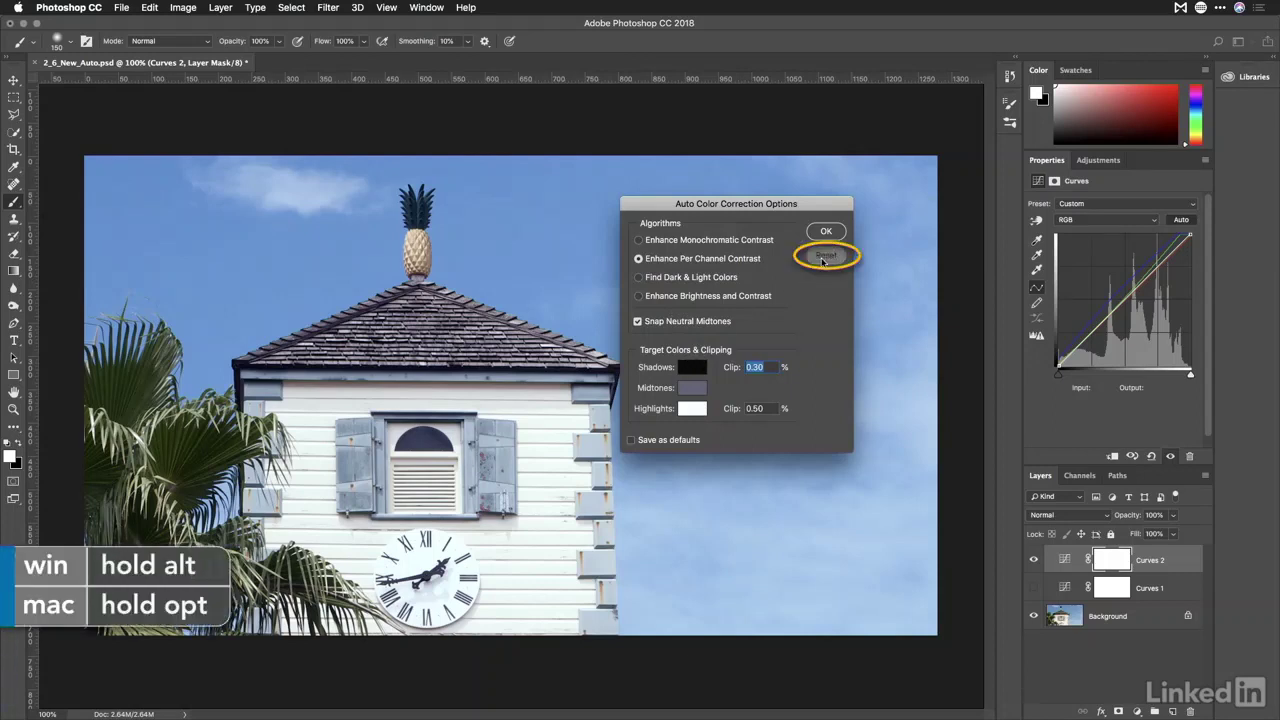
click(703, 241)
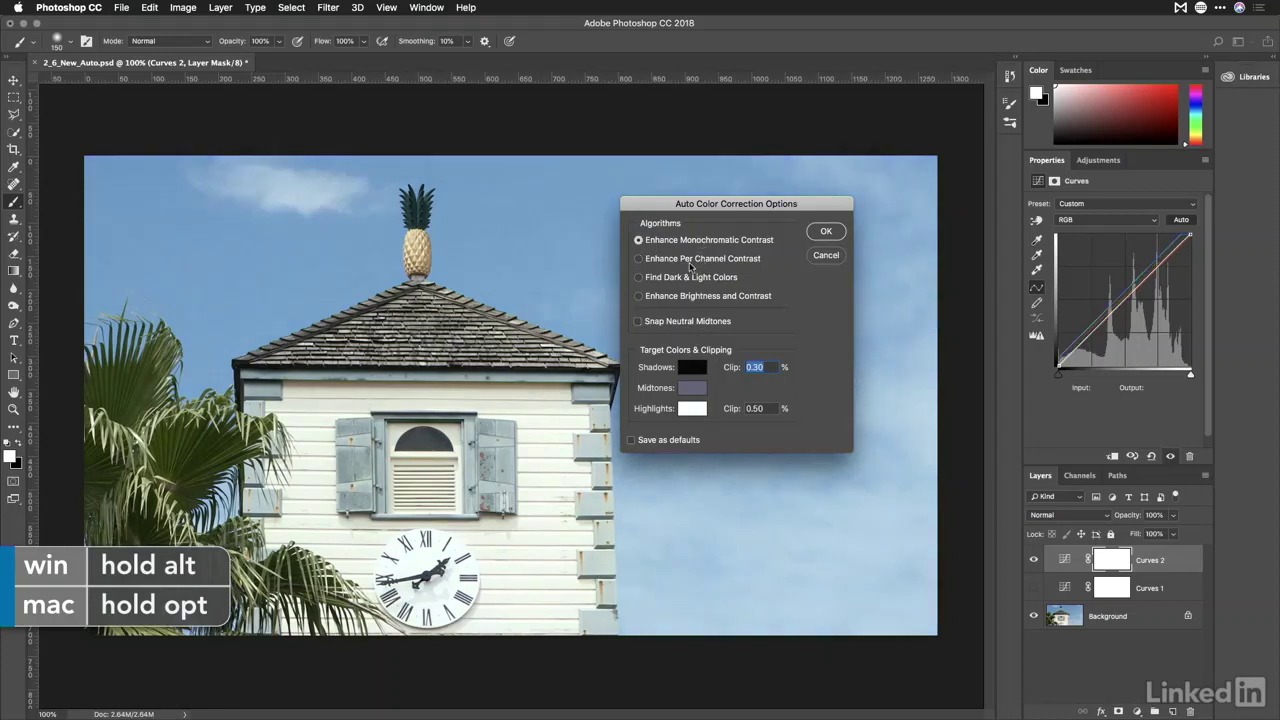
click(689, 260)
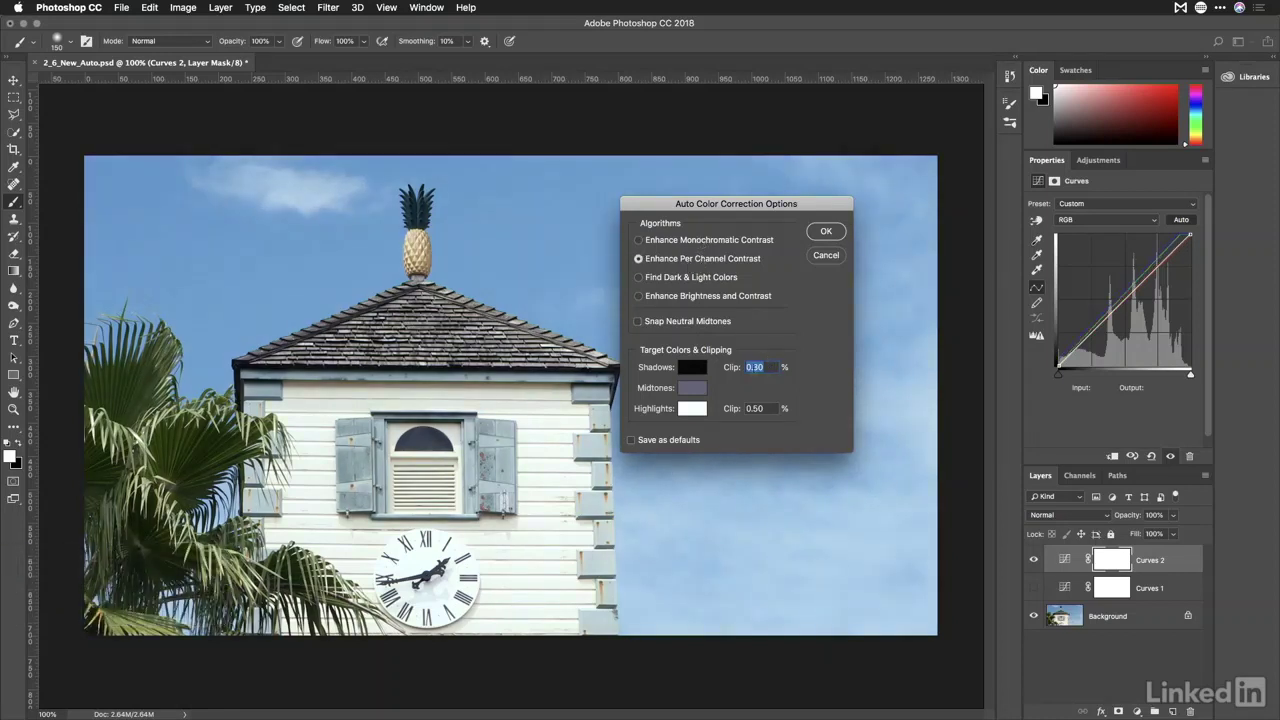
Set both the shadow and highlight clipping to 0.1%.
text(.1)
key(Tab)
text(.1)
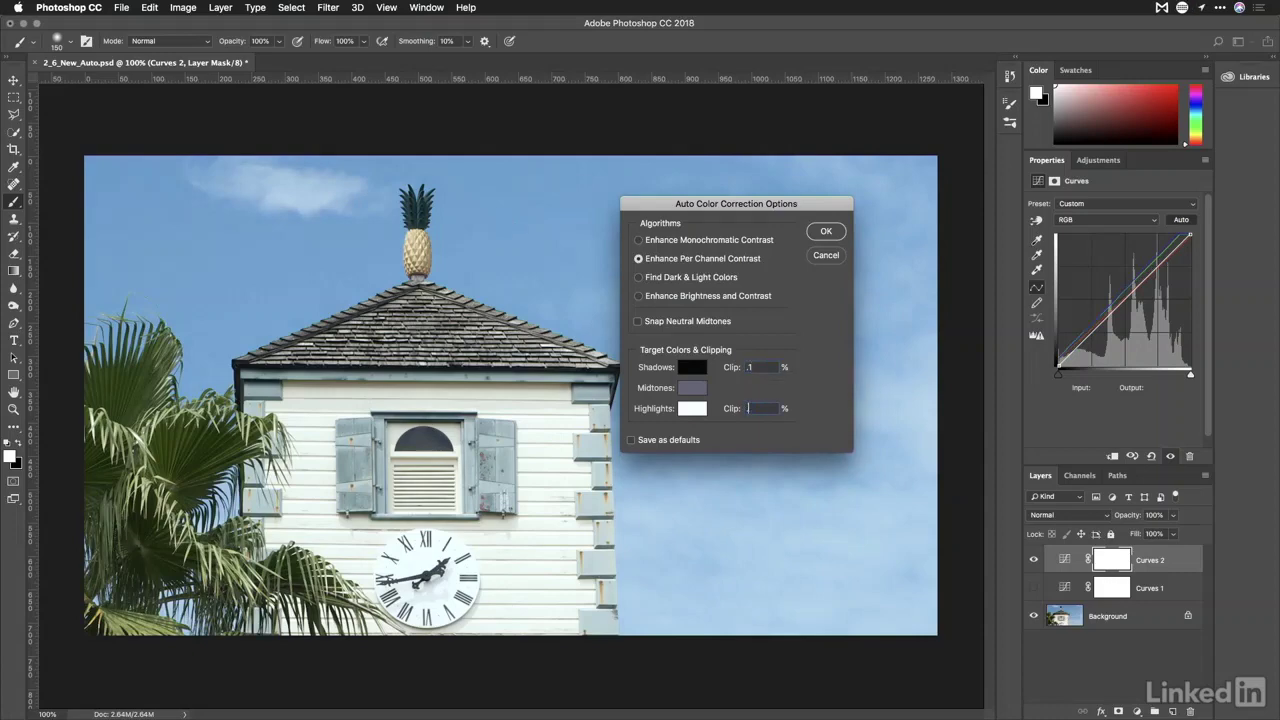
Set the target shadow color to pure black, 000000.
click(692, 367)
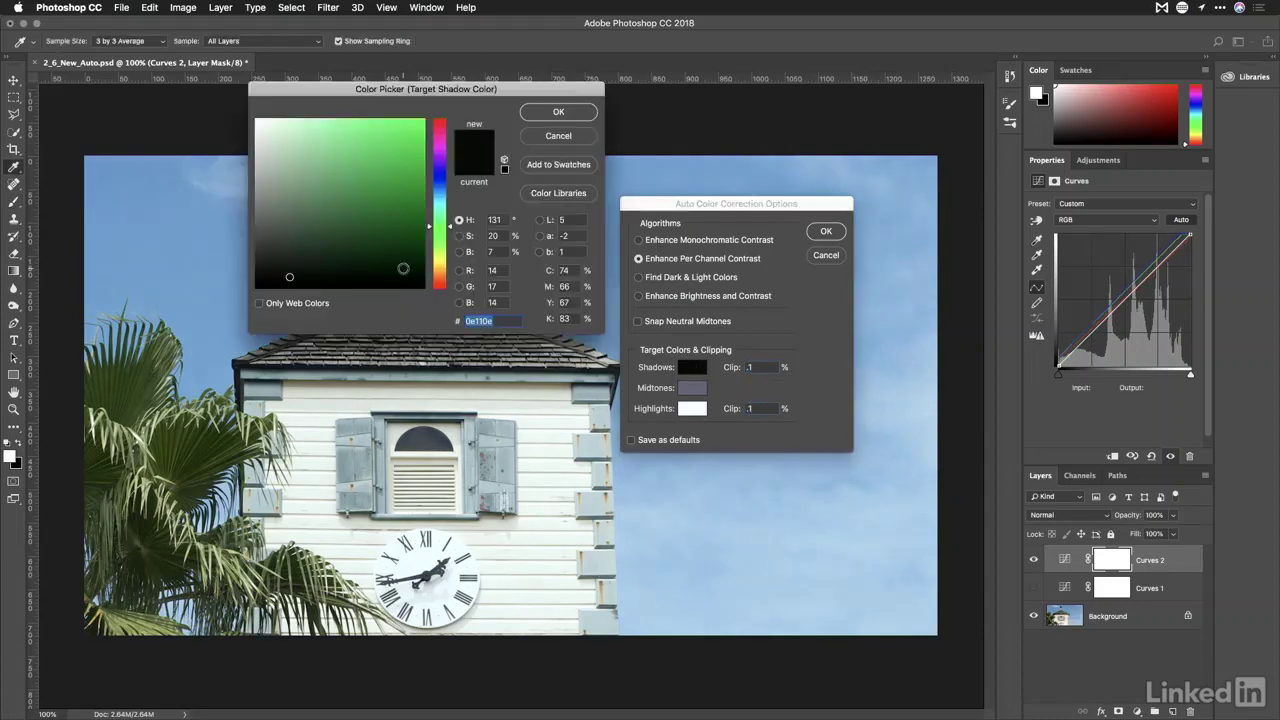
drag(309, 283, 214, 305)
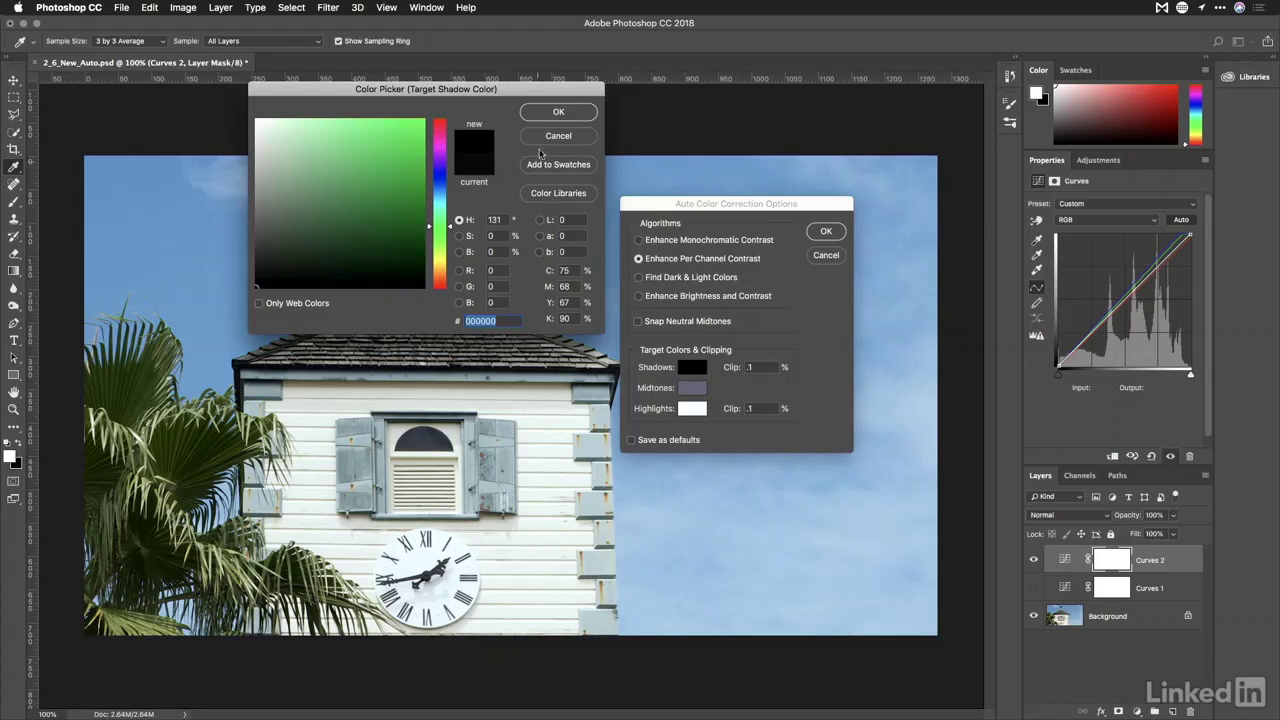
click(544, 115)
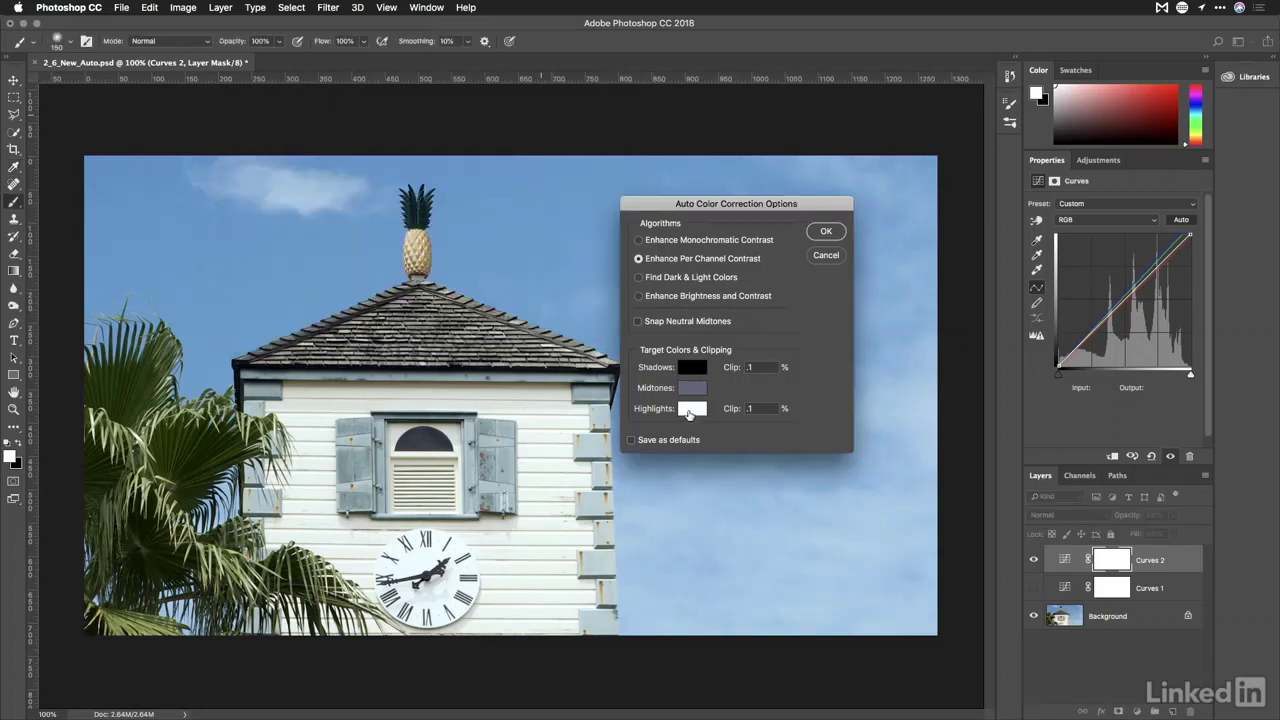
Set the target highlight color to pure white, ffffff.
click(691, 412)
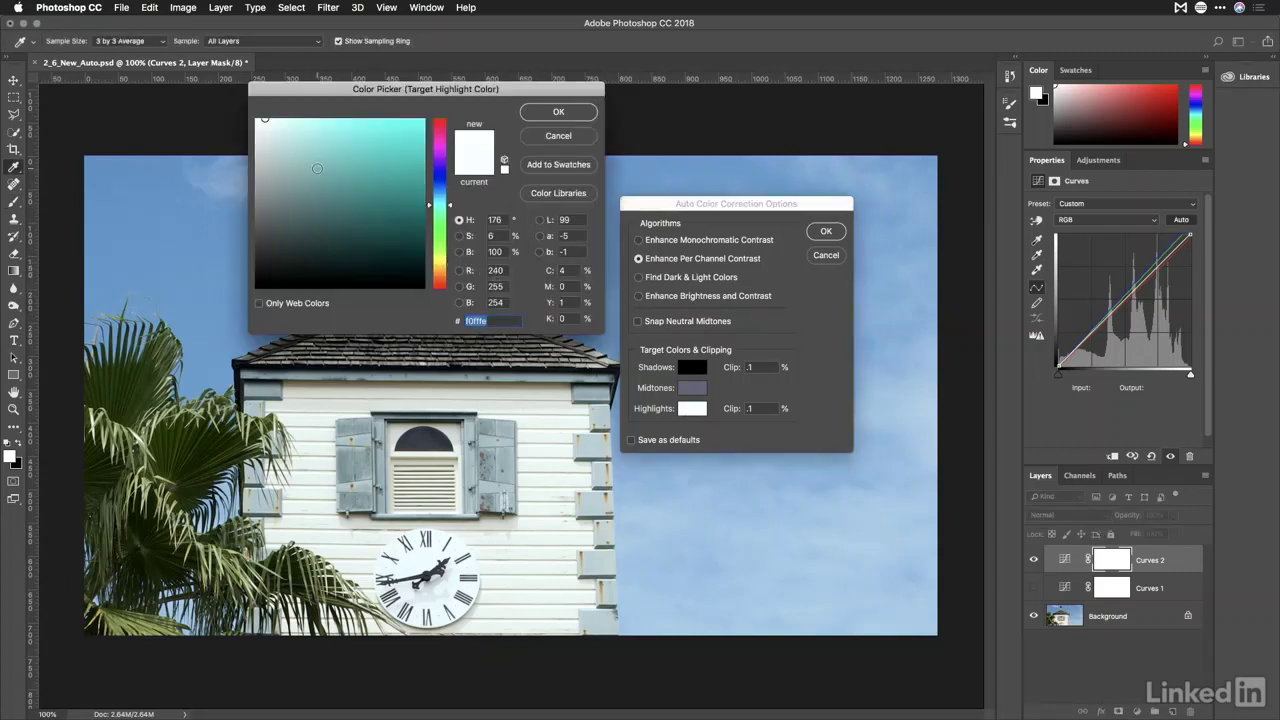
text(ffffff)
click(563, 112)
Set the target midtone color to a neutral medium gray without any blue tint.
click(691, 390)
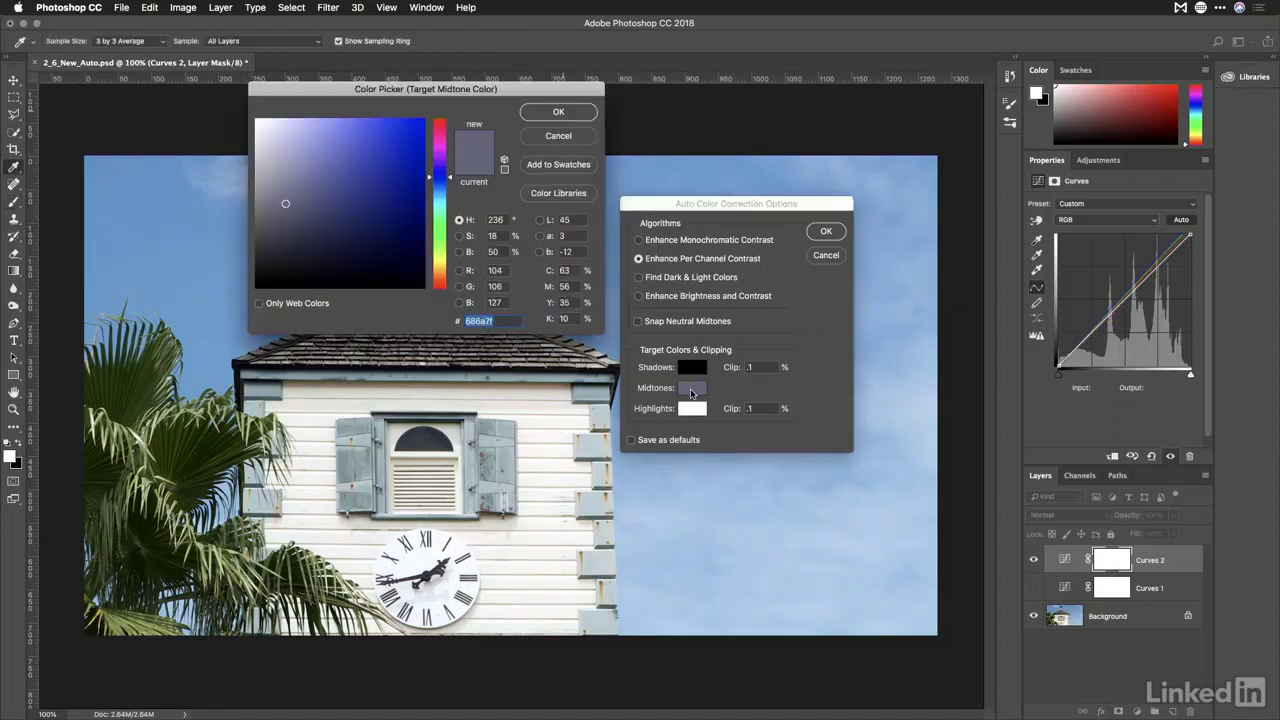
click(265, 205)
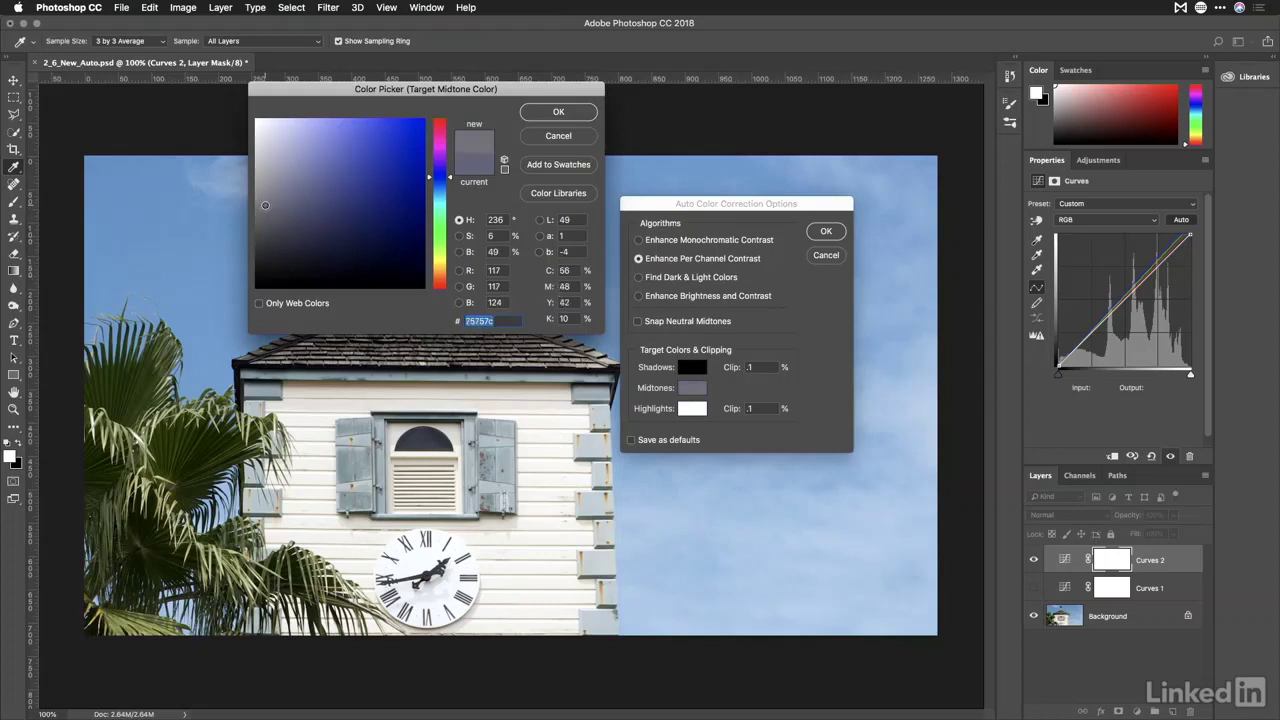
drag(265, 205, 245, 206)
click(568, 114)
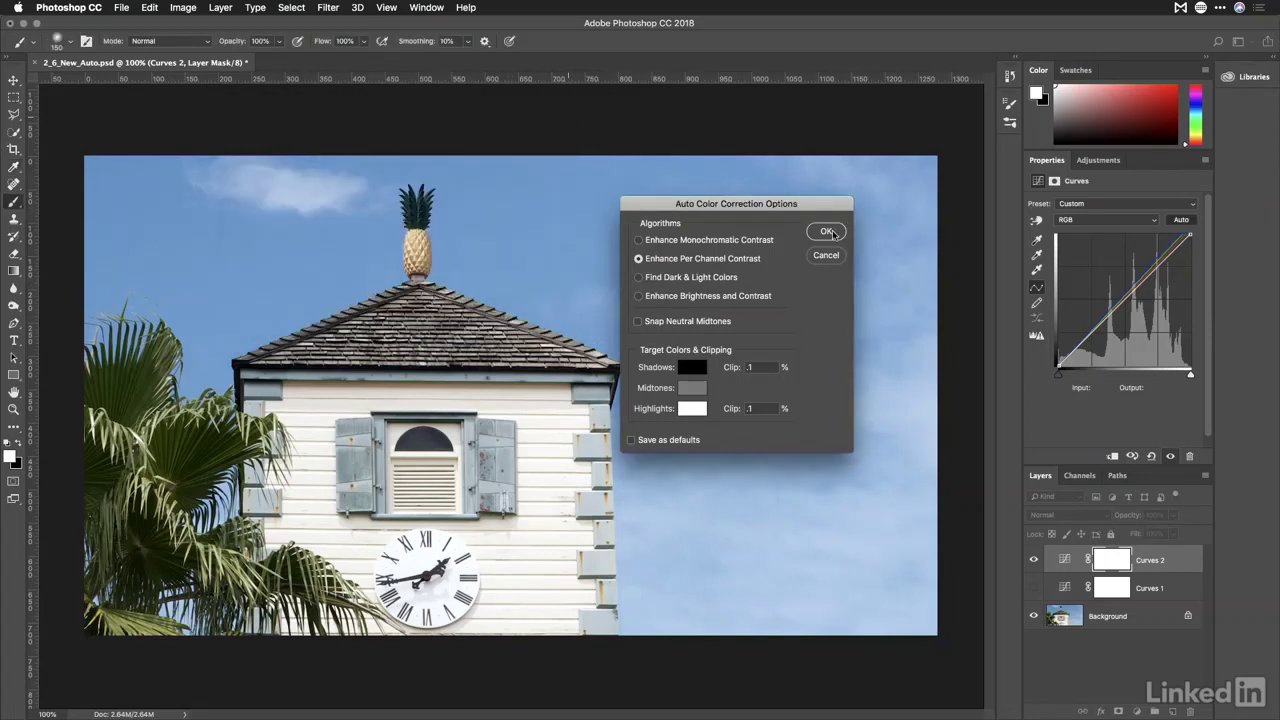
Turn on Snap Neutral Midtones, save the auto color correction options as defaults, and reapply auto correction to Curves 2.
click(723, 324)
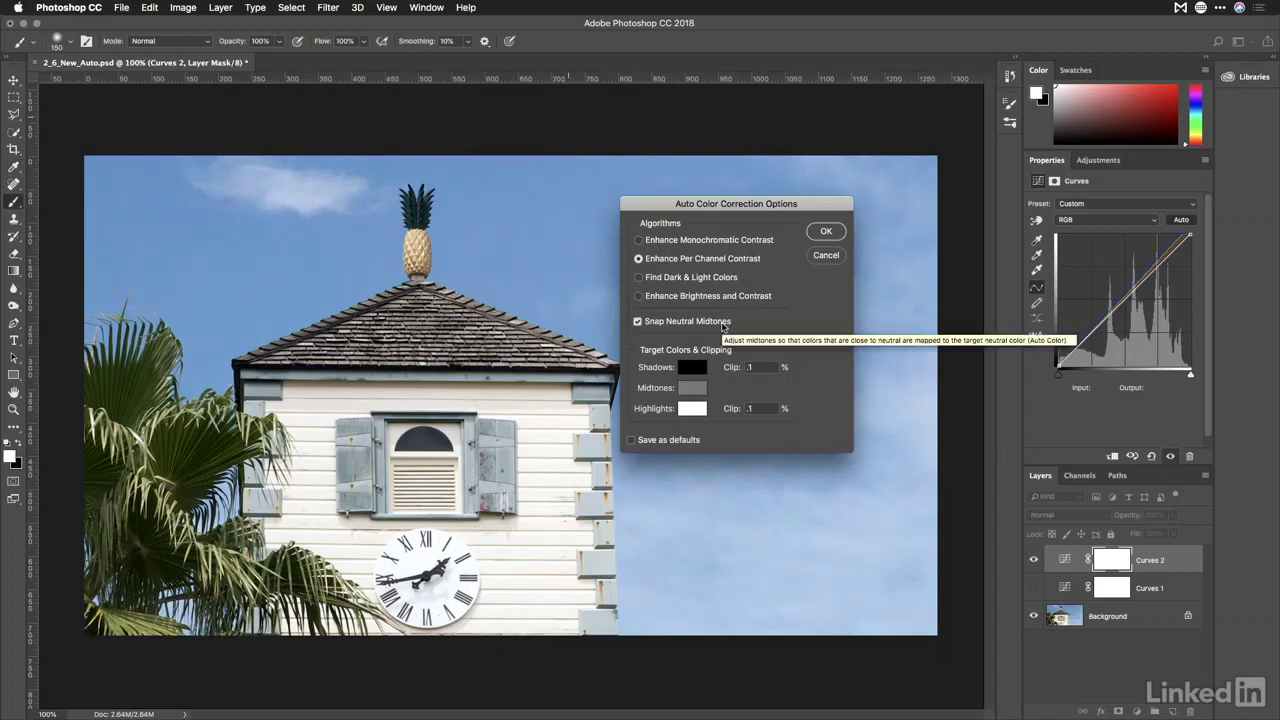
click(680, 443)
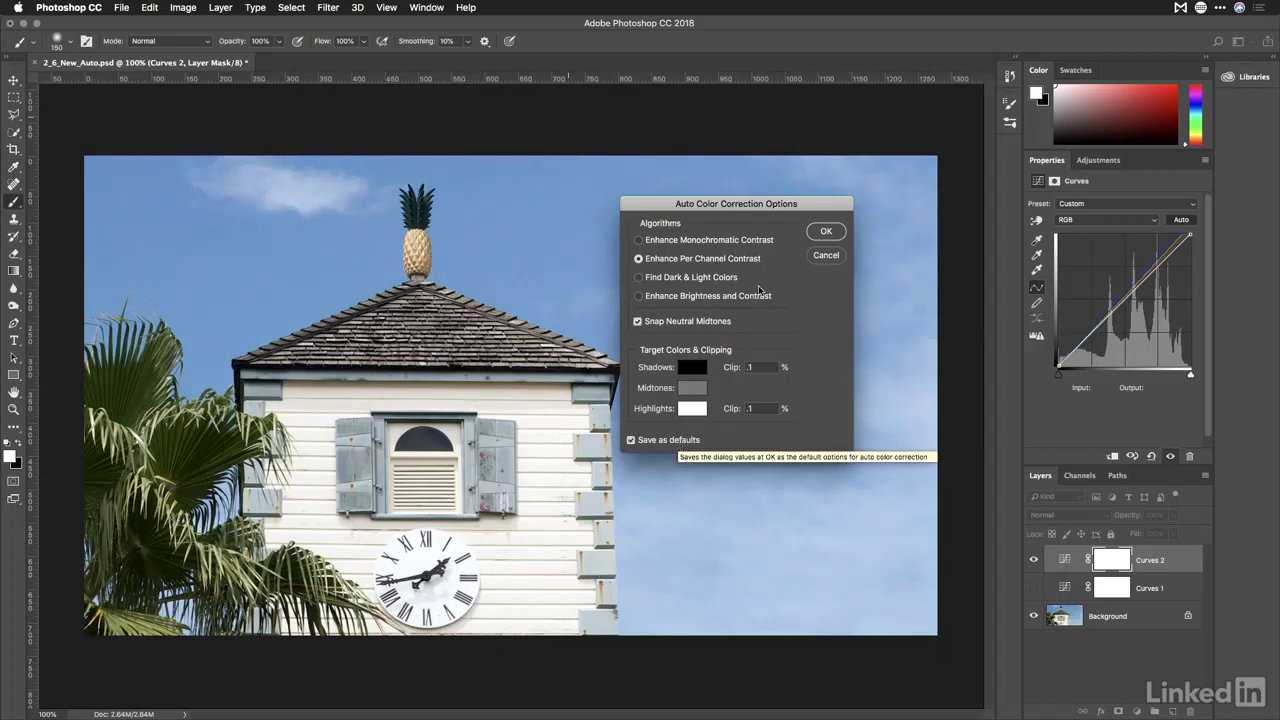
click(814, 230)
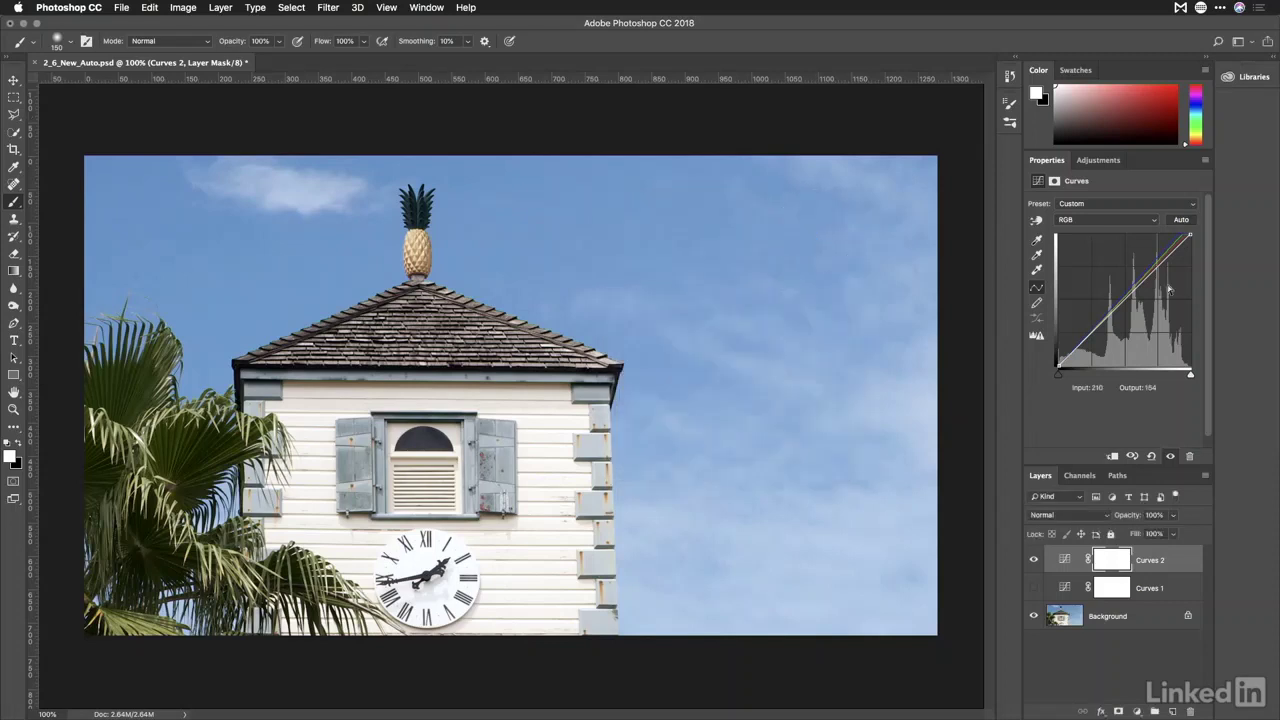
click(1183, 220)
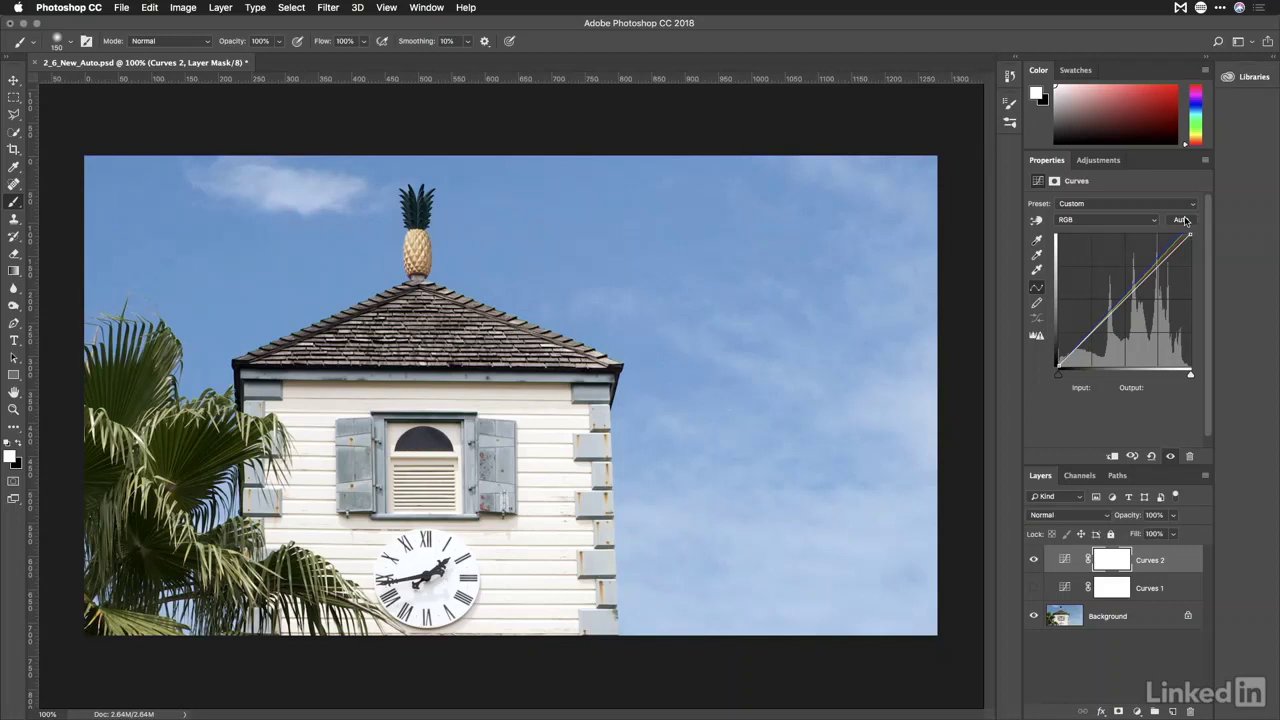